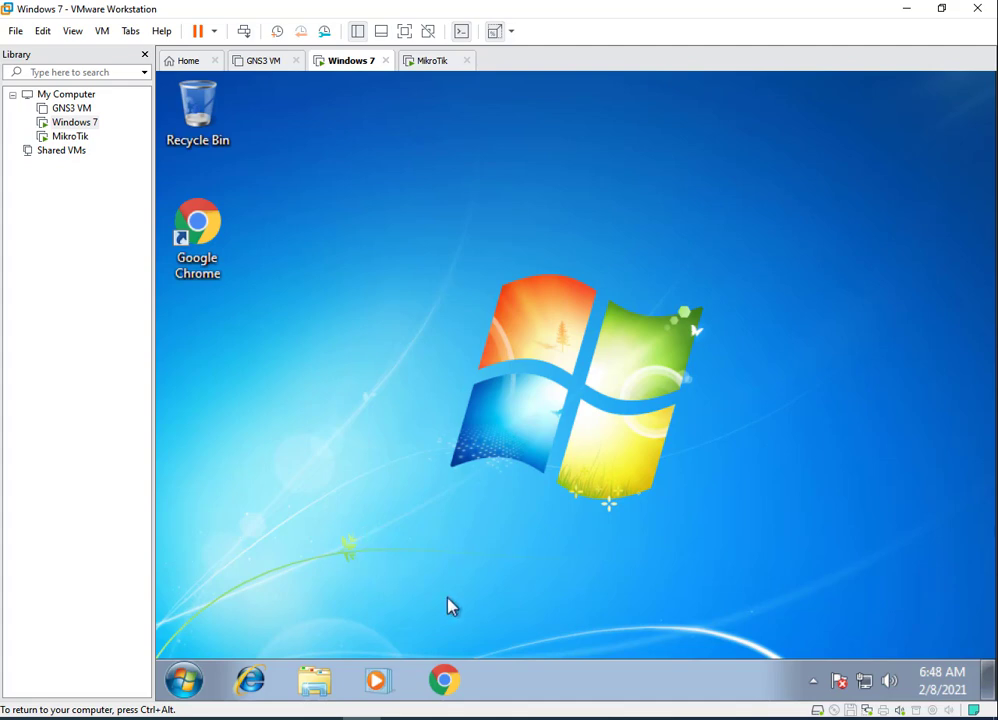
{"action": "mouse_move", "coordinate": [314, 680]}
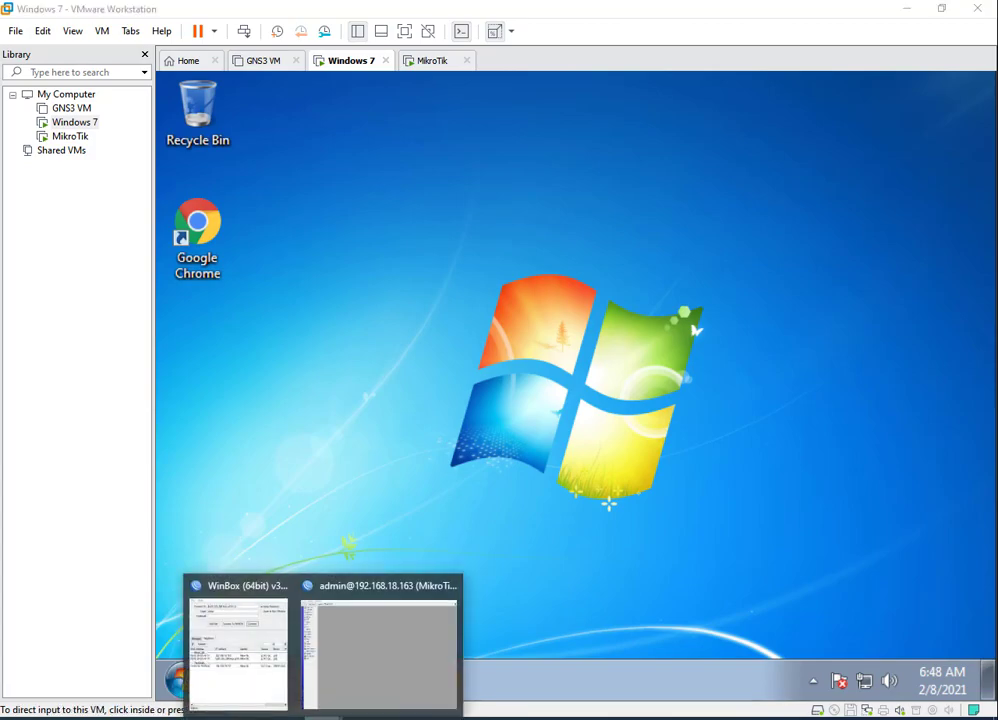
{"action": "left_click", "coordinate": [370, 650]}
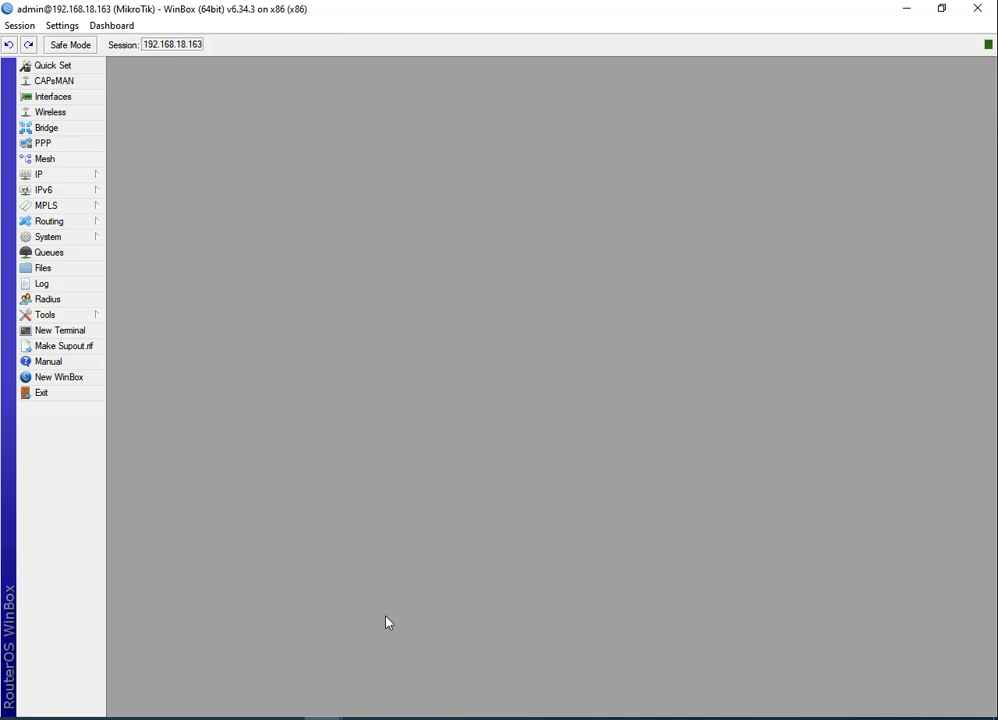
Open the router's Interface List showing ether1 and ether2.
{"action": "mouse_move", "coordinate": [400, 718]}
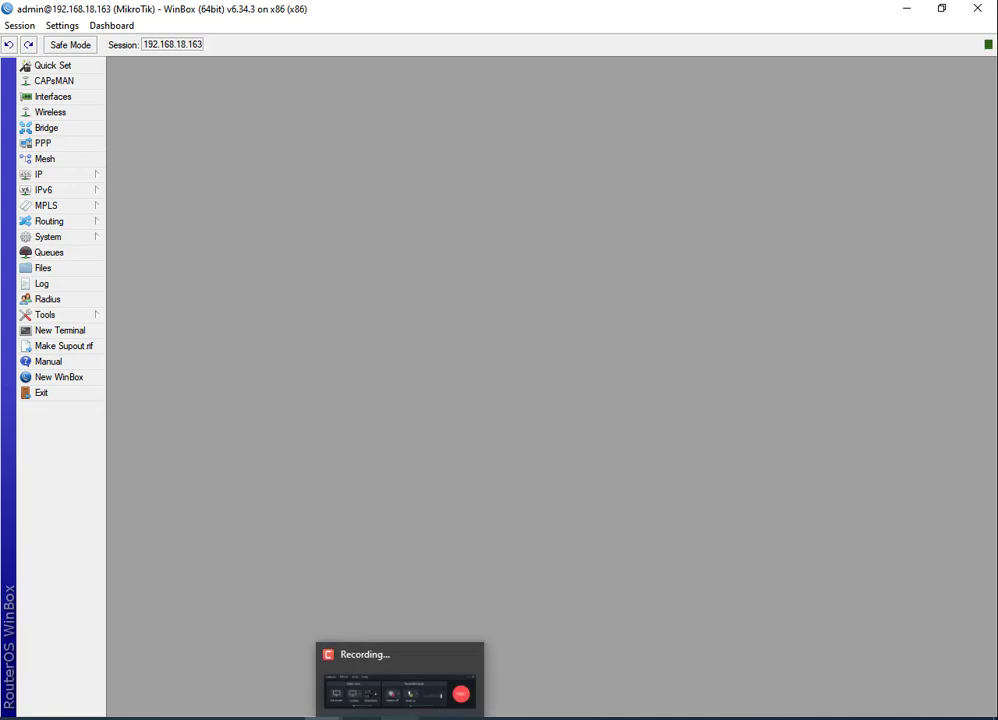
{"action": "mouse_move", "coordinate": [322, 718]}
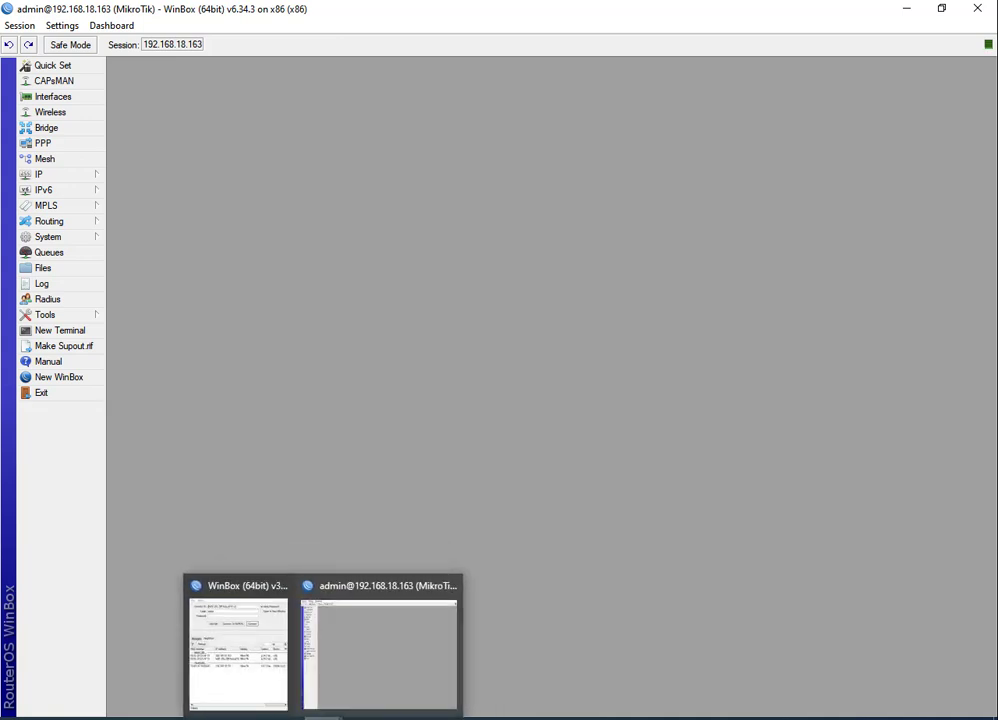
{"action": "left_click", "coordinate": [372, 677]}
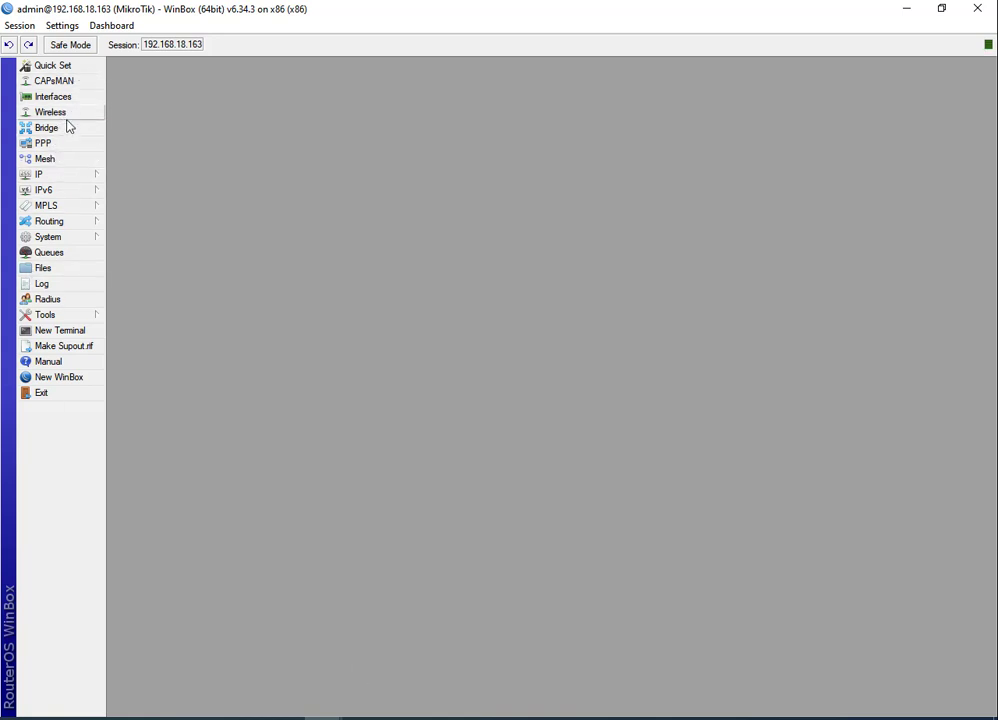
{"action": "left_click", "coordinate": [70, 176]}
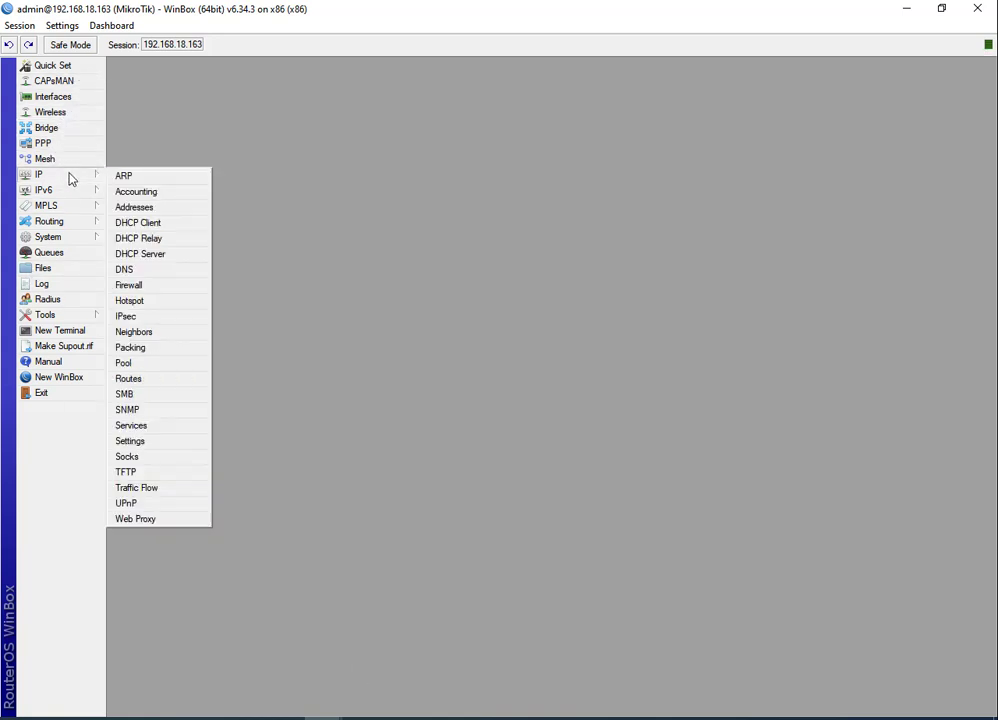
{"action": "left_click", "coordinate": [66, 97]}
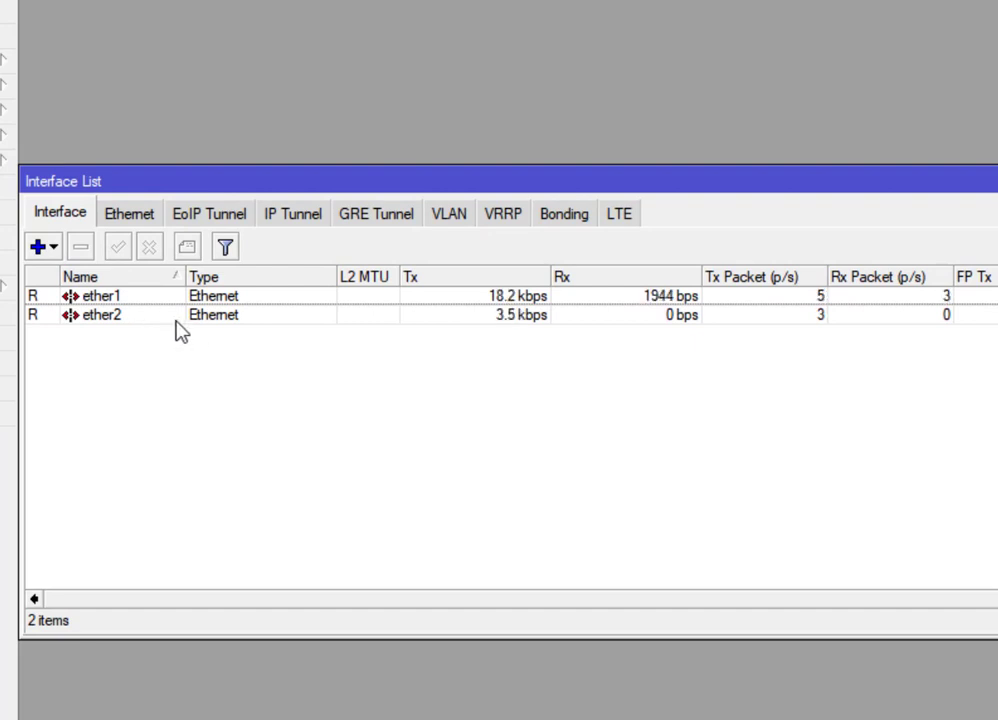
Review the ether1 and ether2 IP addresses in a widened Address List, then close it.
{"action": "left_click", "coordinate": [8, 62]}
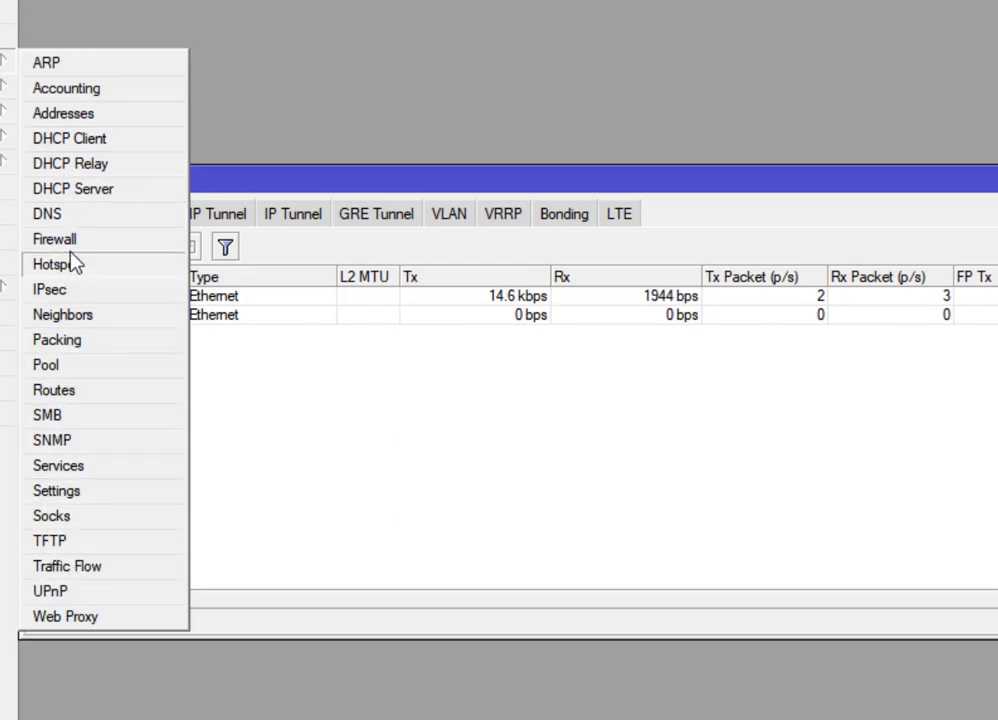
{"action": "left_click", "coordinate": [65, 113]}
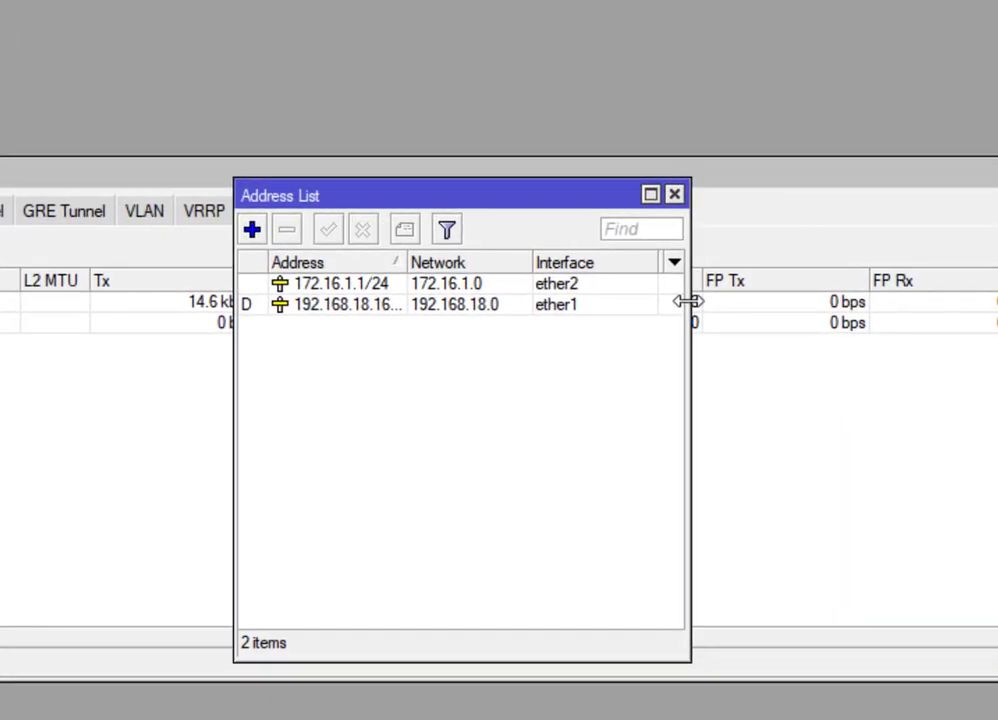
{"action": "left_click_drag", "start_coordinate": [688, 301], "coordinate": [737, 301]}
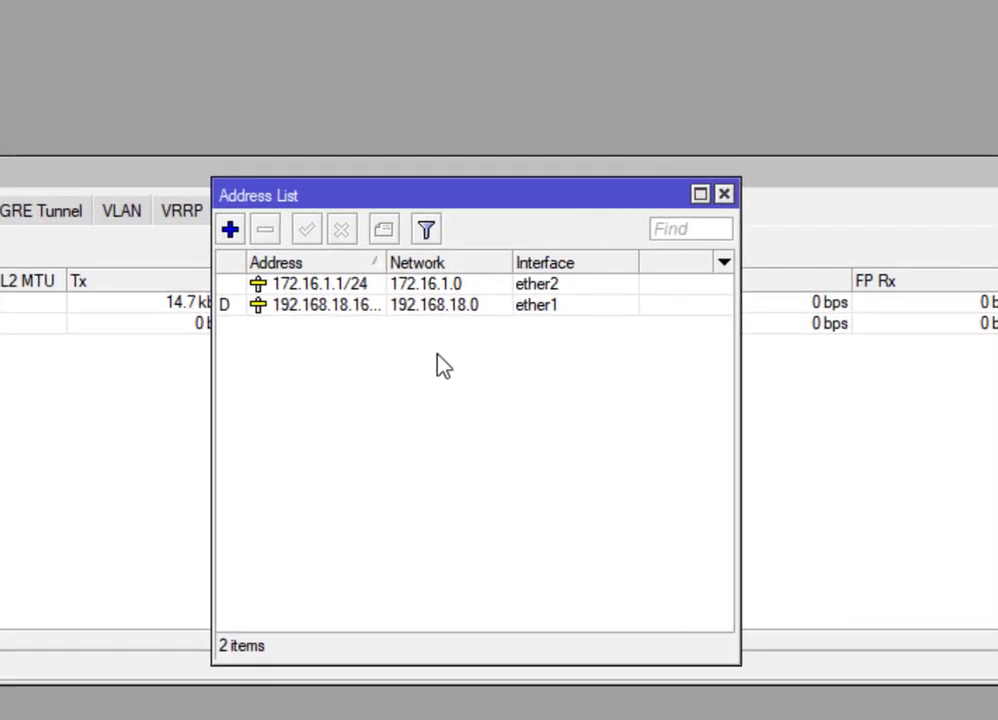
{"action": "left_click", "coordinate": [724, 195]}
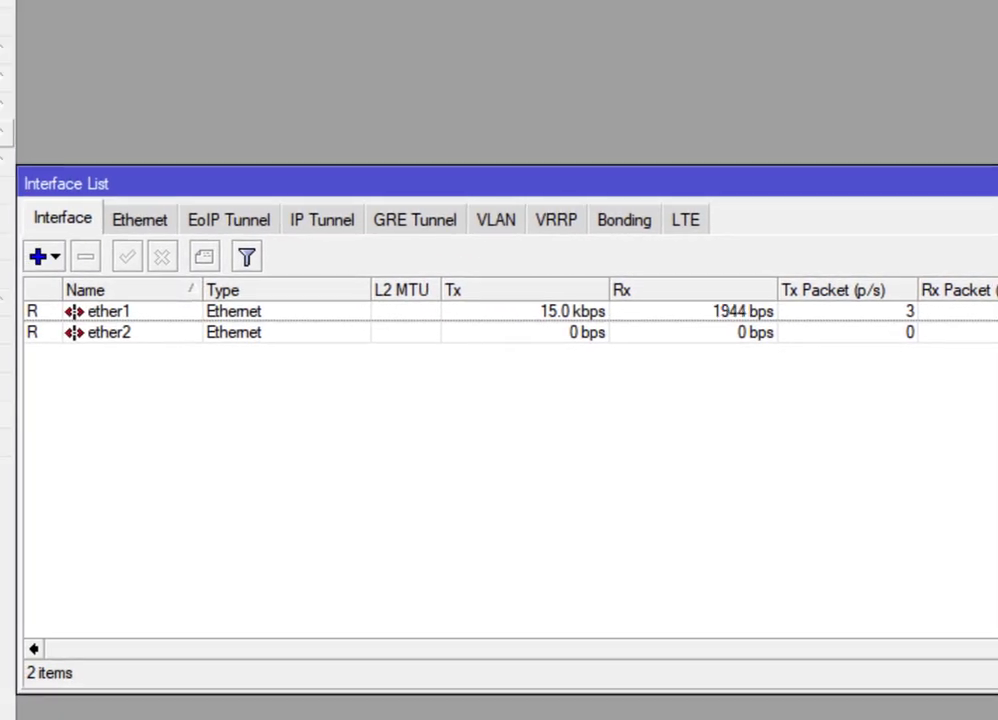
Check the ether2 DHCP server and its 172.16.1.0/24 network entry.
{"action": "left_click", "coordinate": [5, 51]}
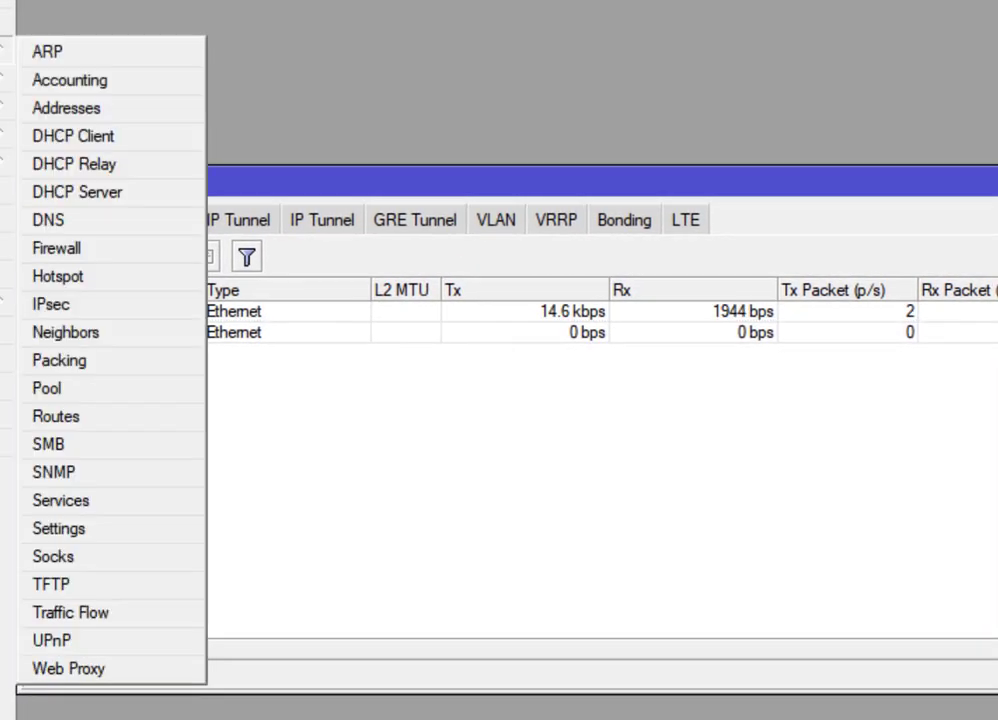
{"action": "left_click", "coordinate": [106, 194]}
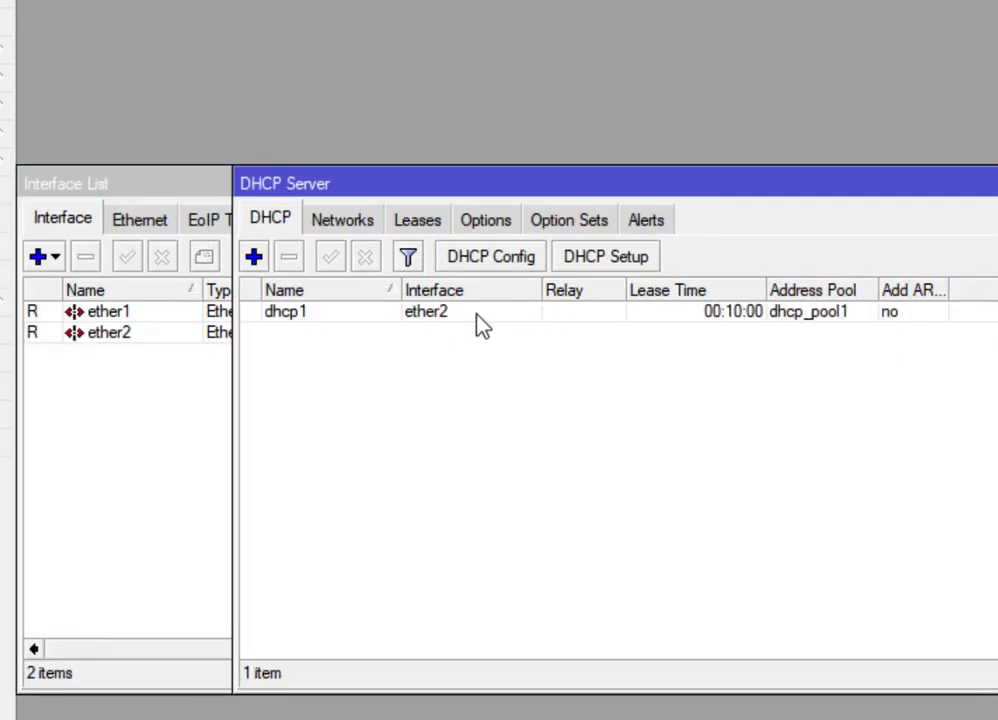
{"action": "left_click", "coordinate": [349, 229]}
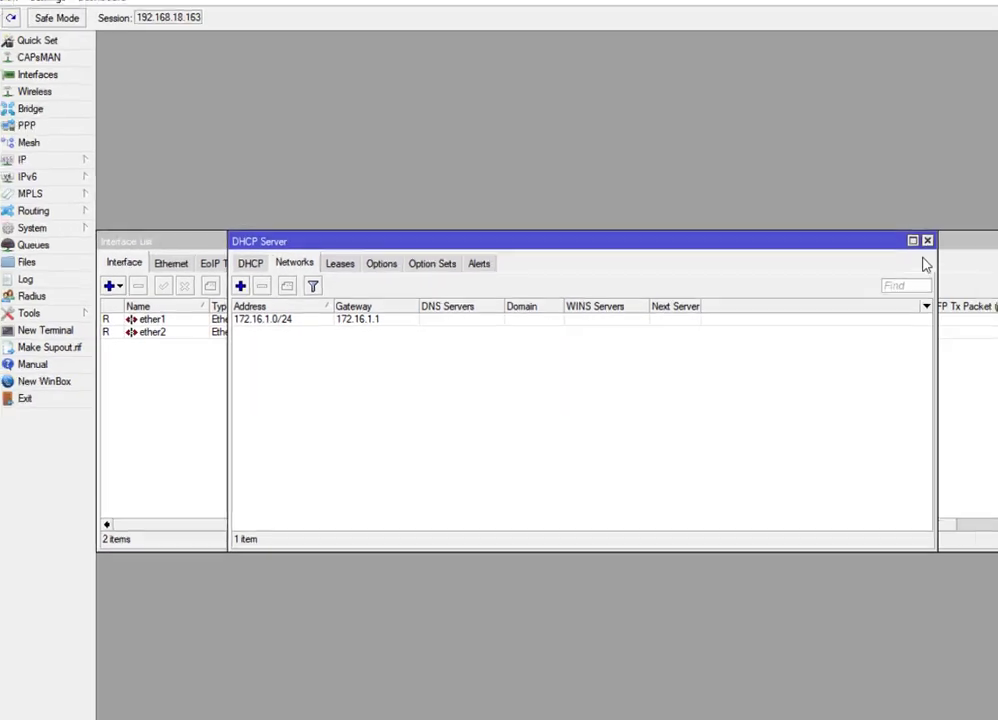
Close the DHCP Server and Interface List windows and switch back to the Windows 7 VM.
{"action": "left_click", "coordinate": [869, 248]}
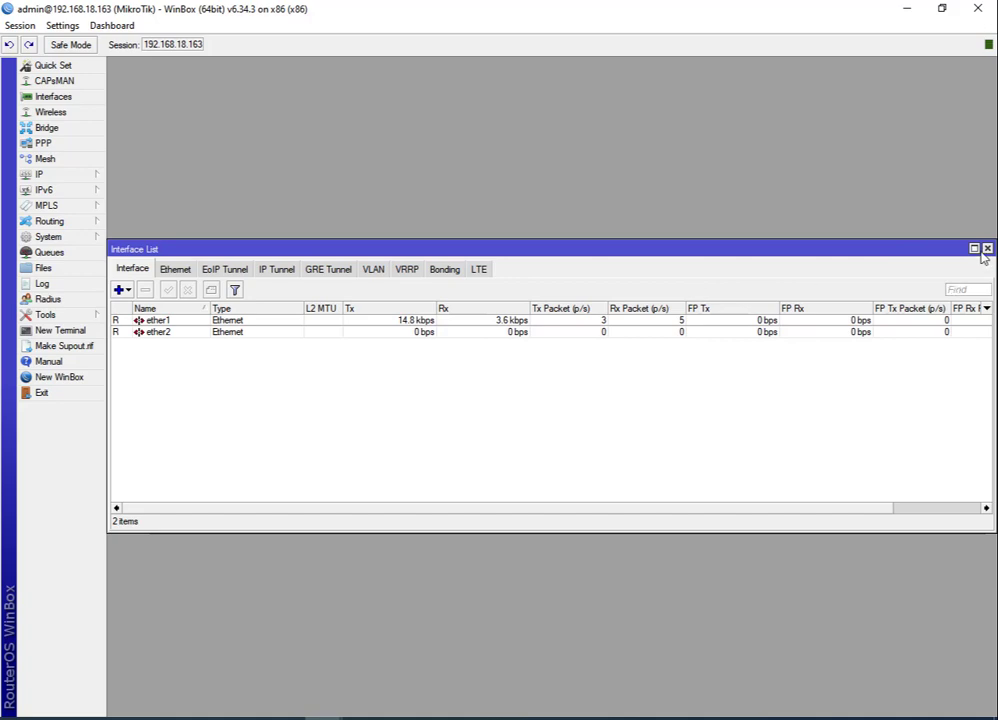
{"action": "left_click", "coordinate": [987, 249]}
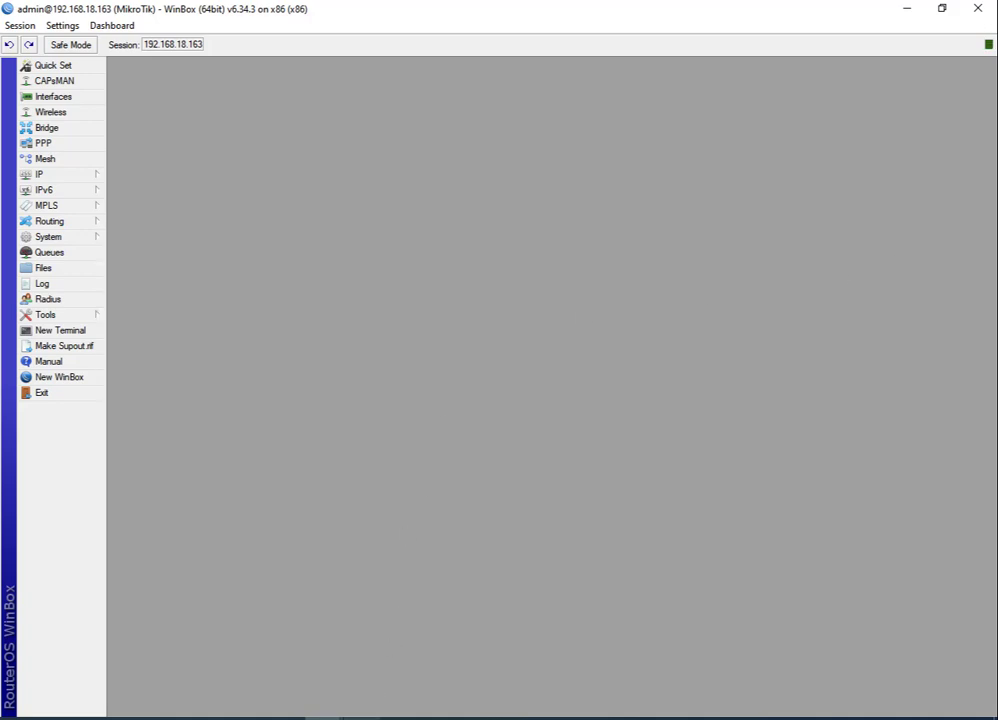
{"action": "left_click", "coordinate": [364, 718]}
Ping 8.8.8.8 from a cmd prompt in the Windows 7 VM, then head back to WinBox.
{"action": "left_click", "coordinate": [420, 692]}
{"action": "left_click", "coordinate": [184, 681]}
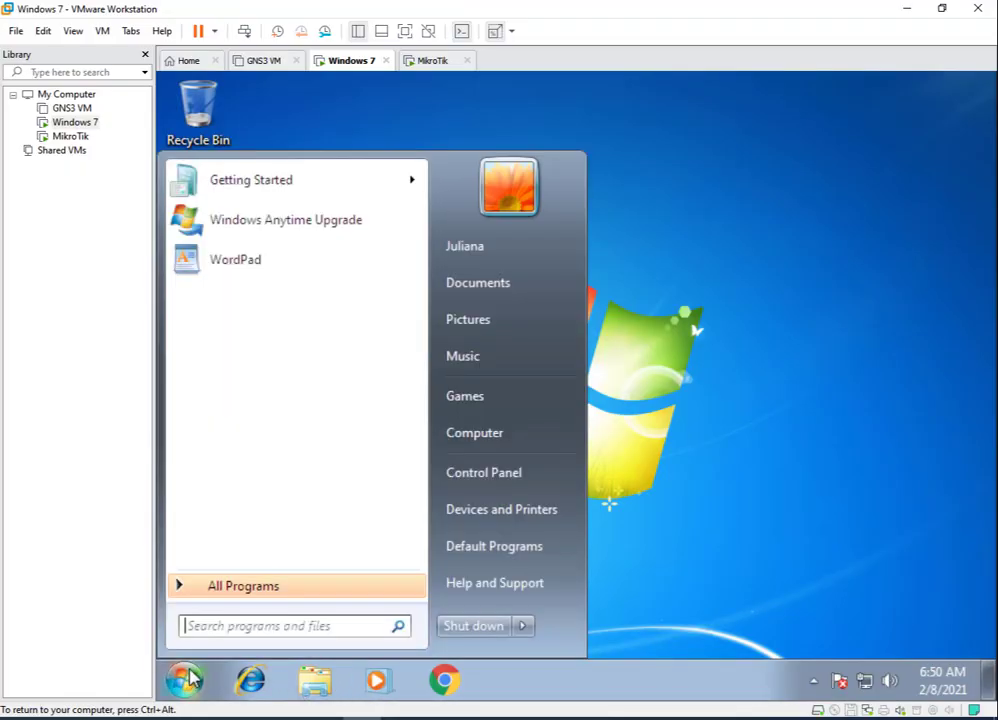
{"action": "left_click", "coordinate": [237, 627]}
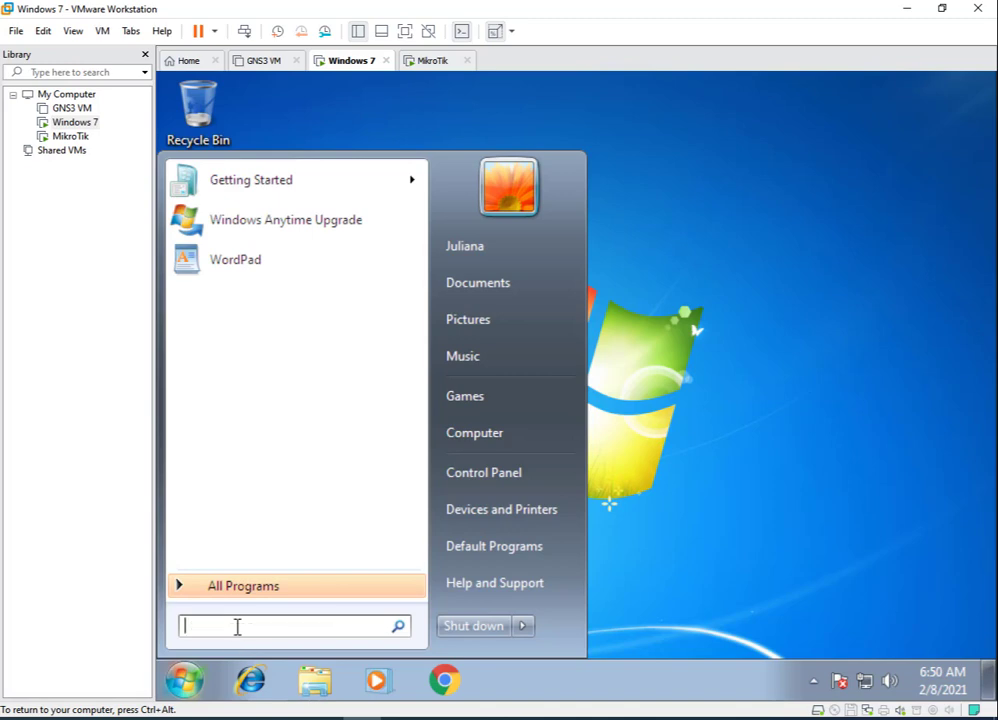
{"action": "type", "text": "|"}
{"action": "type", "text": "cmd"}
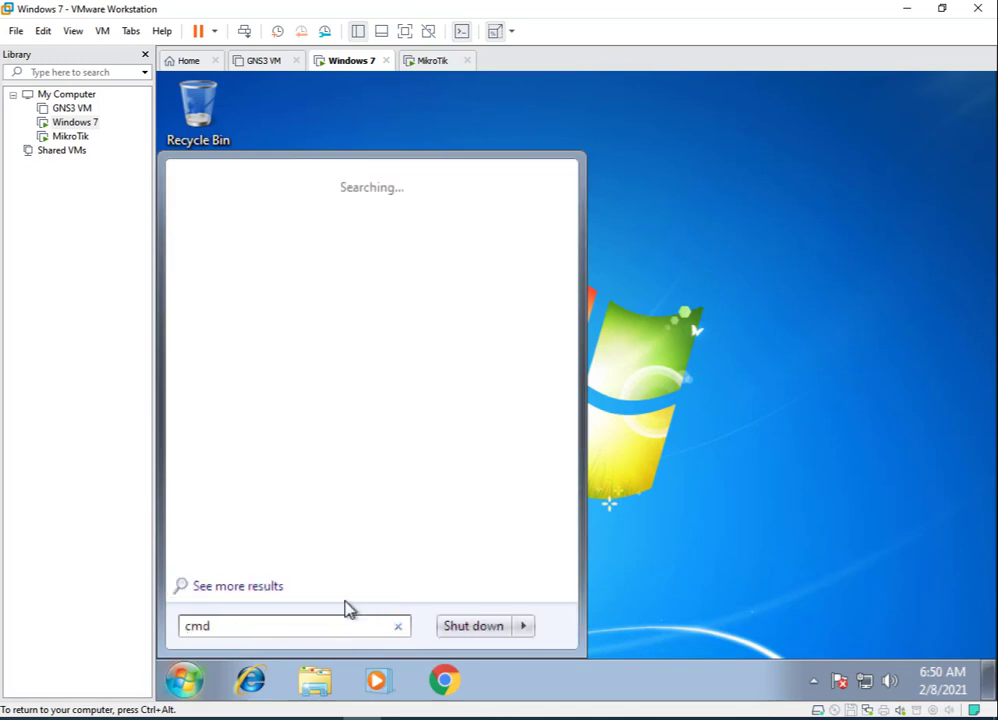
{"action": "key", "text": "Return"}
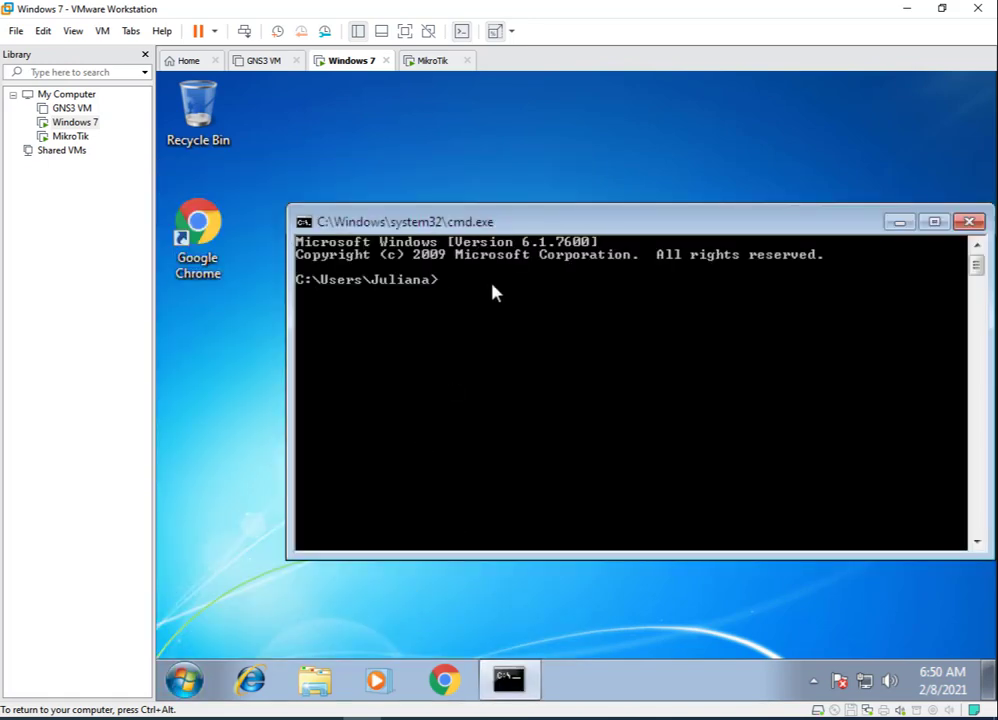
{"action": "type", "text": "ping 8.8.8.8"}
{"action": "key", "text": "Return"}
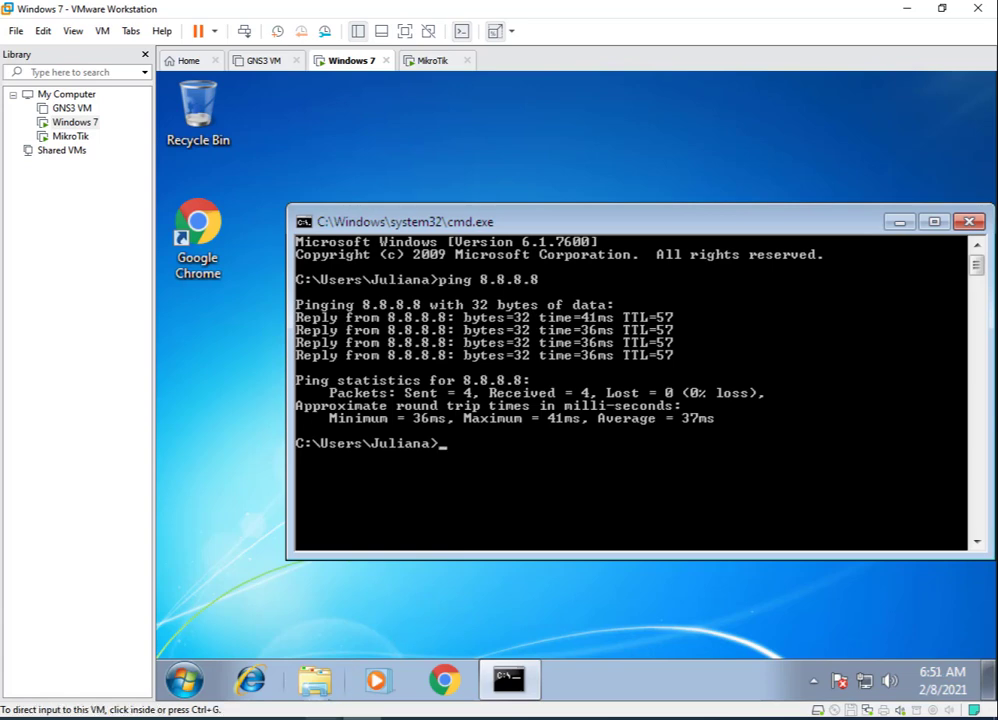
{"action": "left_click", "coordinate": [324, 718]}
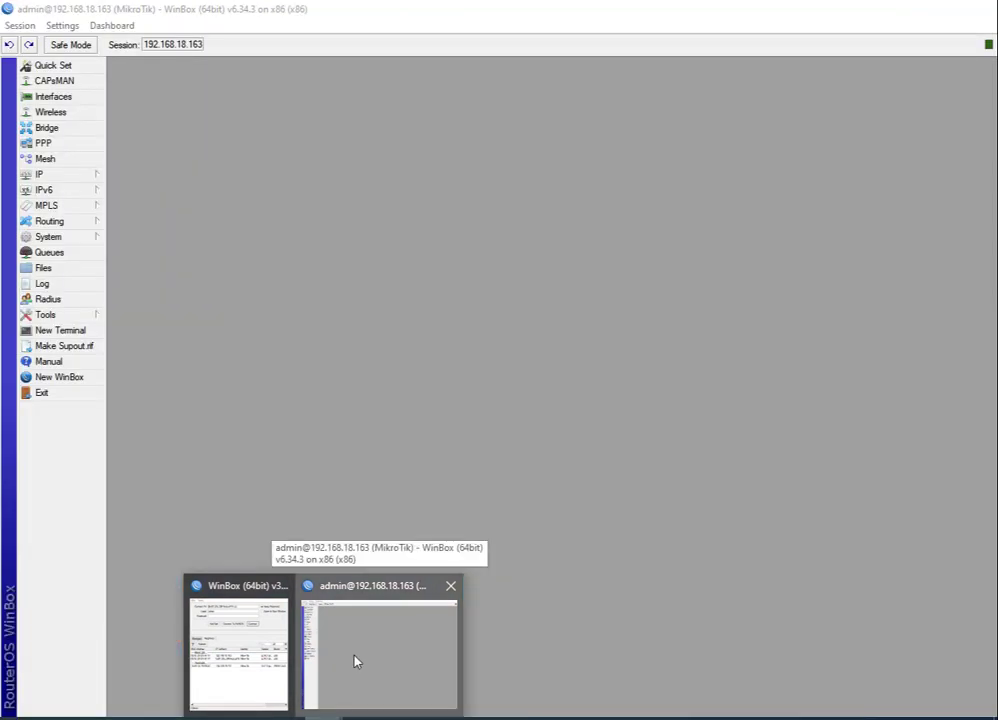
Enable the web proxy on port 8080 with a cache administrator e-mail and disk caching.
{"action": "left_click", "coordinate": [353, 662]}
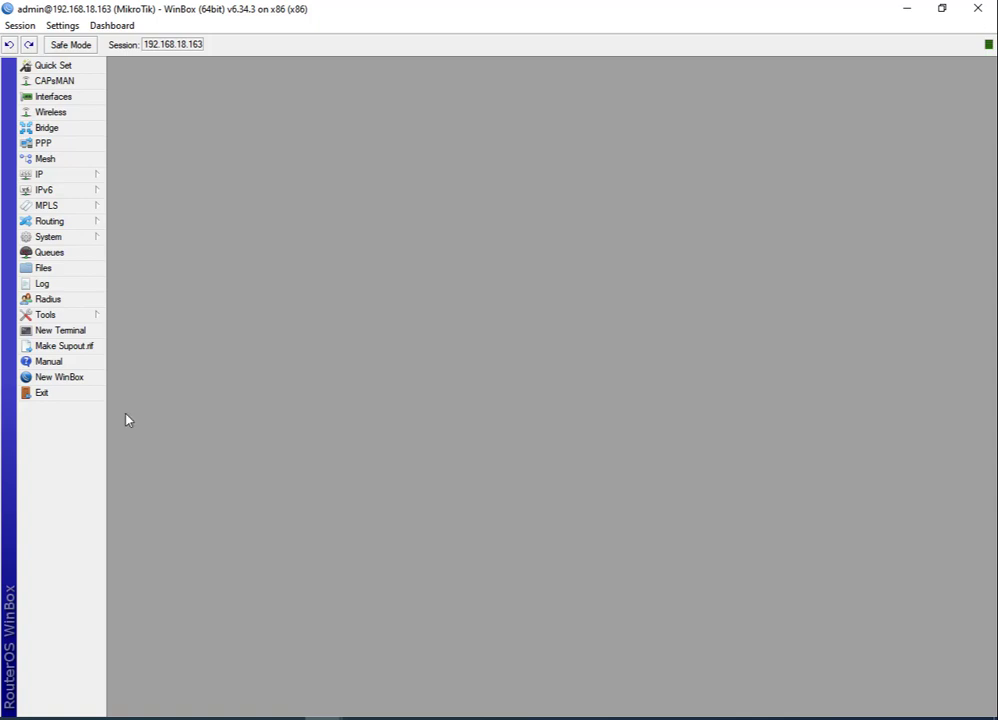
{"action": "left_click", "coordinate": [76, 176]}
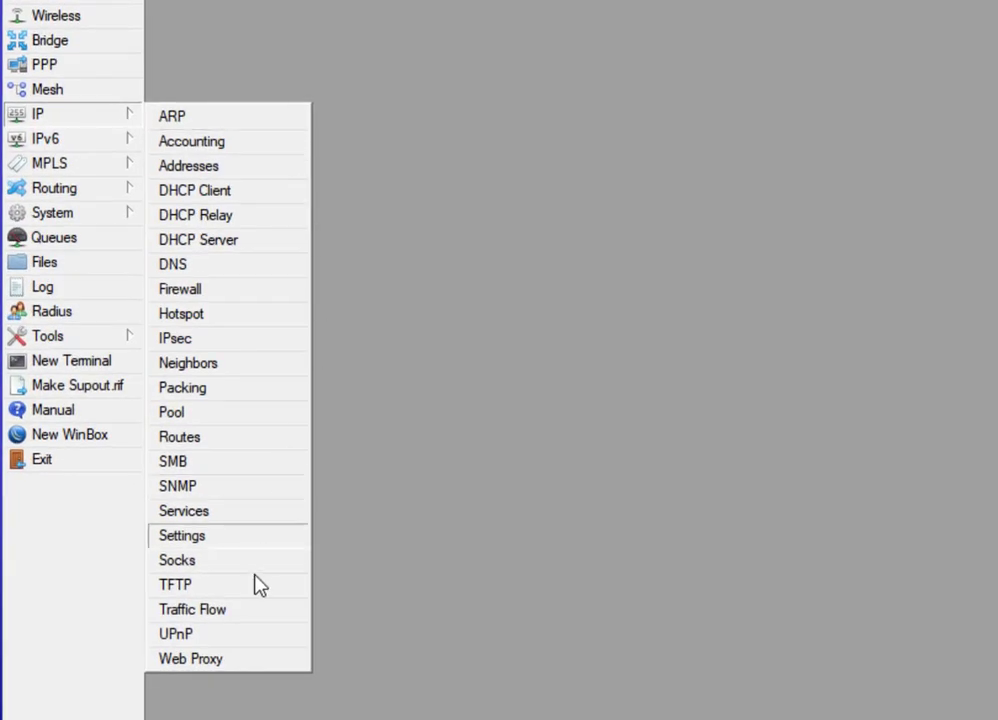
{"action": "left_click", "coordinate": [234, 662]}
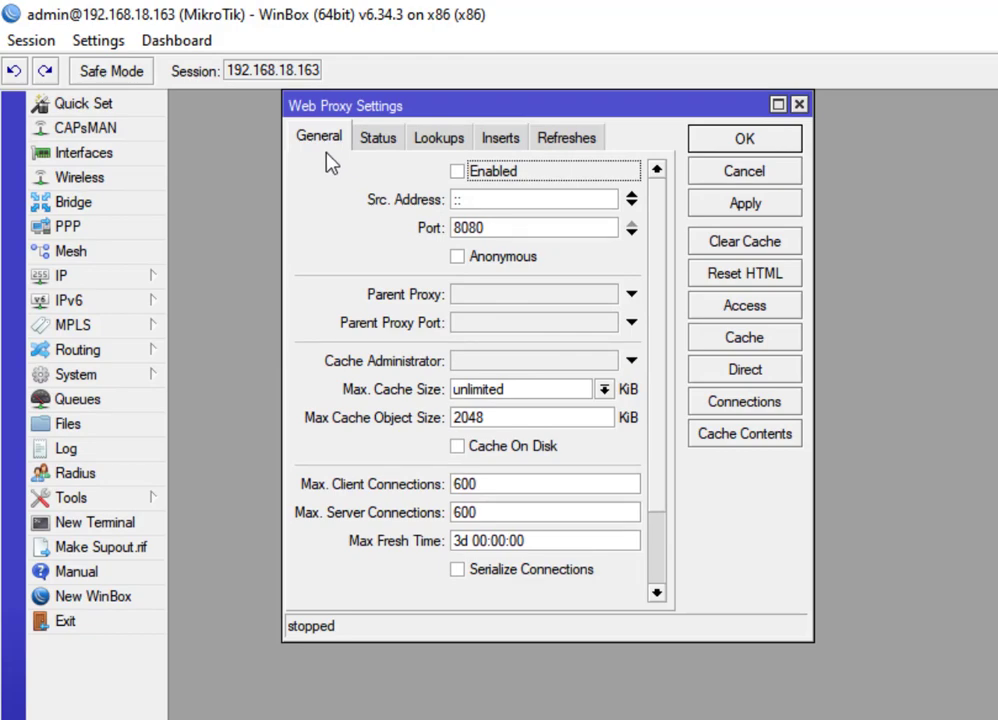
{"action": "left_click", "coordinate": [457, 173]}
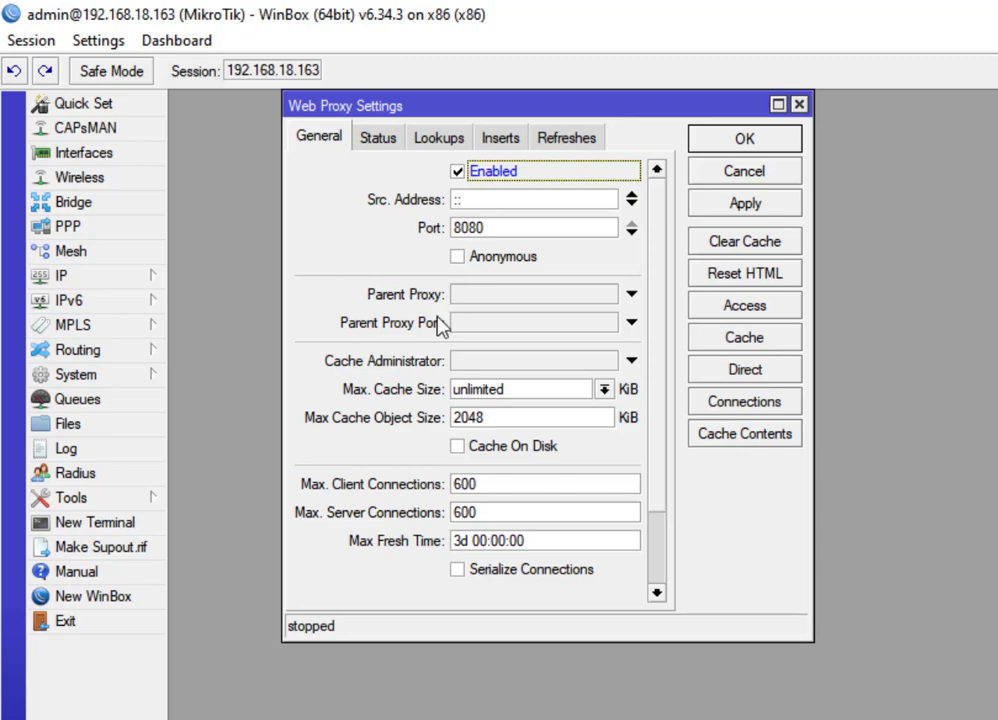
{"action": "left_click", "coordinate": [510, 365]}
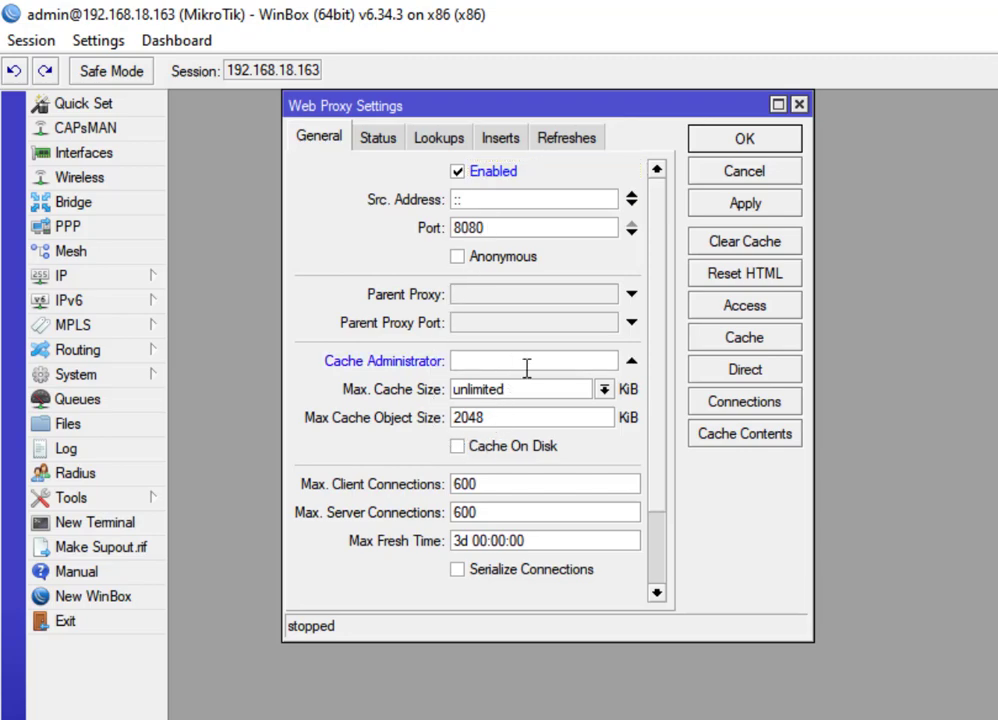
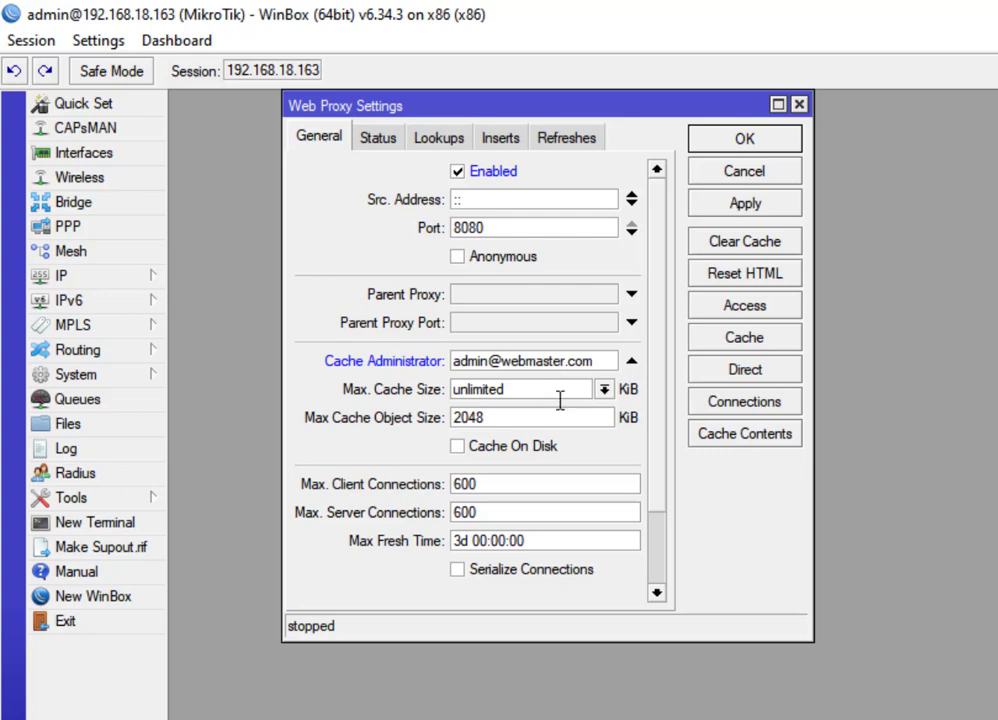
{"action": "left_click", "coordinate": [460, 450]}
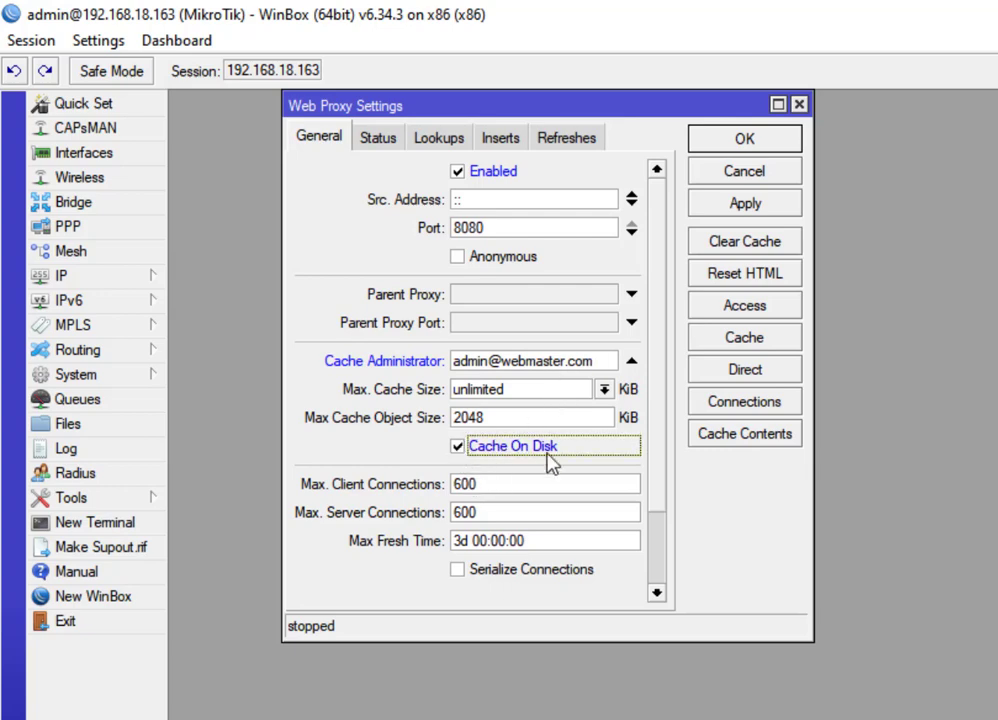
{"action": "left_click", "coordinate": [771, 208]}
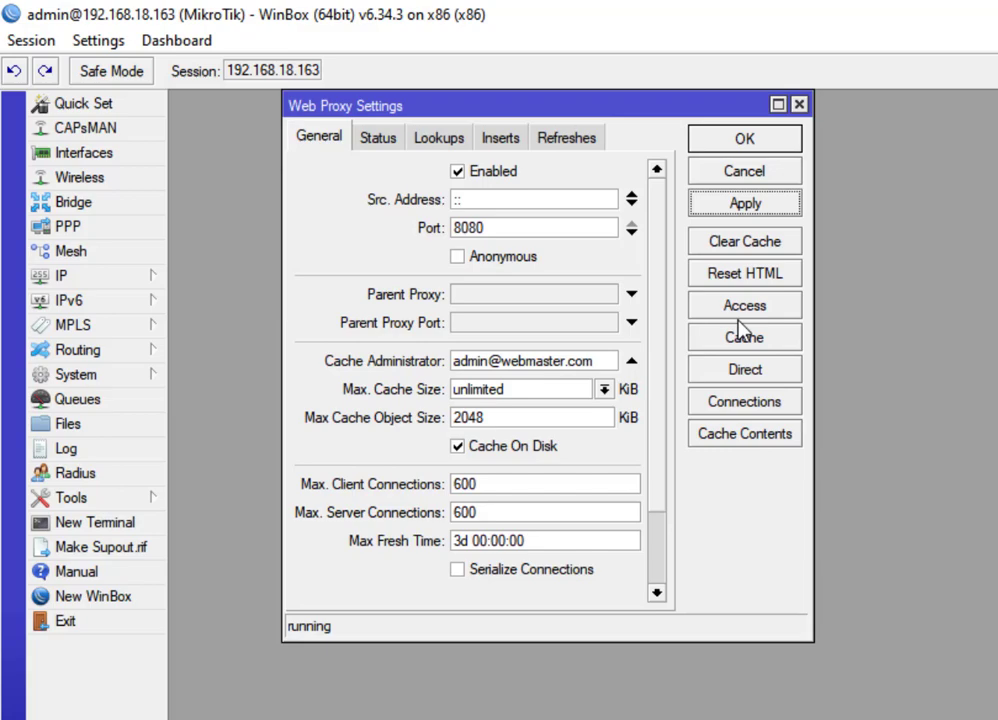
Open the web proxy's empty Access rule list.
{"action": "scroll", "coordinate": [662, 300], "scroll_direction": "down", "scroll_amount": 2}
{"action": "scroll", "coordinate": [672, 300], "scroll_direction": "up", "scroll_amount": 2}
{"action": "left_click", "coordinate": [723, 600]}
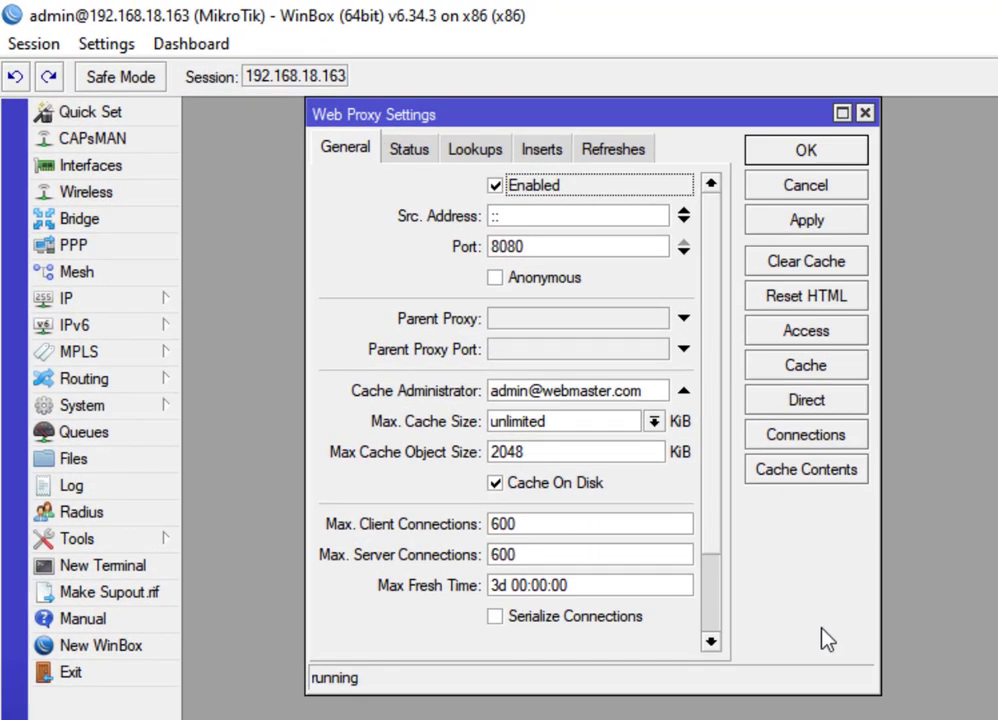
{"action": "left_click", "coordinate": [790, 334]}
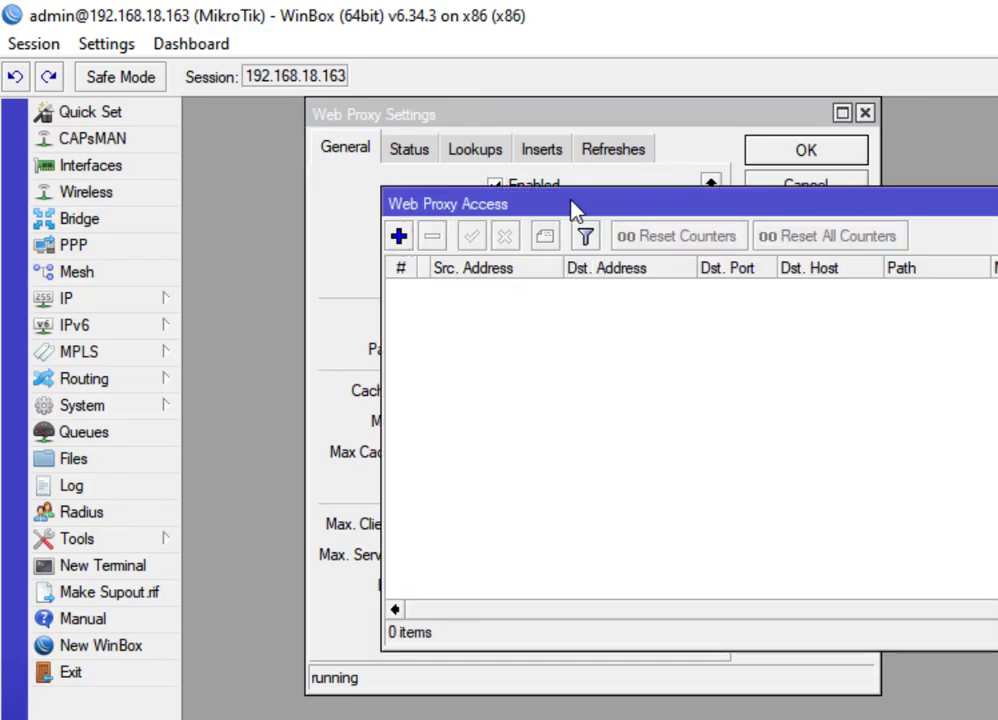
Add access rule 0 with Dst. Host *detik.com and Action deny.
{"action": "left_click", "coordinate": [398, 236]}
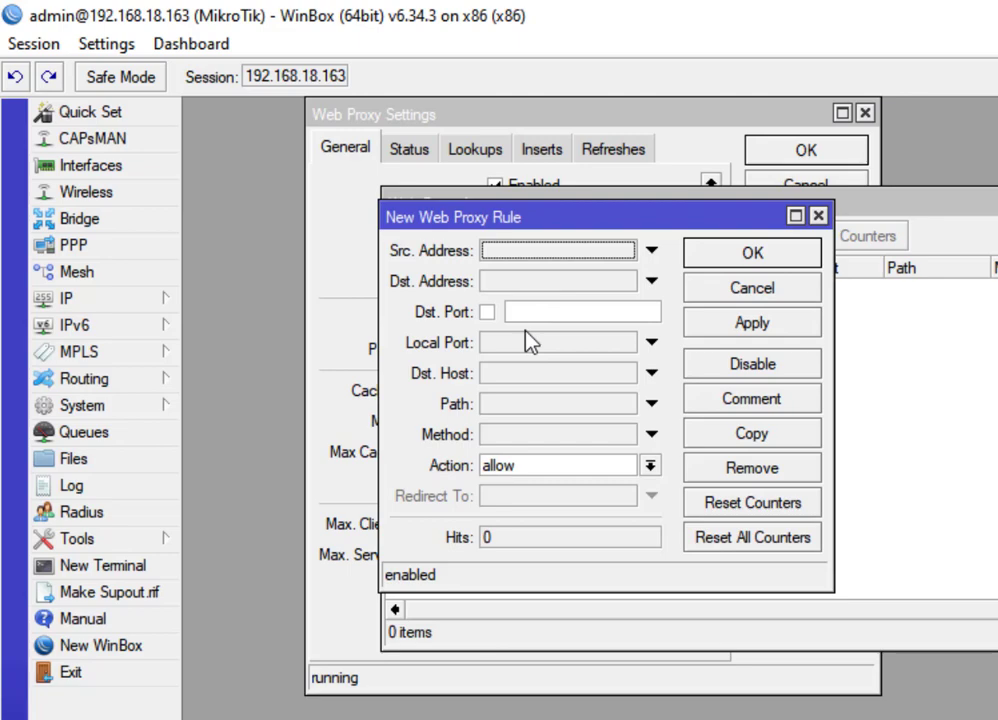
{"action": "left_click", "coordinate": [510, 380]}
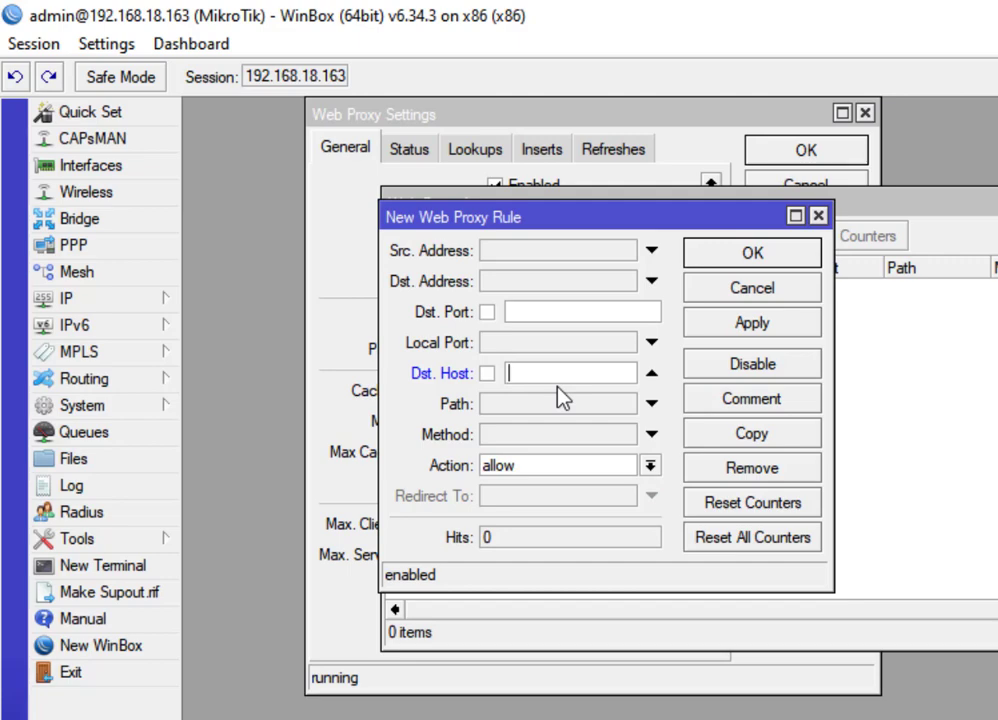
{"action": "type", "text": "*detik.com"}
{"action": "left_click", "coordinate": [650, 465]}
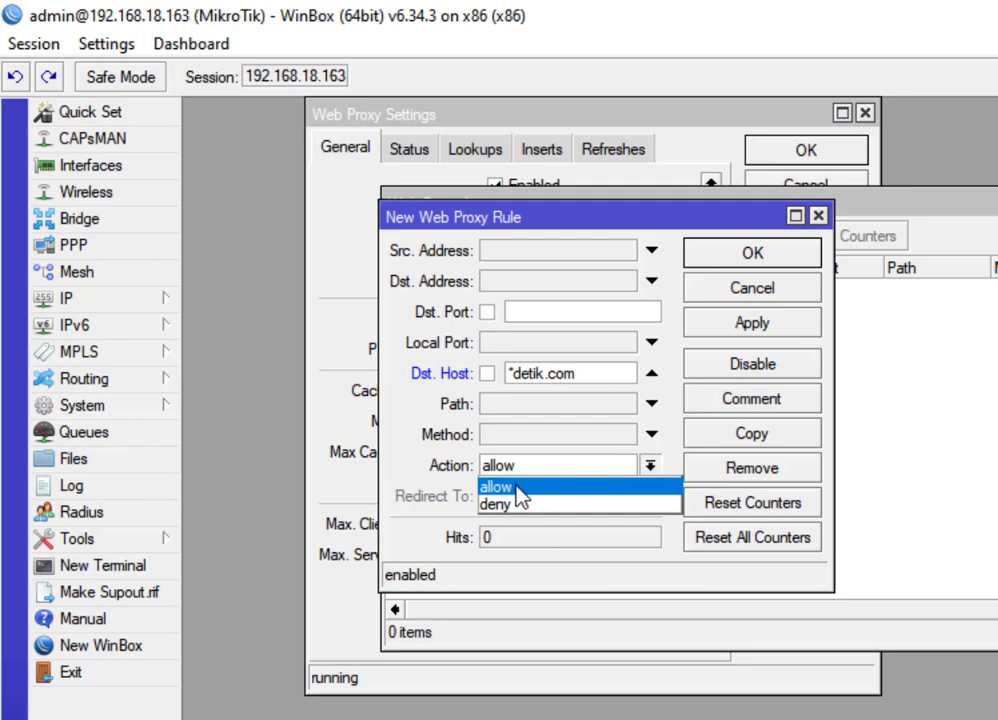
{"action": "left_click", "coordinate": [495, 505]}
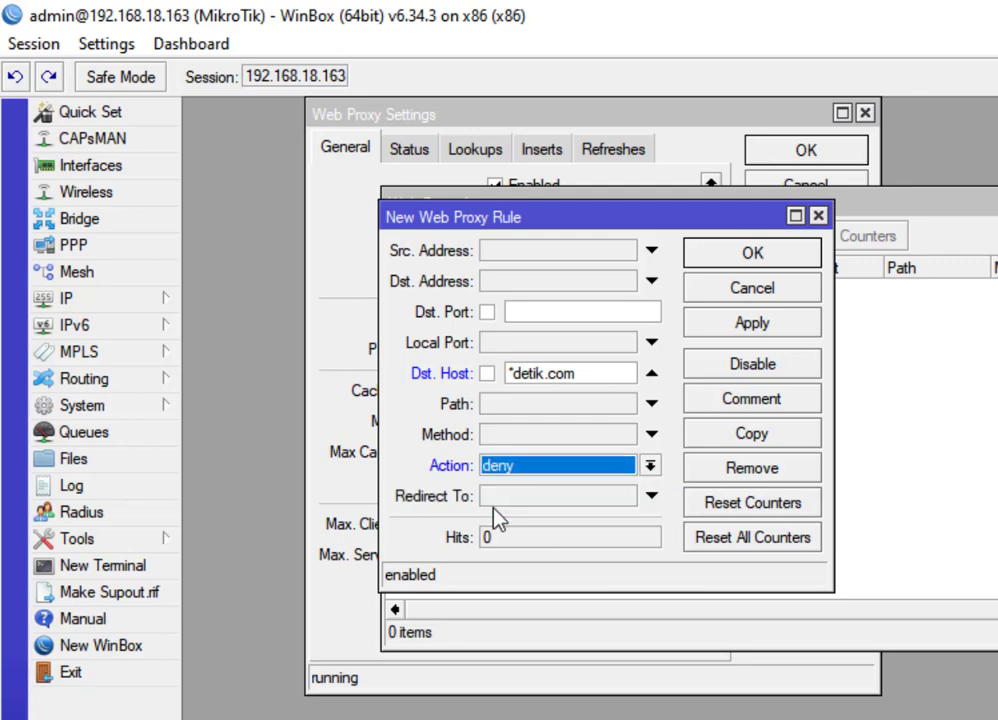
{"action": "left_click", "coordinate": [776, 324]}
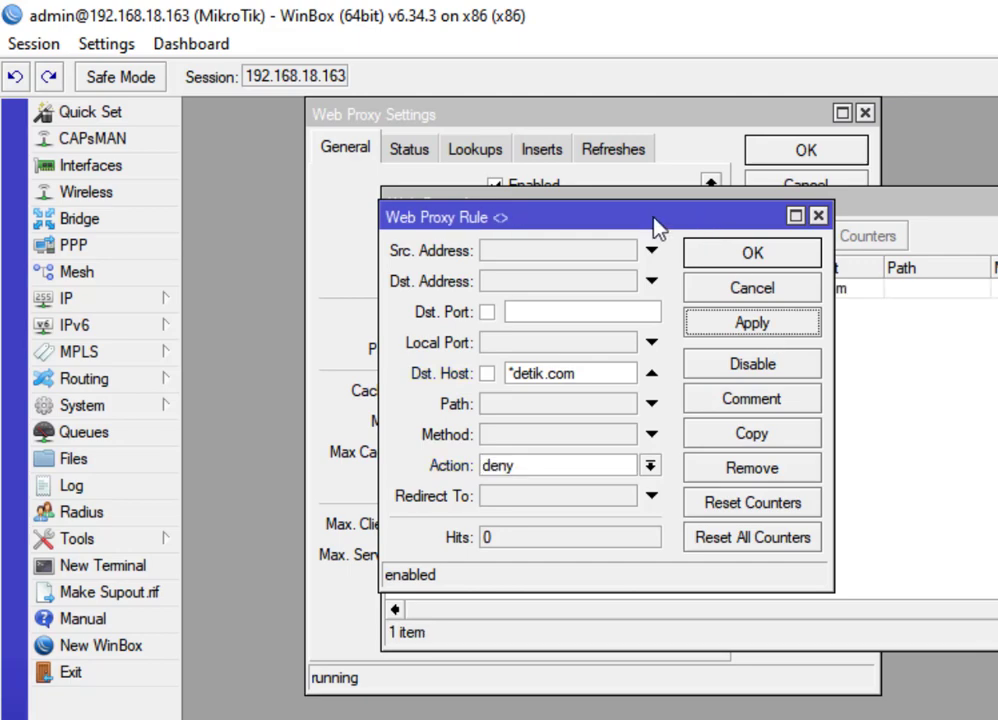
{"action": "left_click", "coordinate": [798, 254]}
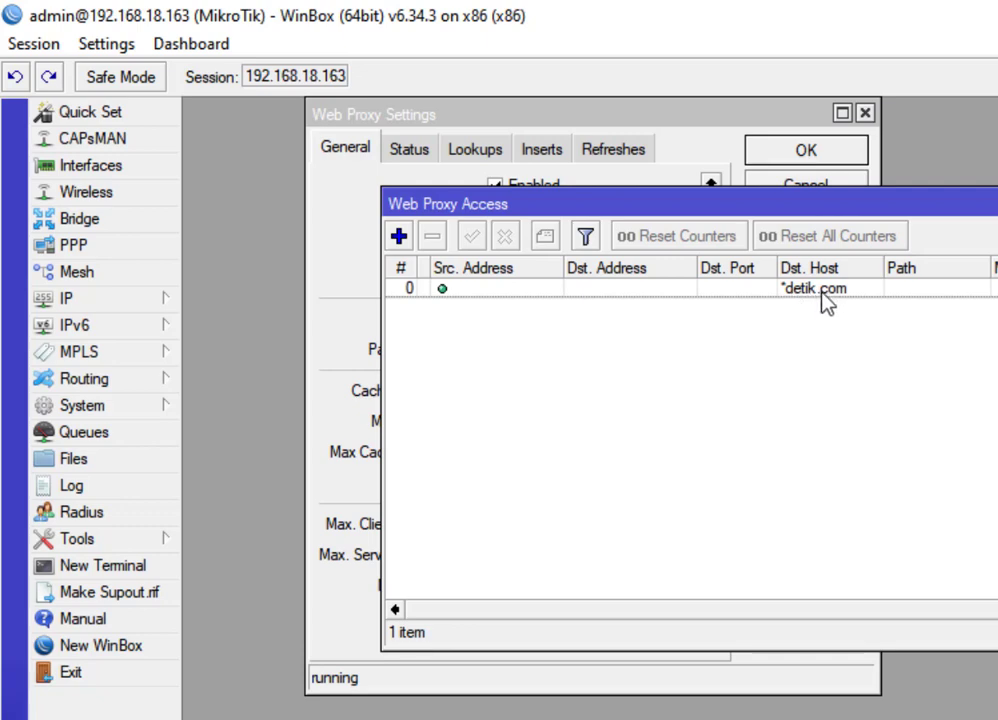
Add access rule 1 with Dst. Host *mikrotik.id and Action deny.
{"action": "left_click", "coordinate": [399, 237]}
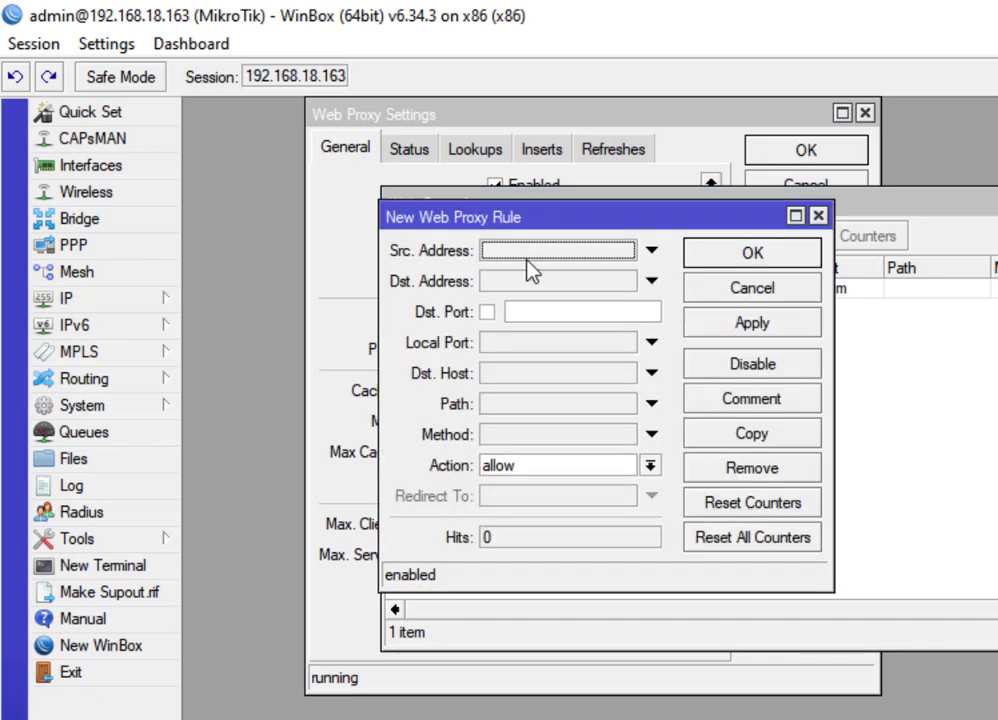
{"action": "left_click", "coordinate": [530, 314]}
{"action": "left_click", "coordinate": [514, 390]}
{"action": "type", "text": "miktoy"}
{"action": "key", "text": "BackSpace"}
{"action": "key", "text": "BackSpace"}
{"action": "type", "text": "roti"}
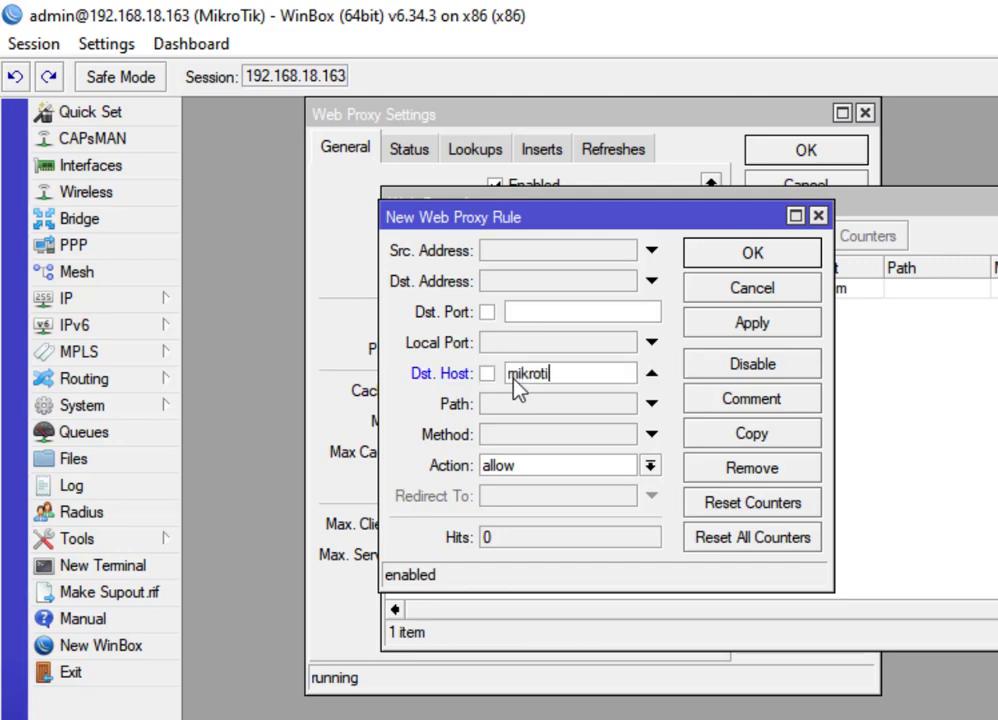
{"action": "type", "text": "k.id"}
{"action": "left_click", "coordinate": [514, 368]}
{"action": "type", "text": "*"}
{"action": "left_click", "coordinate": [593, 467]}
{"action": "left_click", "coordinate": [562, 504]}
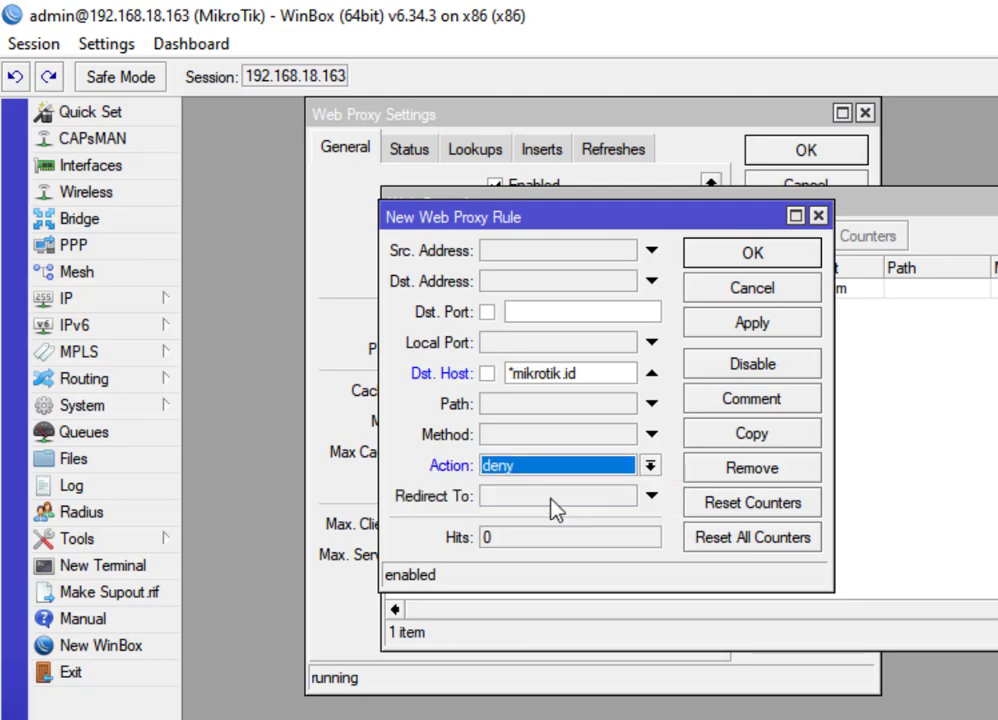
{"action": "left_click", "coordinate": [745, 325]}
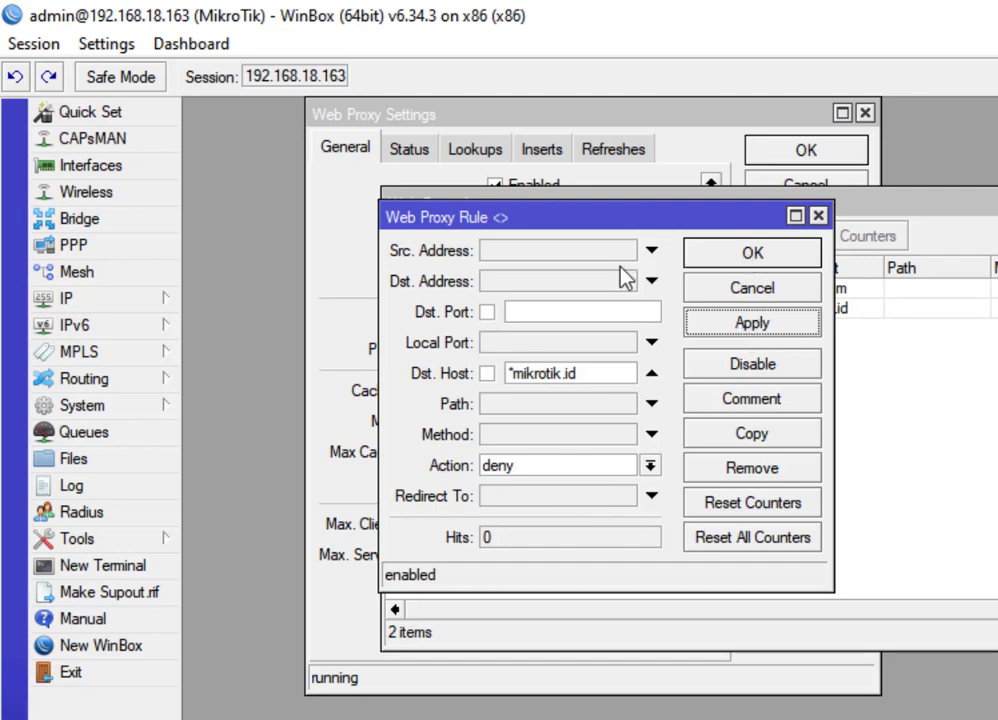
{"action": "left_click", "coordinate": [716, 297]}
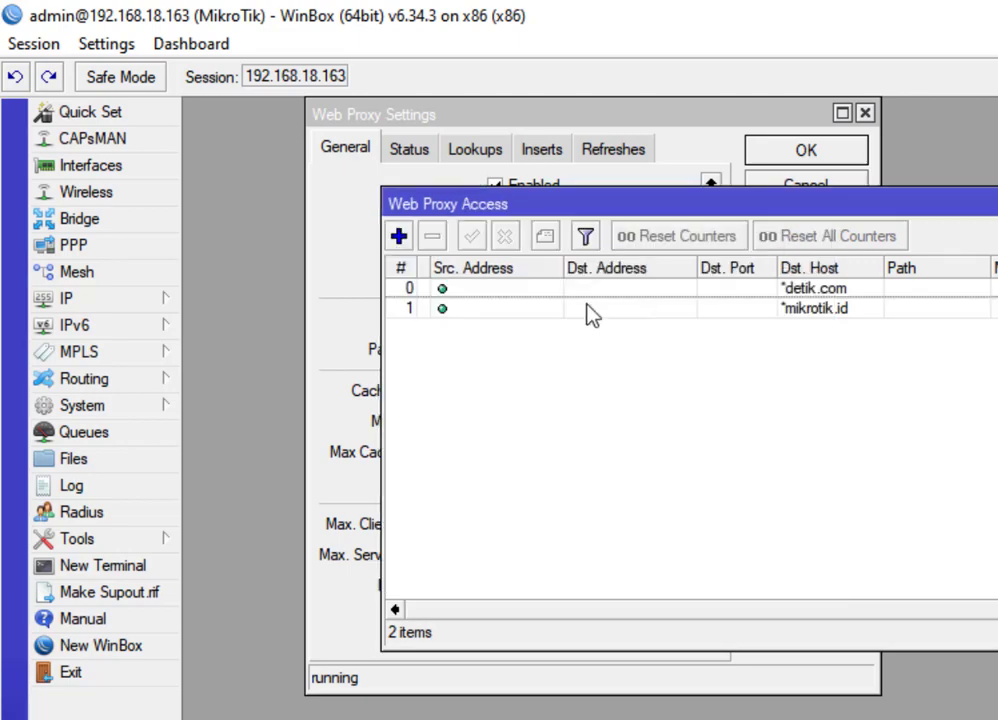
Add a third access rule with Dst. Host *google* and Action deny.
{"action": "left_click", "coordinate": [399, 236]}
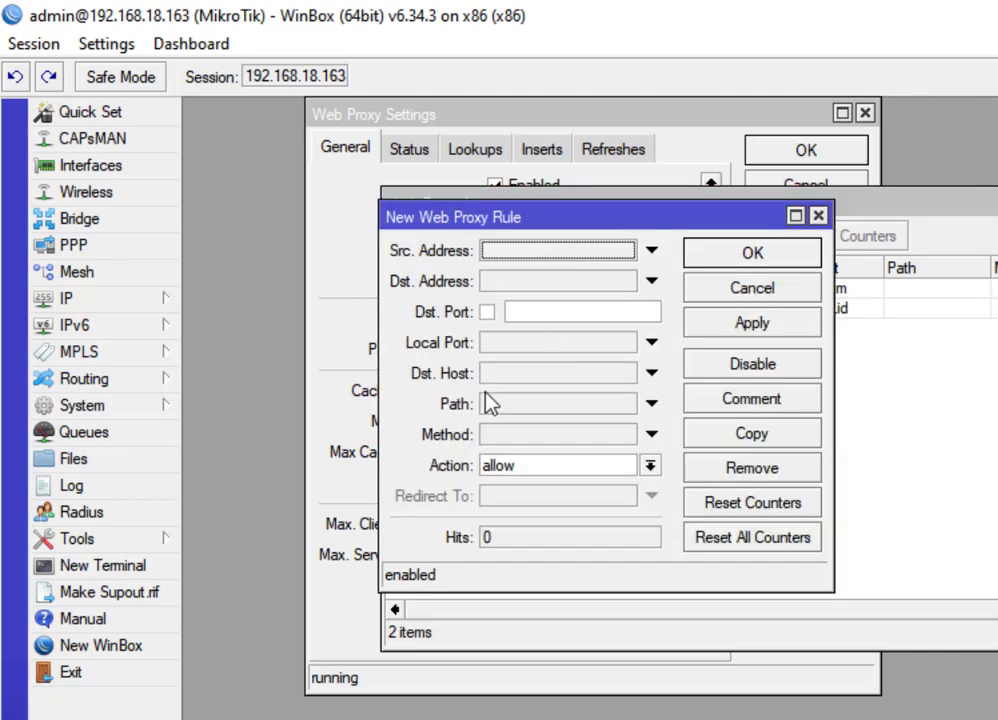
{"action": "left_click", "coordinate": [516, 377]}
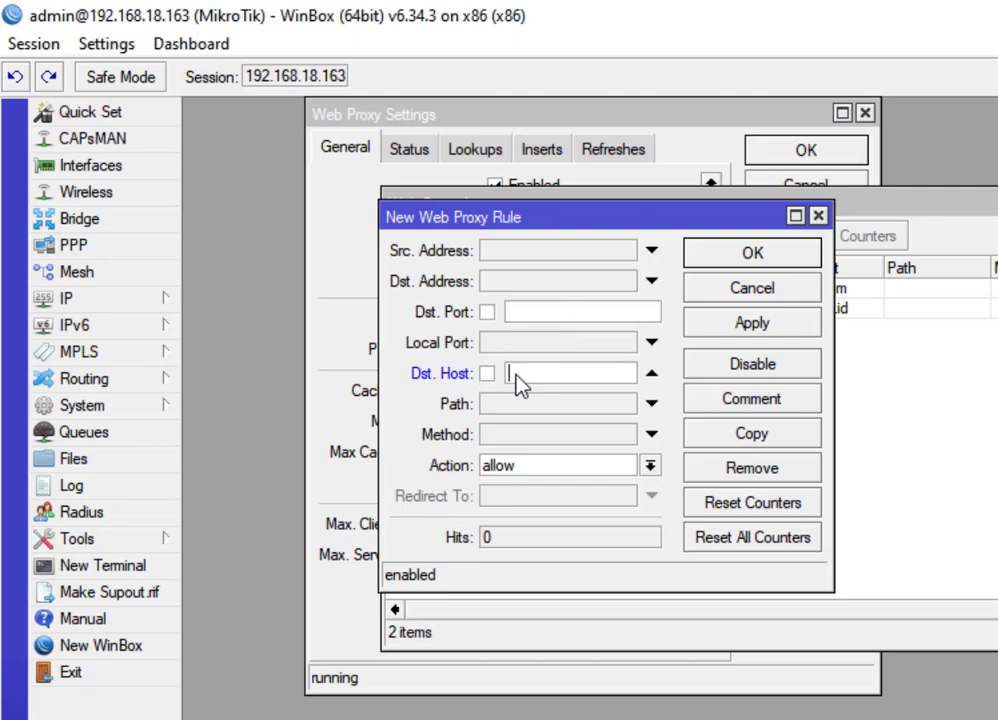
{"action": "type", "text": "google"}
{"action": "left_click", "coordinate": [510, 375]}
{"action": "type", "text": "*"}
{"action": "left_click", "coordinate": [591, 373]}
{"action": "type", "text": "*"}
{"action": "left_click", "coordinate": [535, 470]}
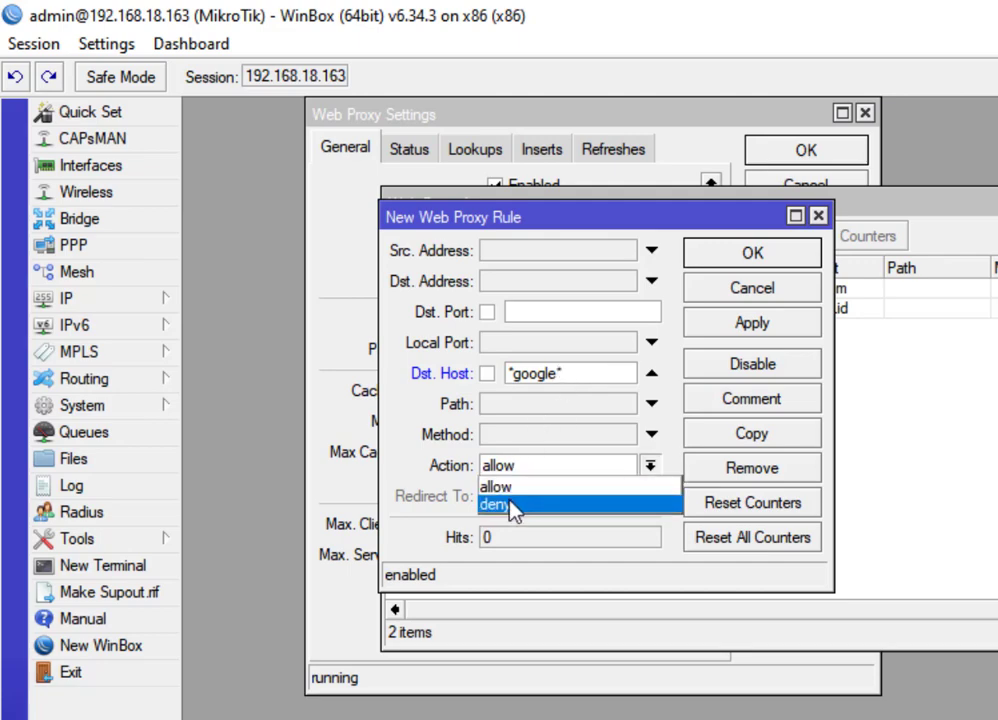
{"action": "left_click", "coordinate": [512, 508]}
{"action": "left_click", "coordinate": [745, 330]}
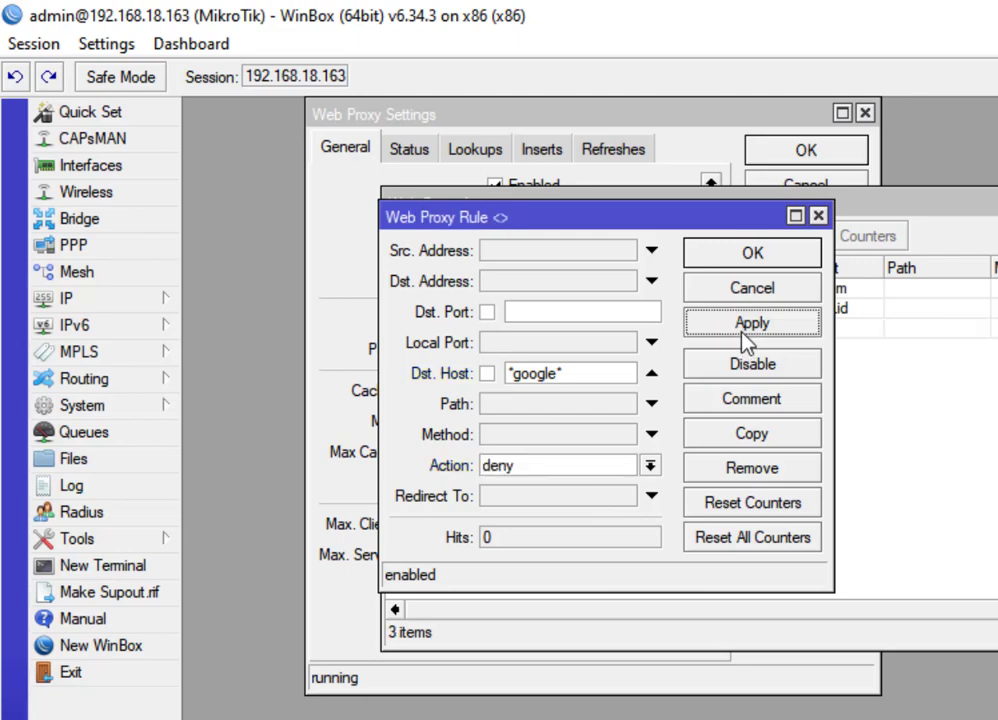
{"action": "left_click", "coordinate": [735, 262]}
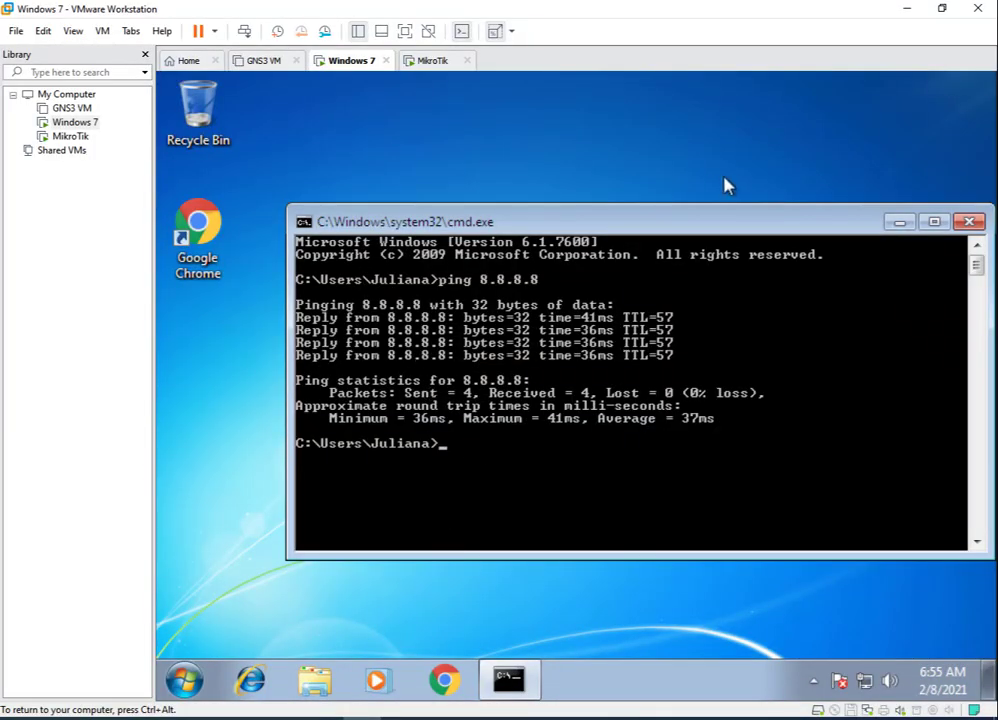
{"action": "left_click", "coordinate": [446, 681]}
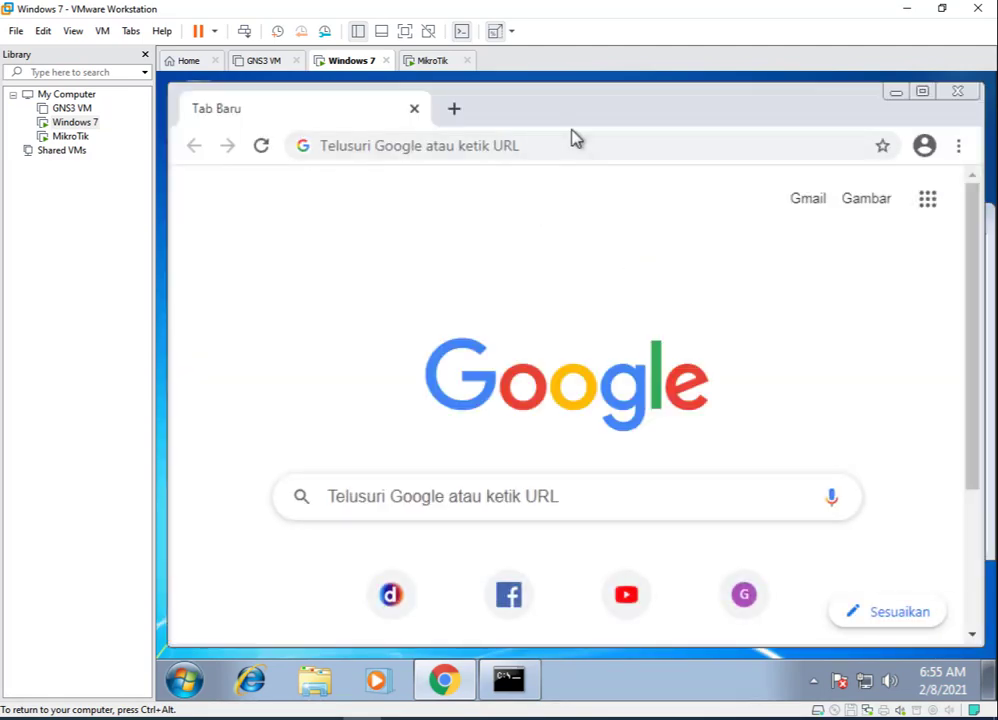
{"action": "left_click", "coordinate": [558, 140]}
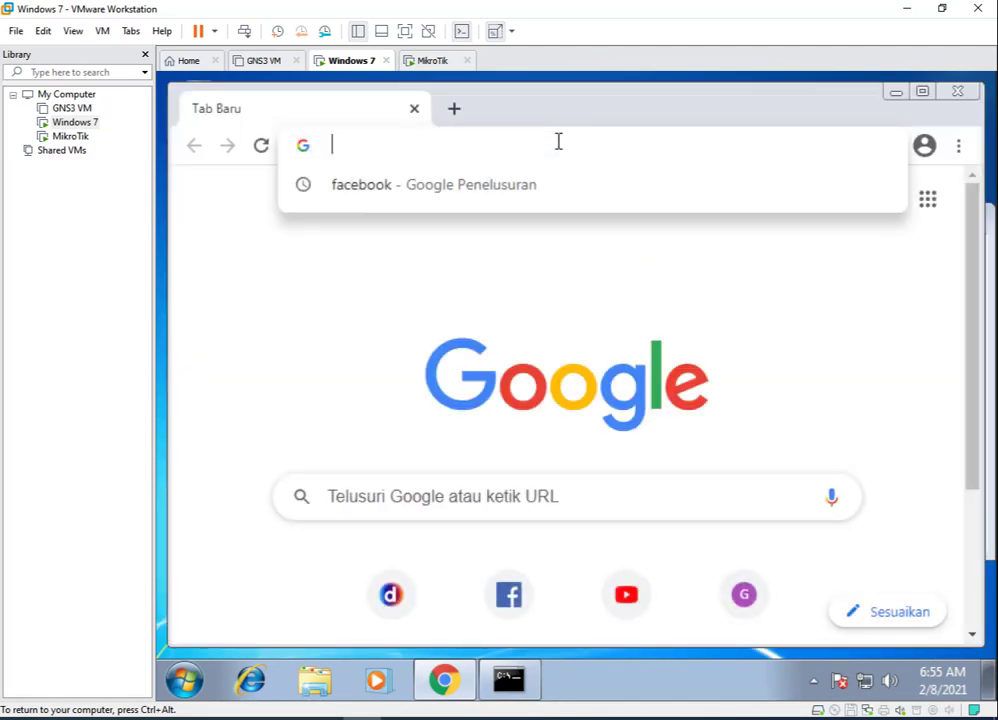
{"action": "type", "text": "www.goo"}
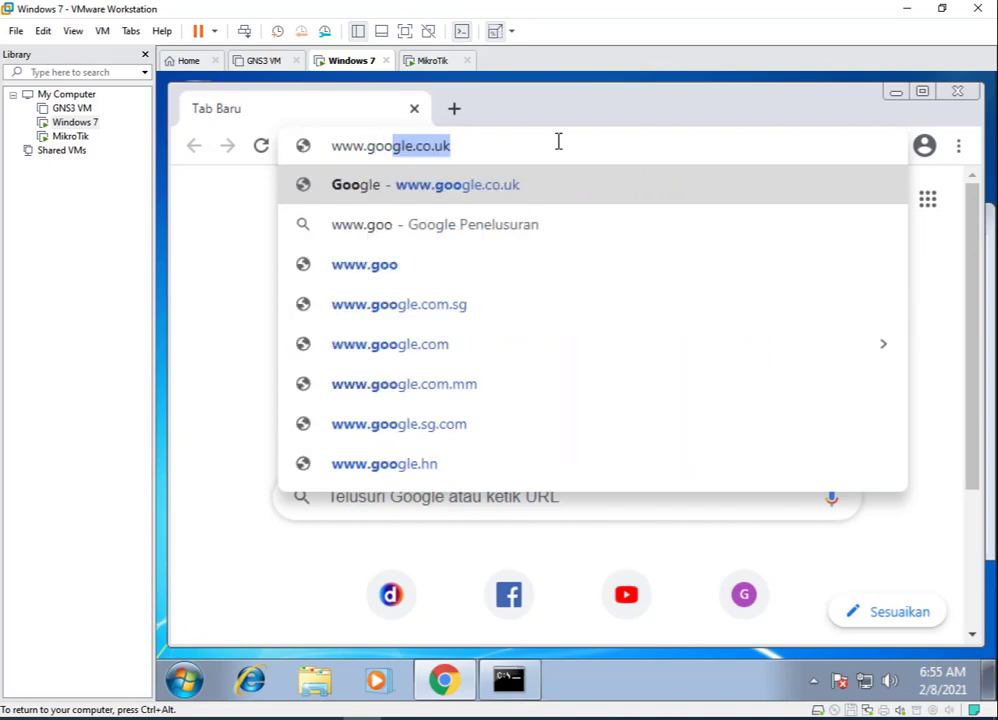
{"action": "type", "text": "ge.com"}
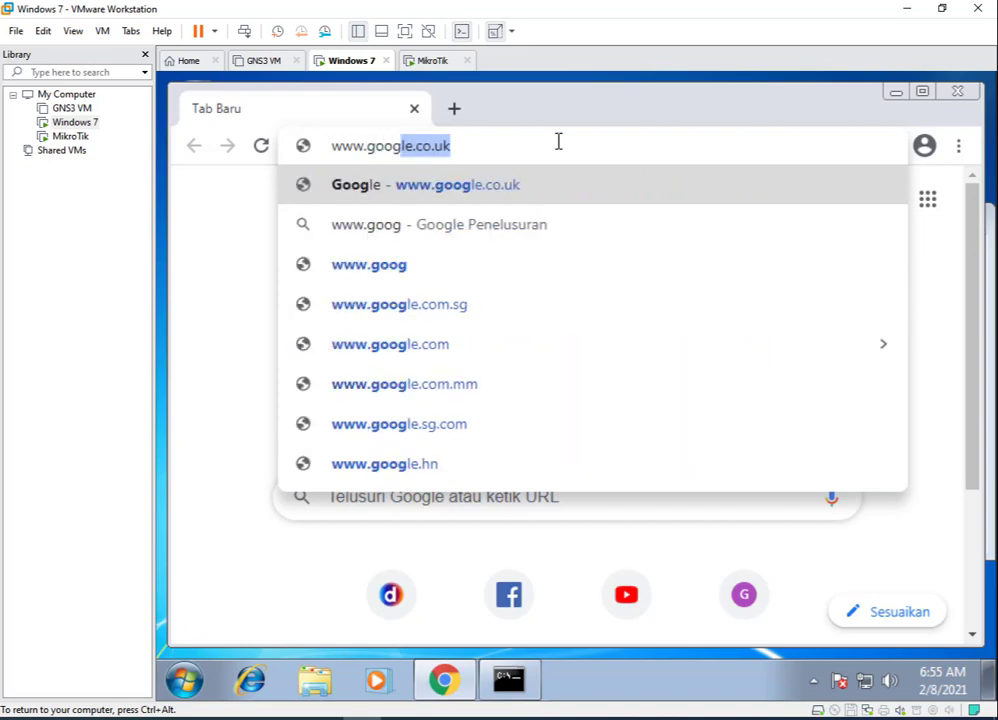
{"action": "key", "text": "Return"}
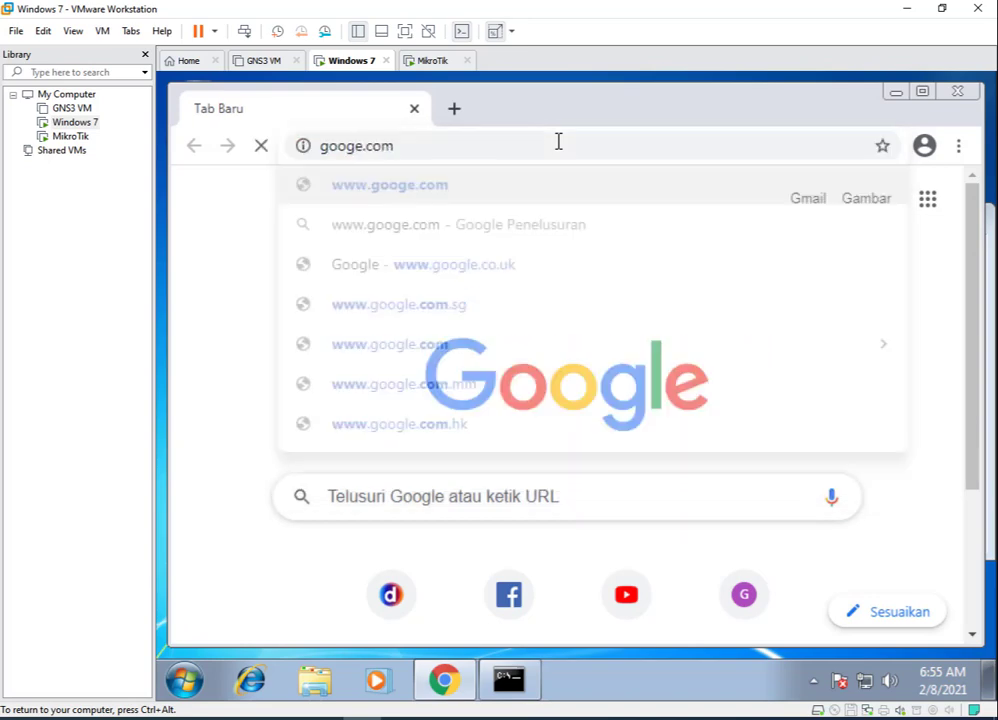
{"action": "left_click", "coordinate": [356, 150]}
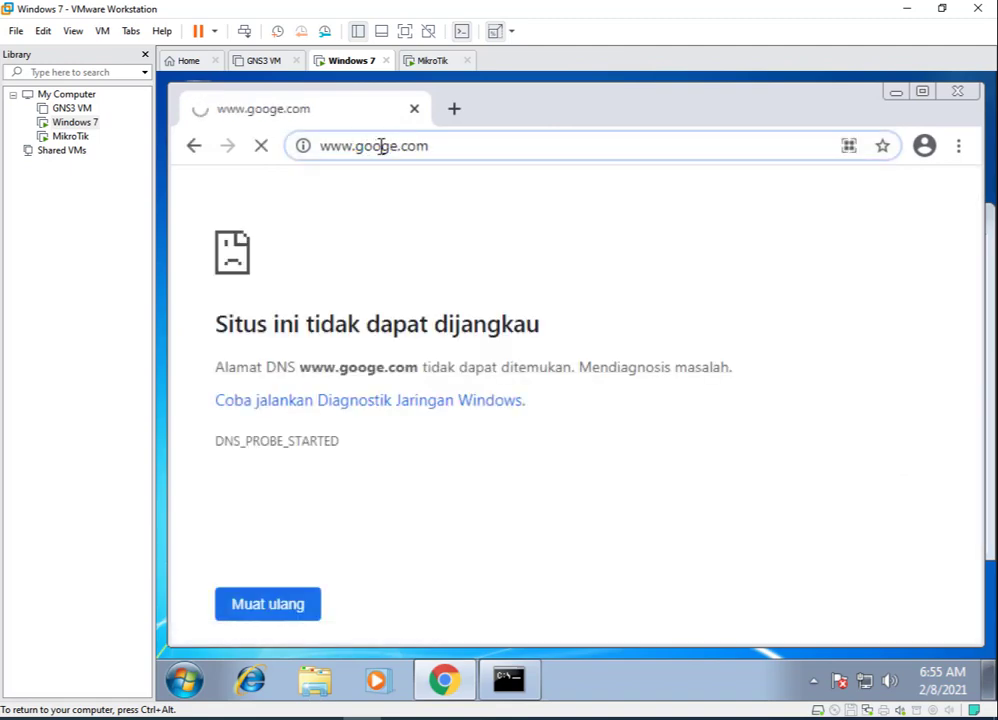
{"action": "type", "text": "l"}
{"action": "key", "text": "Return"}
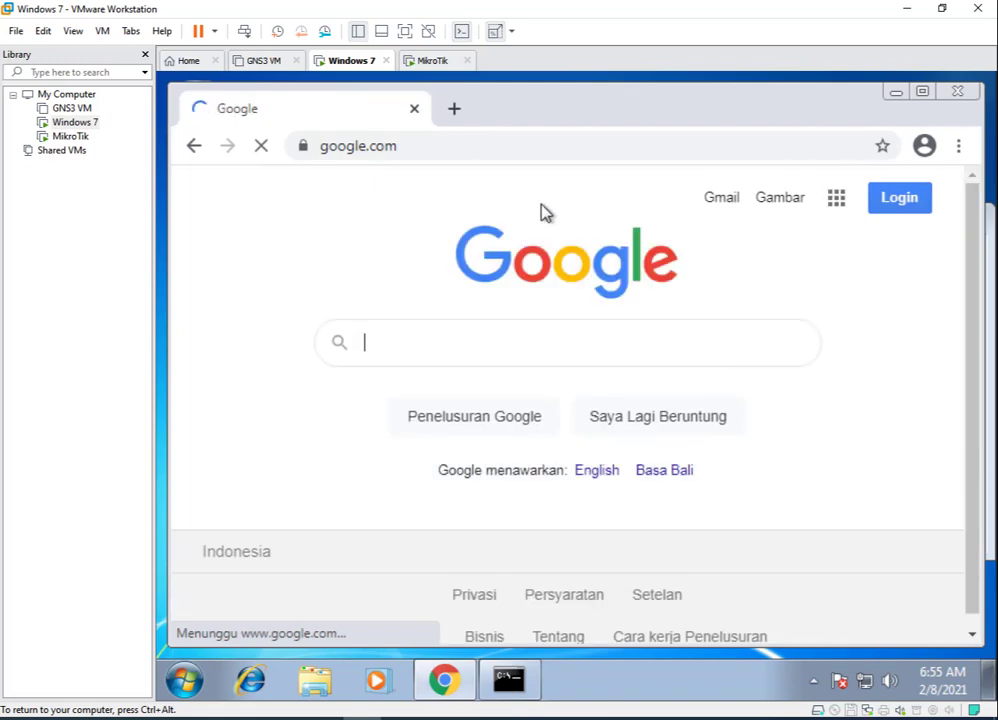
{"action": "left_click", "coordinate": [430, 146]}
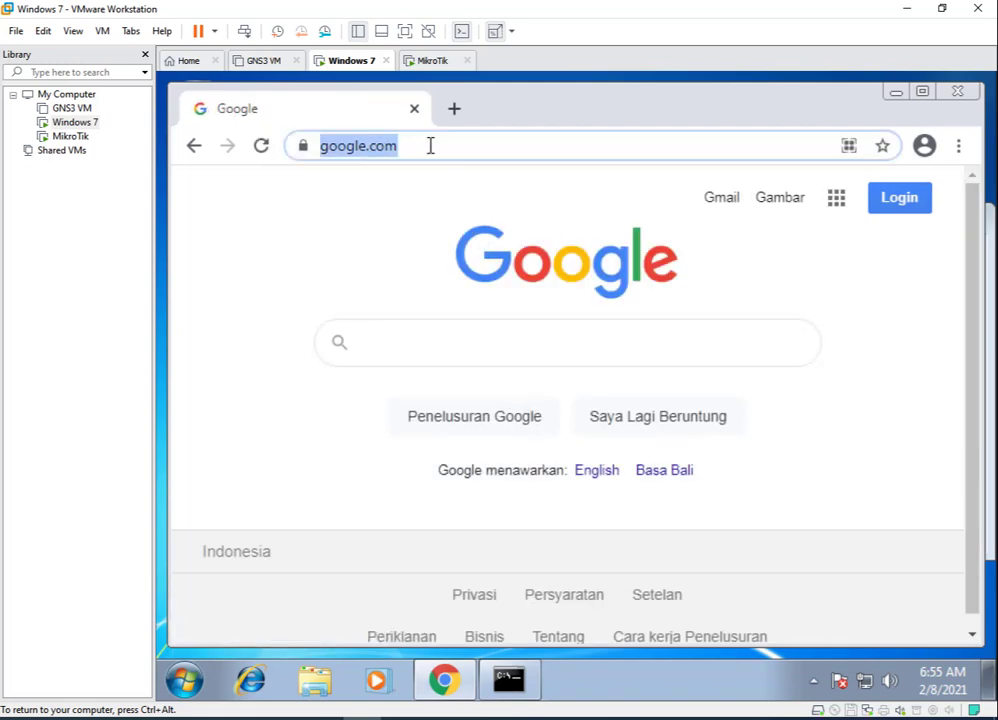
{"action": "type", "text": "detik"}
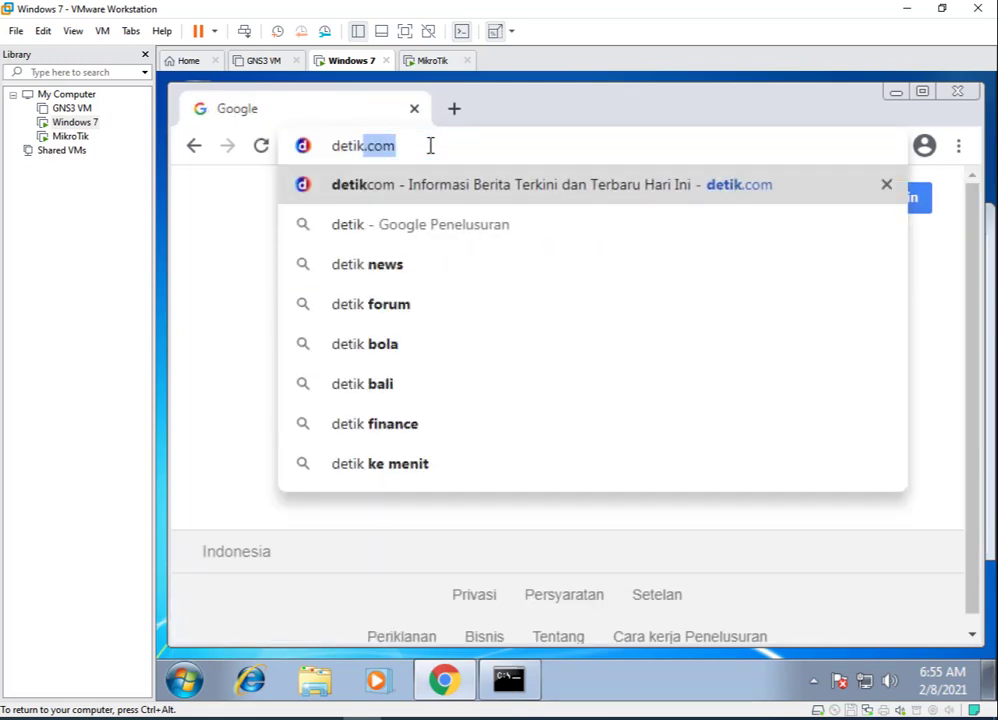
{"action": "key", "text": "Return"}
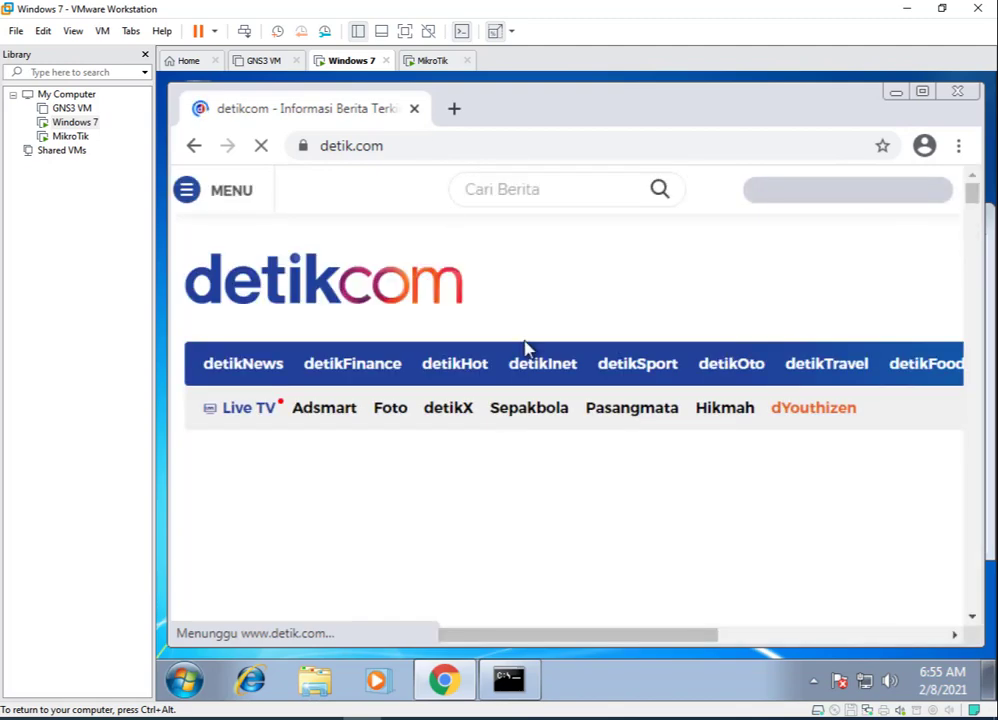
Load mikrotik.id and scroll its Citraweb page as it loads.
{"action": "left_click", "coordinate": [428, 143]}
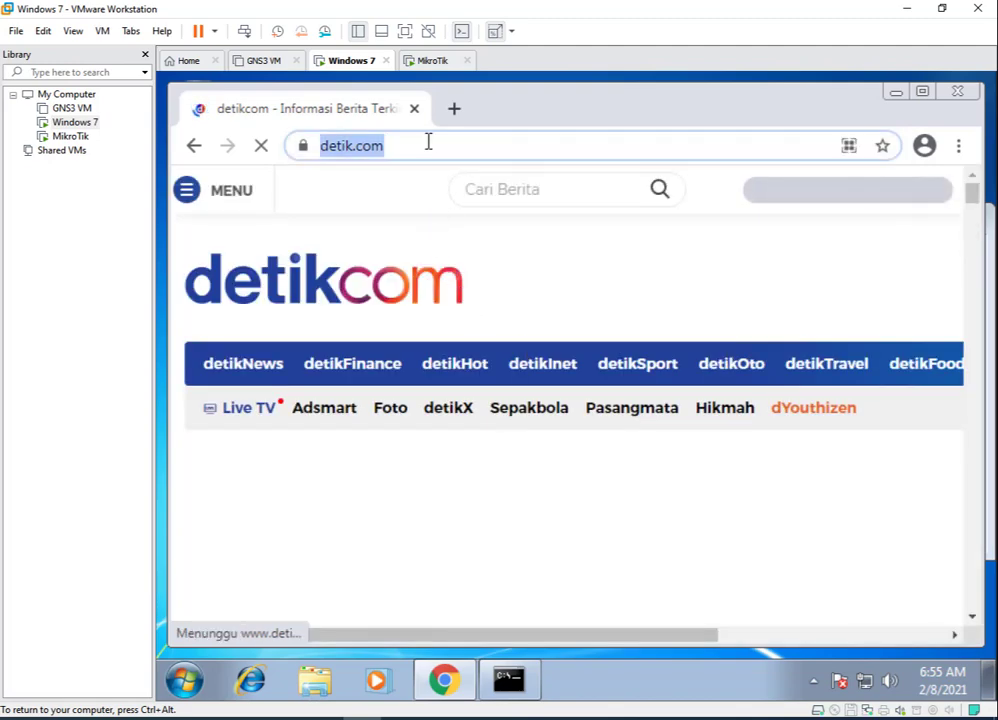
{"action": "type", "text": "mikrto"}
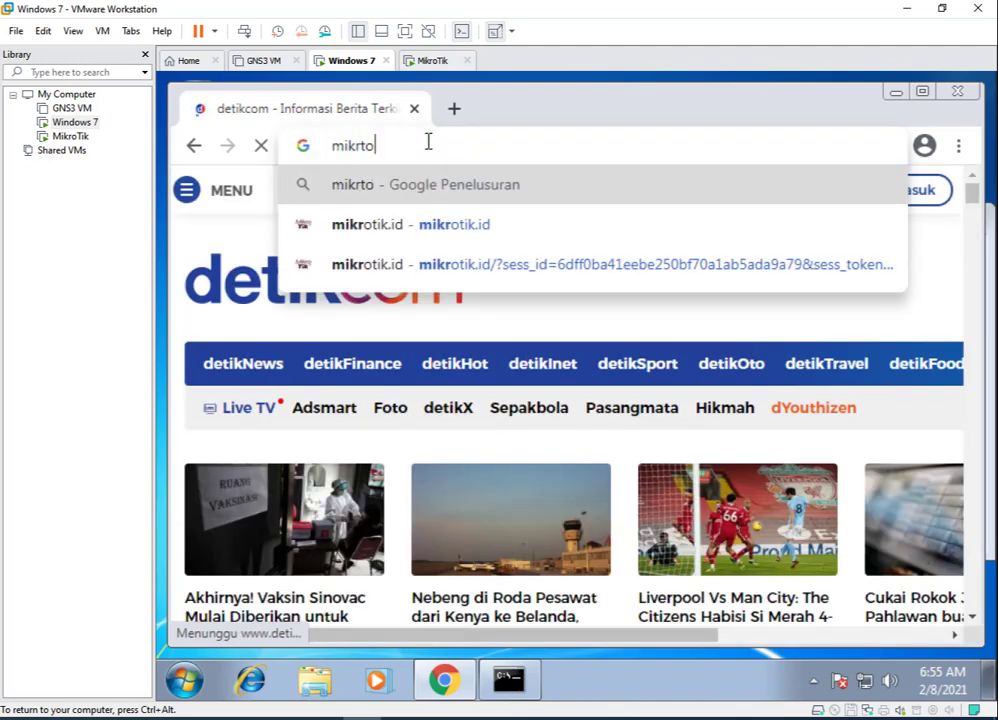
{"action": "key", "text": "BackSpace"}
{"action": "key", "text": "BackSpace"}
{"action": "key", "text": "BackSpace"}
{"action": "type", "text": "rotik.i"}
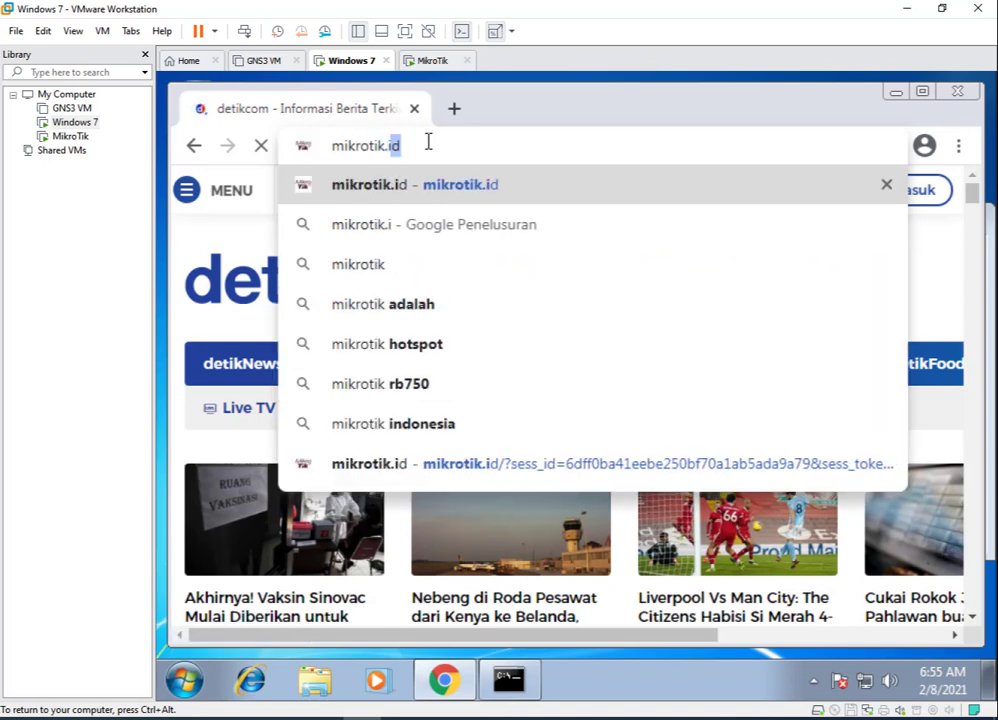
{"action": "key", "text": "Return"}
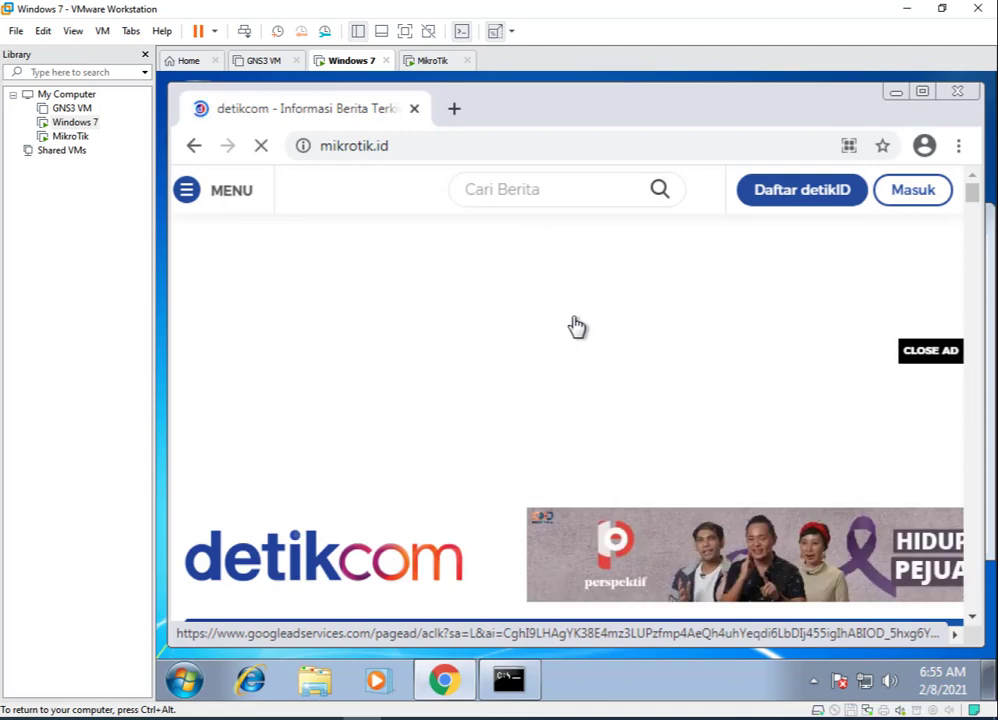
{"action": "scroll", "coordinate": [578, 326], "scroll_direction": "down", "scroll_amount": 2}
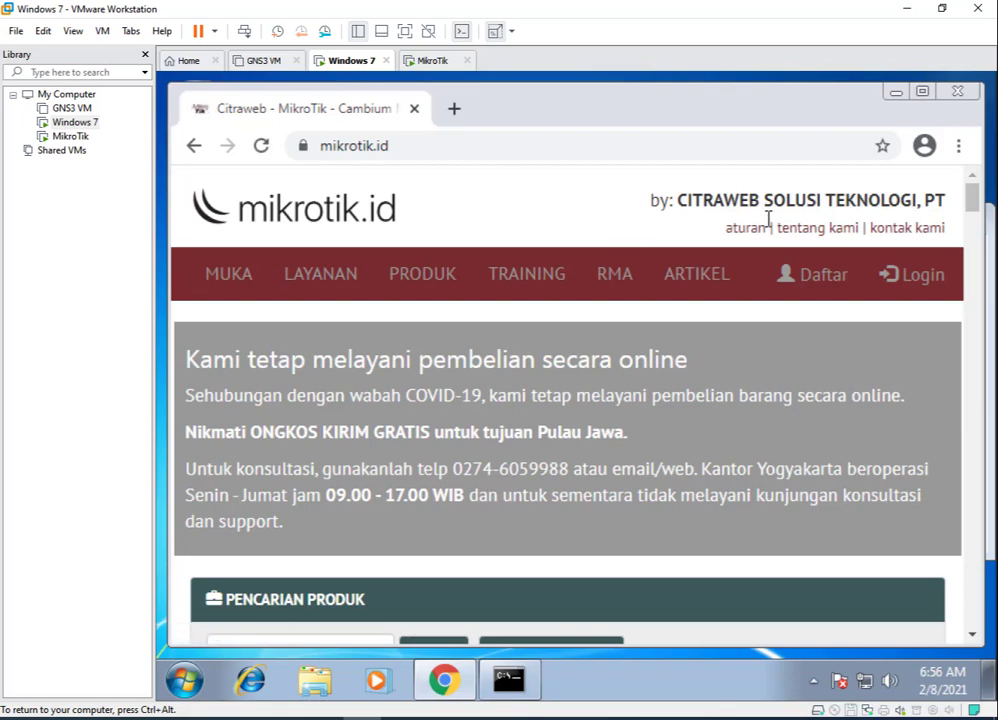
Open Chrome's Setelan, expand Lanjutan, and open the computer's proxy settings in Internet Properties.
{"action": "left_click", "coordinate": [958, 147]}
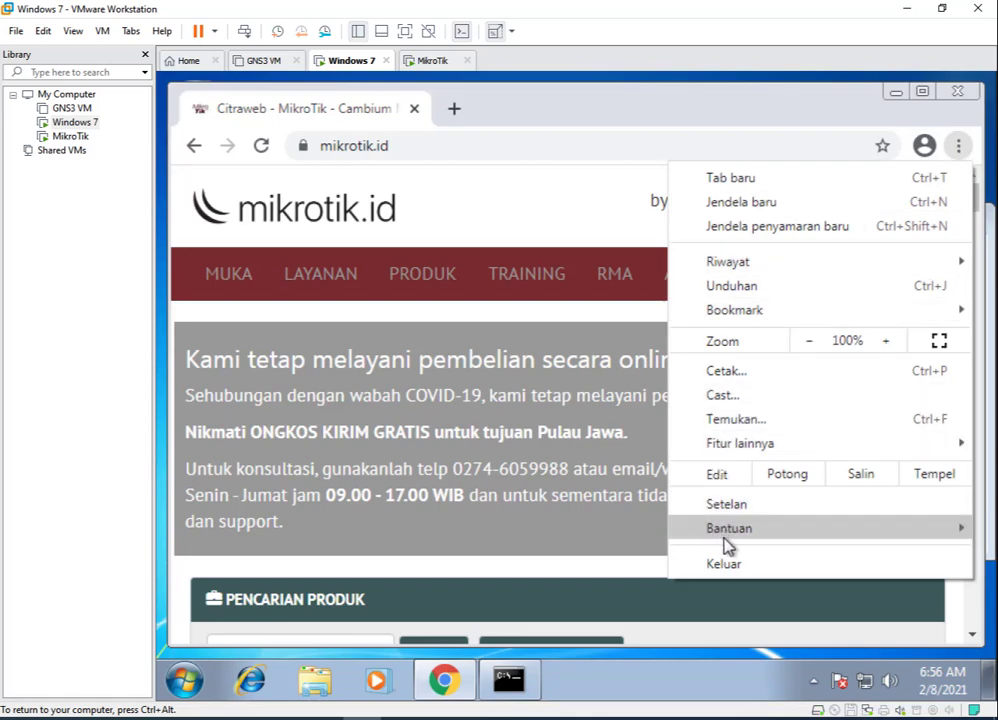
{"action": "left_click", "coordinate": [735, 504]}
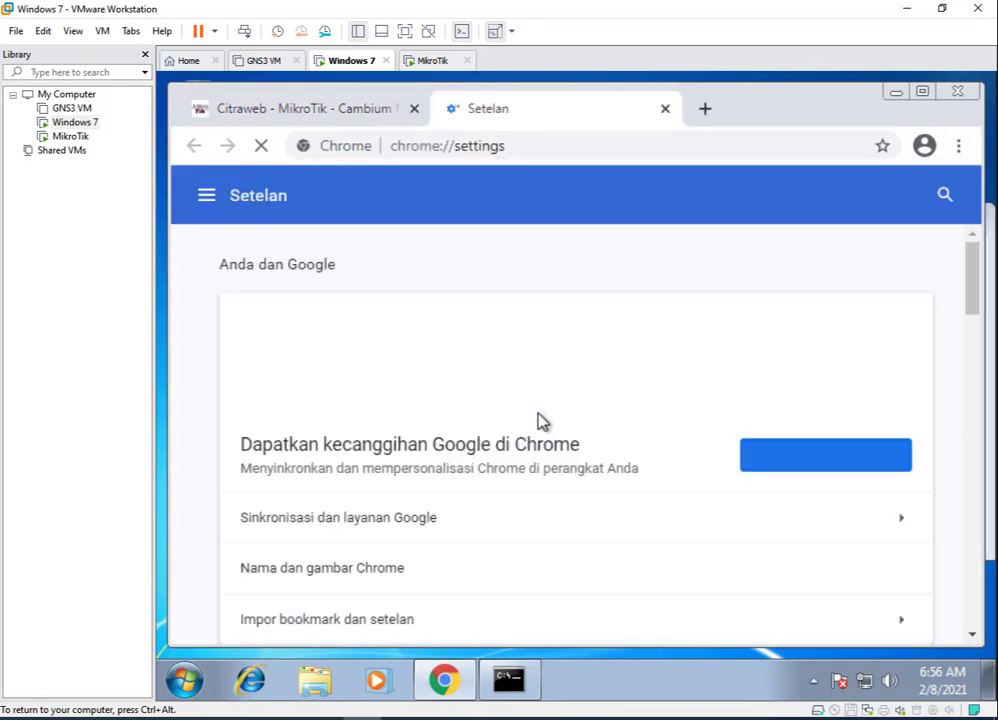
{"action": "left_click", "coordinate": [207, 196]}
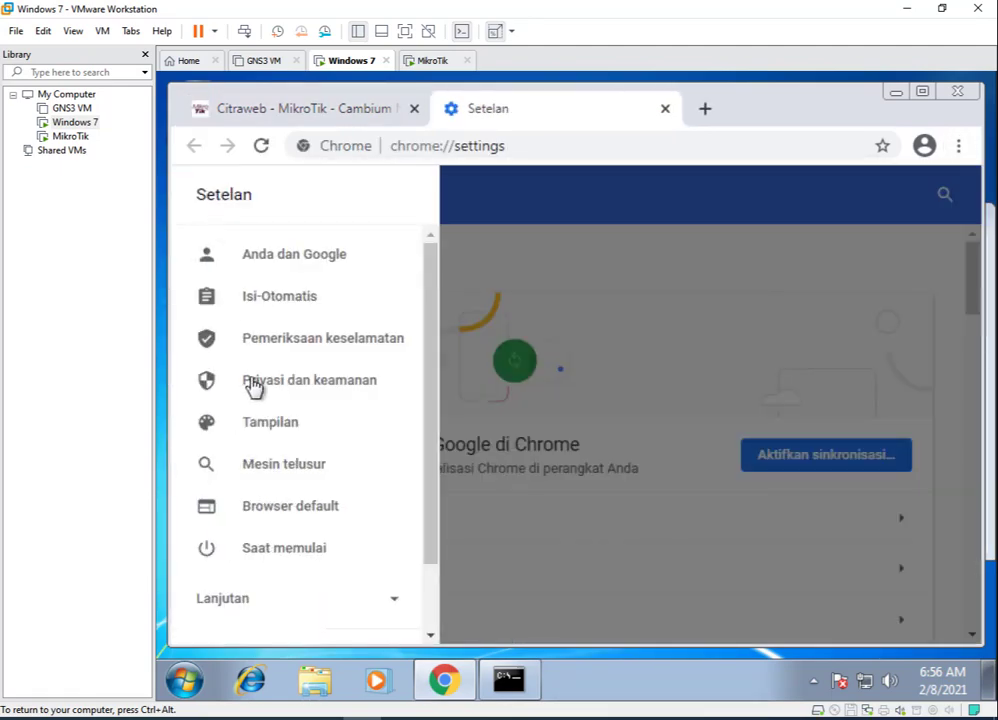
{"action": "left_click", "coordinate": [270, 513]}
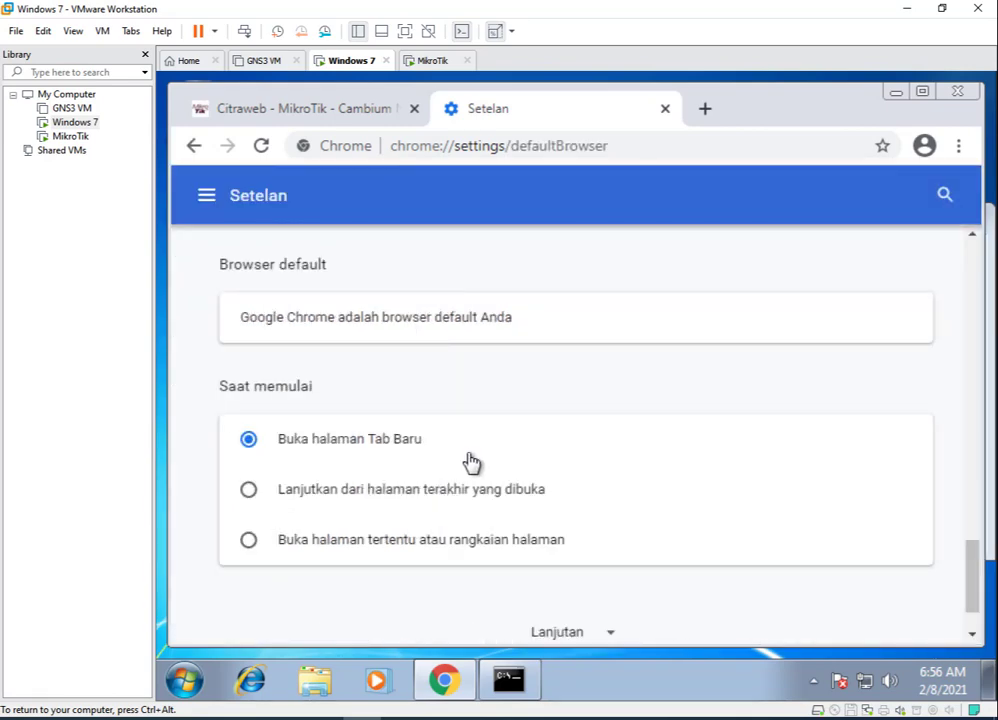
{"action": "scroll", "coordinate": [565, 575], "scroll_direction": "down", "scroll_amount": 1}
{"action": "left_click", "coordinate": [595, 556]}
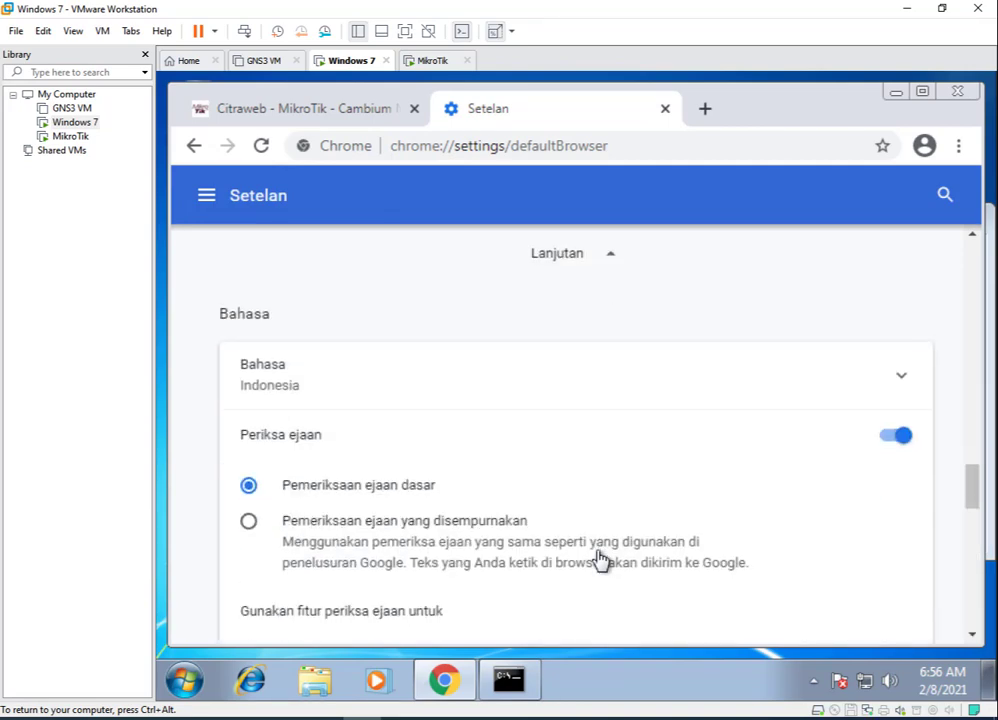
{"action": "scroll", "coordinate": [512, 455], "scroll_direction": "down", "scroll_amount": 4}
{"action": "scroll", "coordinate": [512, 455], "scroll_direction": "down", "scroll_amount": 4}
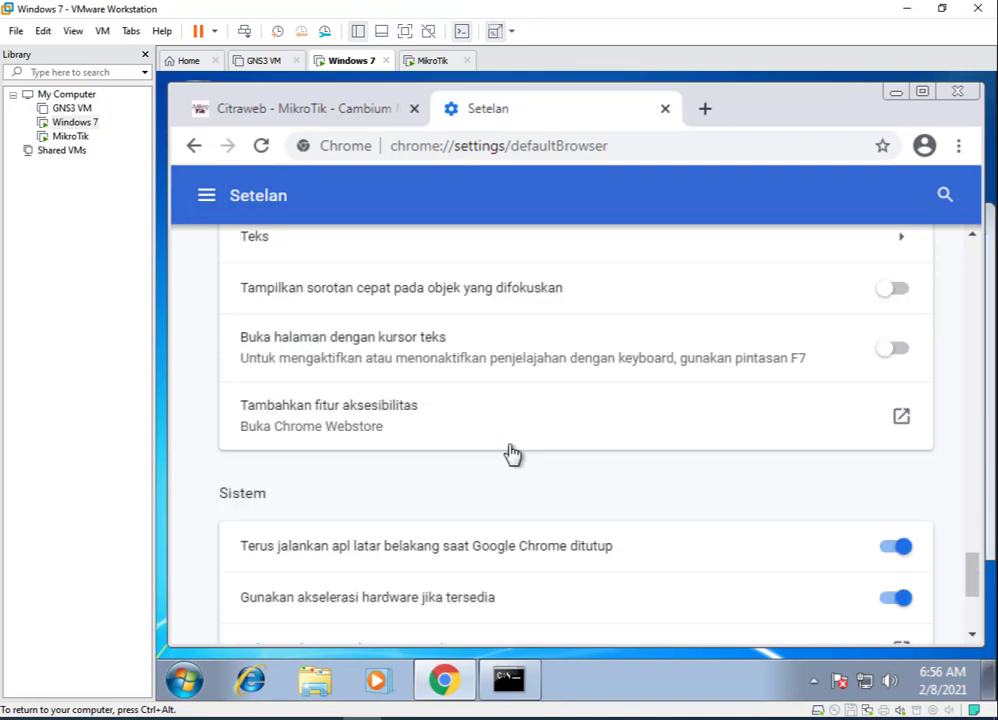
{"action": "scroll", "coordinate": [512, 455], "scroll_direction": "down", "scroll_amount": 3}
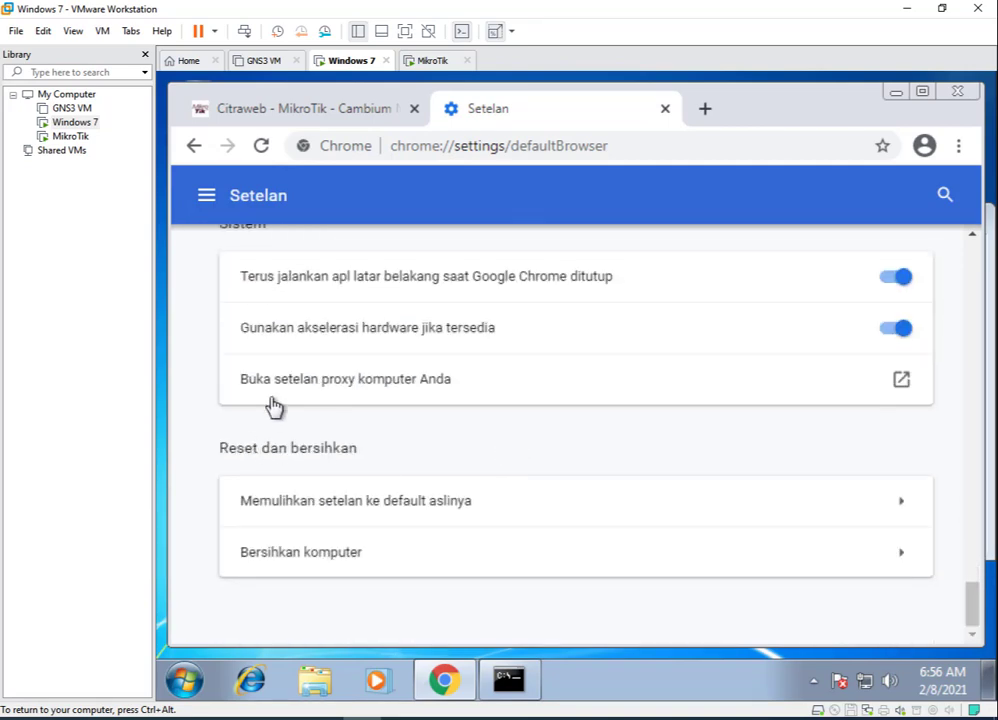
{"action": "left_click", "coordinate": [302, 388]}
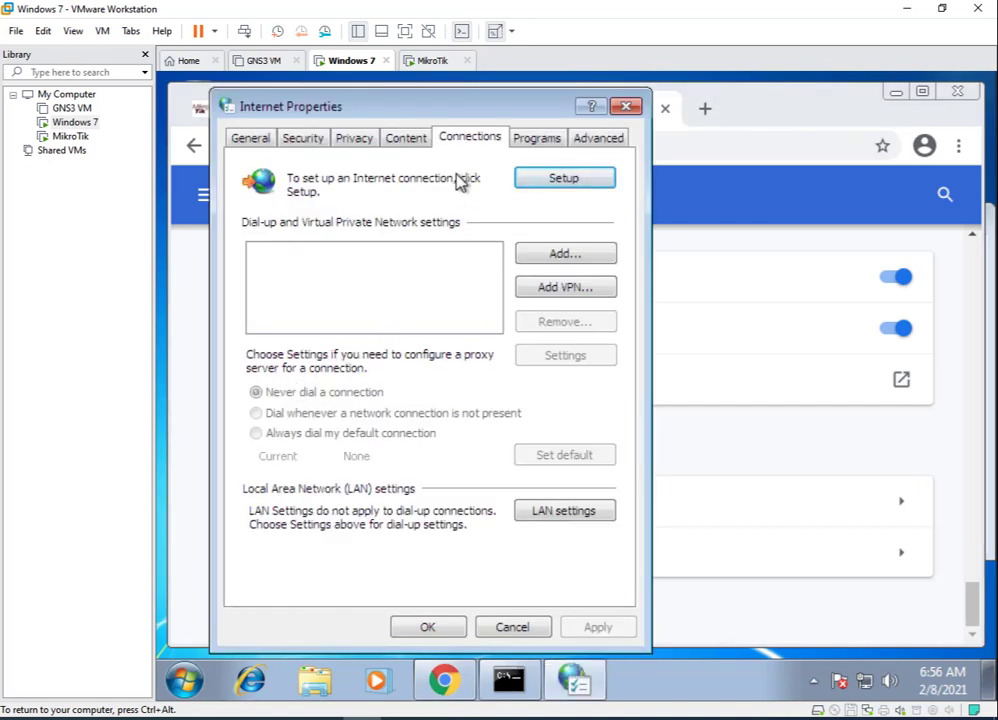
Enter 172.16.1.1 as the LAN proxy server address, then bring the WinBox router session forward.
{"action": "left_click", "coordinate": [575, 512]}
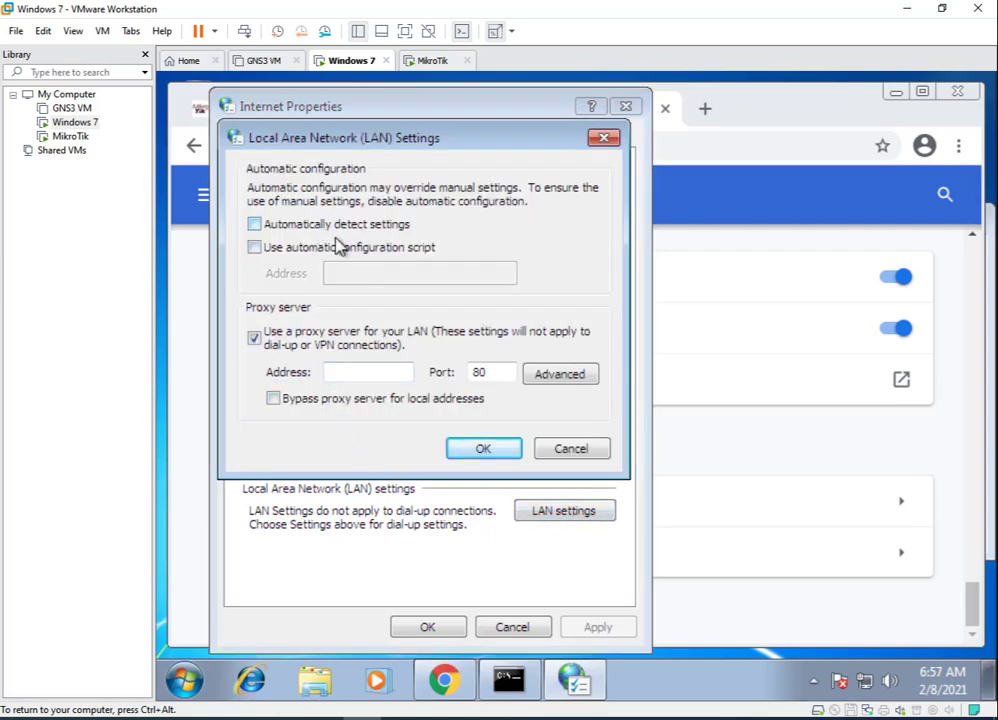
{"action": "left_click", "coordinate": [344, 373]}
{"action": "type", "text": "172.16.1.1"}
{"action": "left_click", "coordinate": [322, 718]}
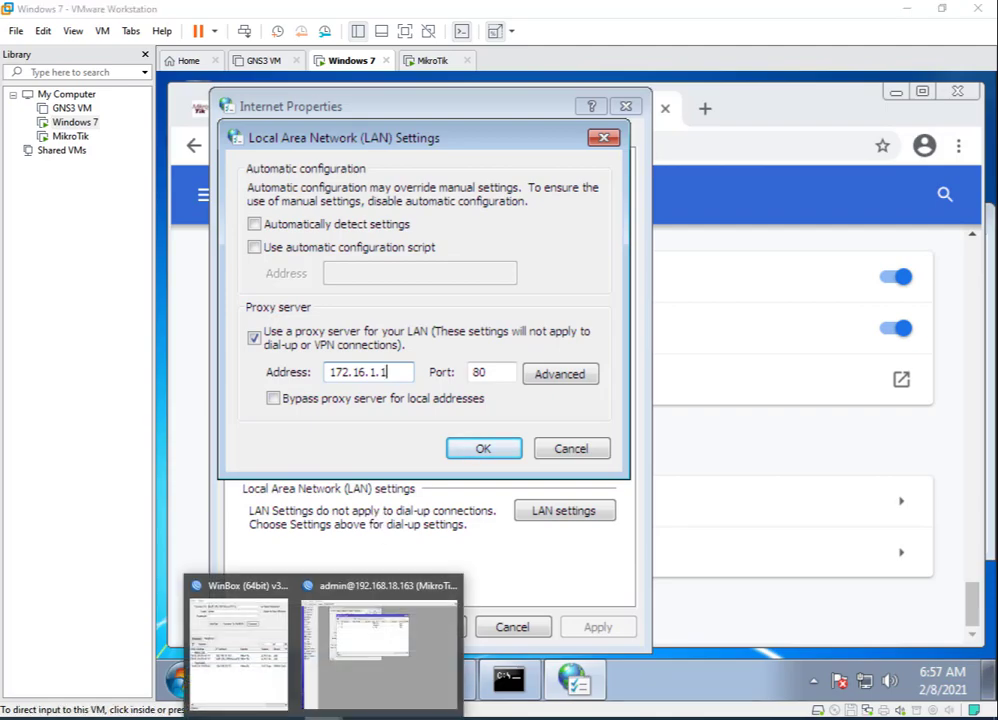
{"action": "left_click", "coordinate": [347, 664]}
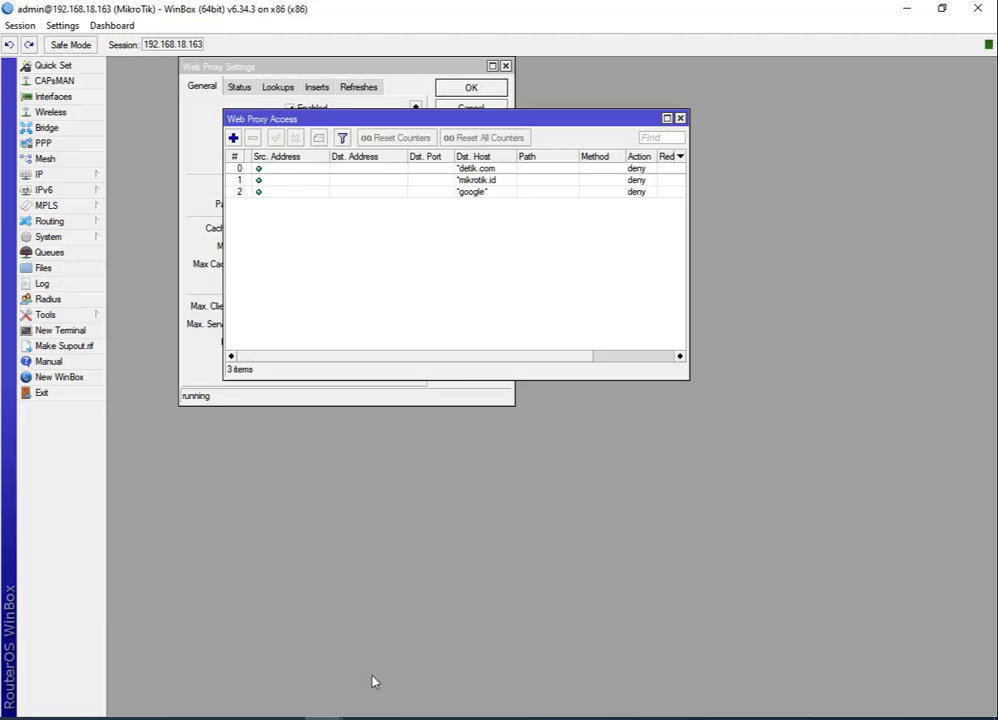
Check the router's address in WinBox's IP > Addresses list.
{"action": "left_click", "coordinate": [90, 179]}
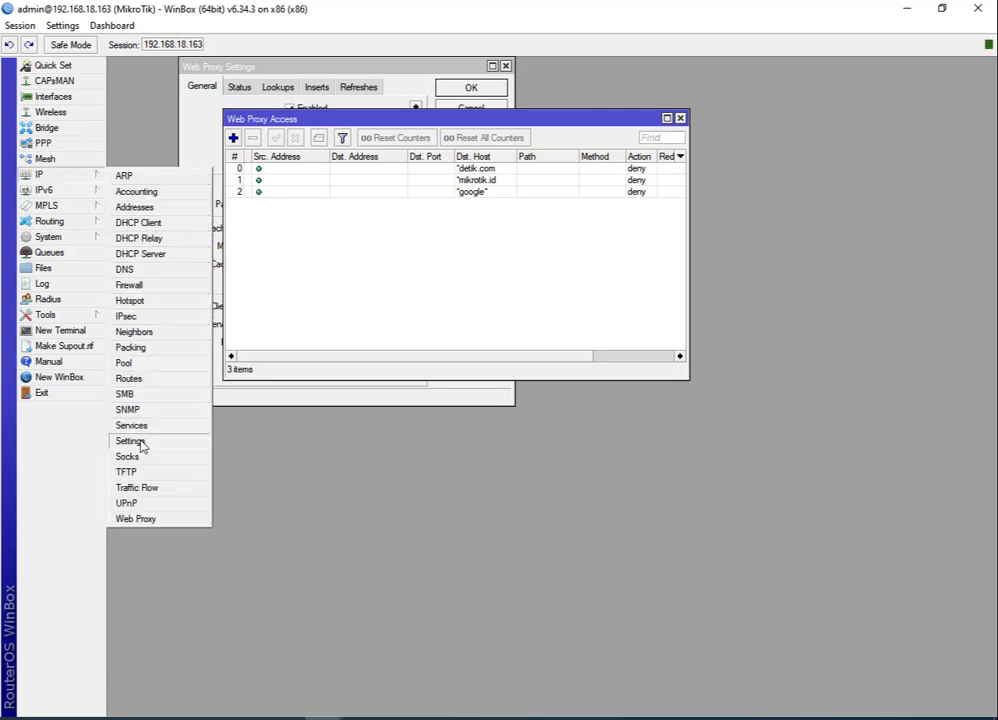
{"action": "left_click", "coordinate": [134, 207]}
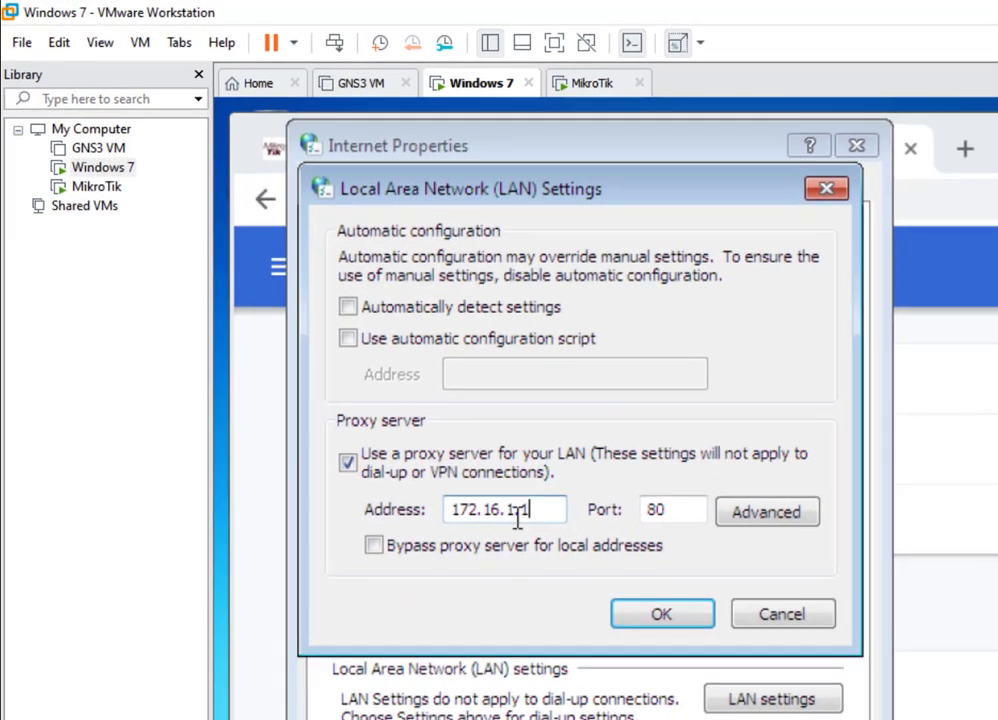
Change the LAN proxy port to 8080 with address 172.16.1.1 and confirm both dialogs.
{"action": "left_click", "coordinate": [702, 513]}
{"action": "type", "text": "80"}
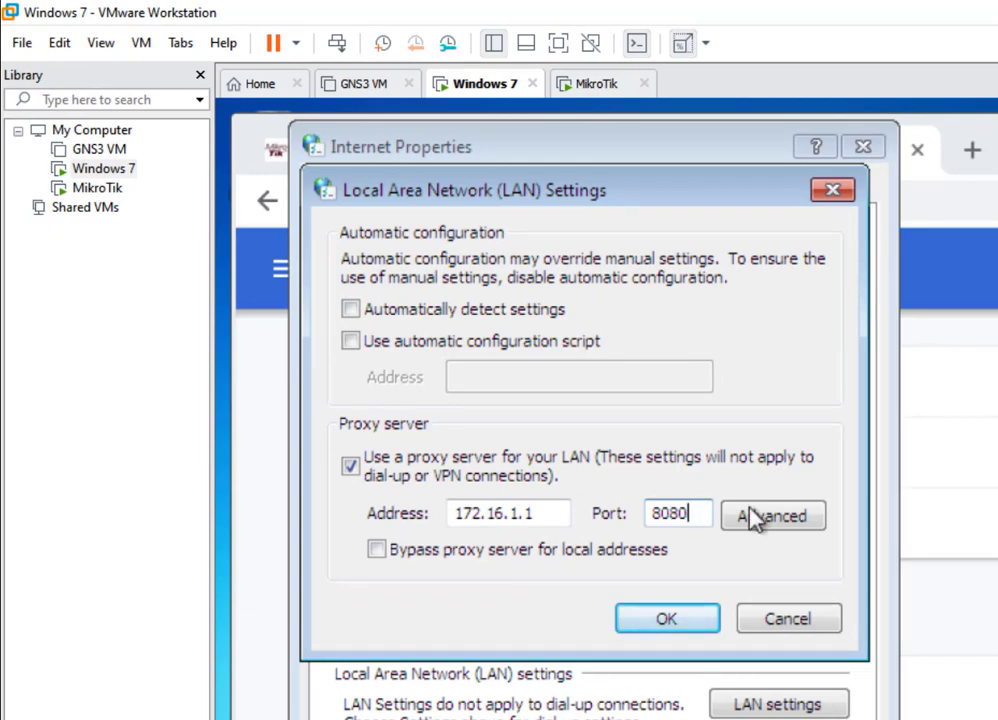
{"action": "left_click", "coordinate": [662, 620]}
{"action": "left_click_drag", "start_coordinate": [535, 511], "coordinate": [388, 516]}
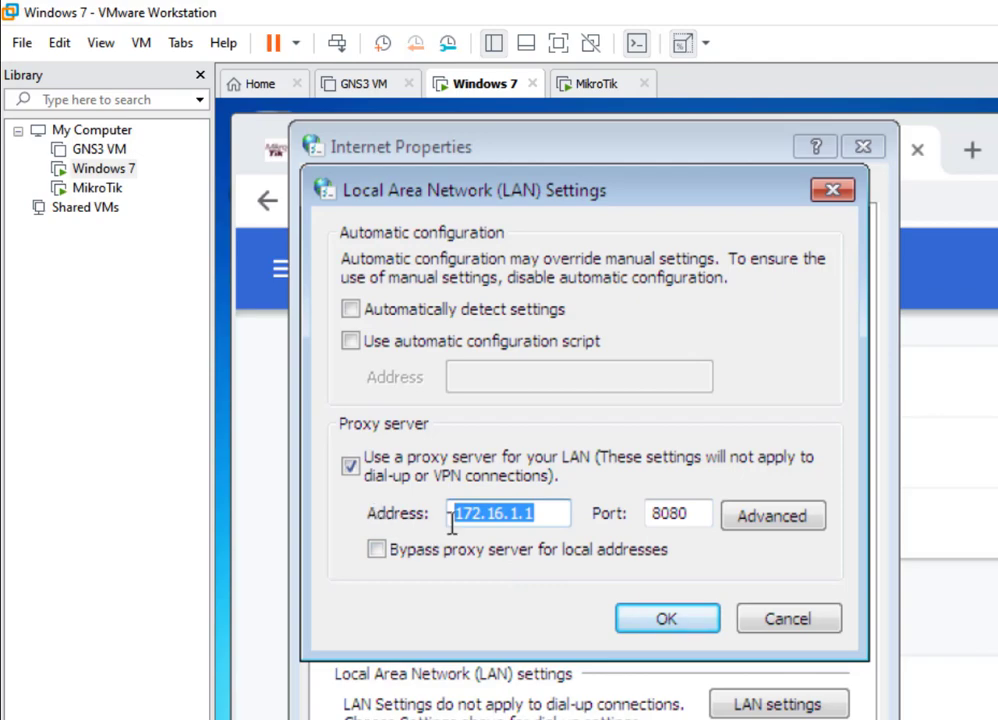
{"action": "left_click", "coordinate": [548, 511]}
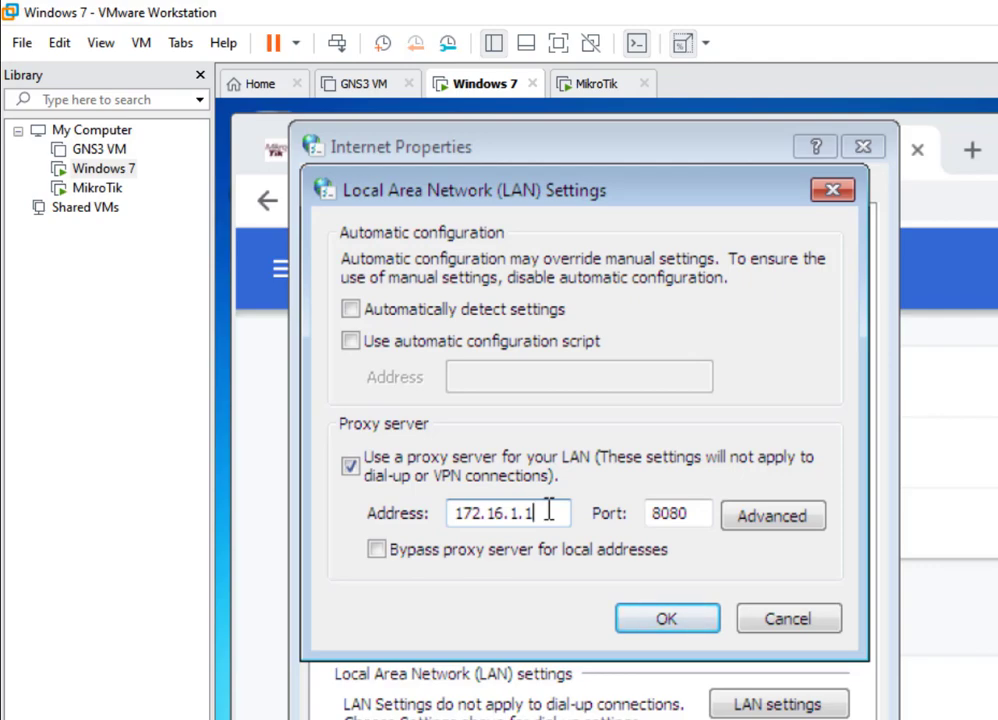
{"action": "left_click", "coordinate": [667, 619]}
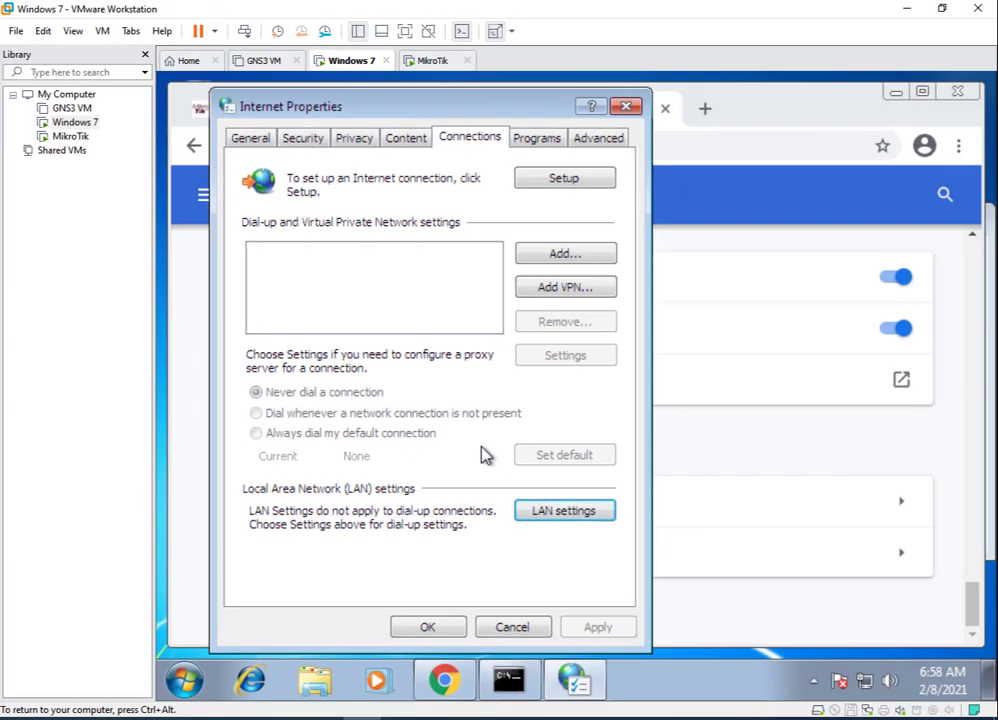
{"action": "left_click", "coordinate": [428, 564]}
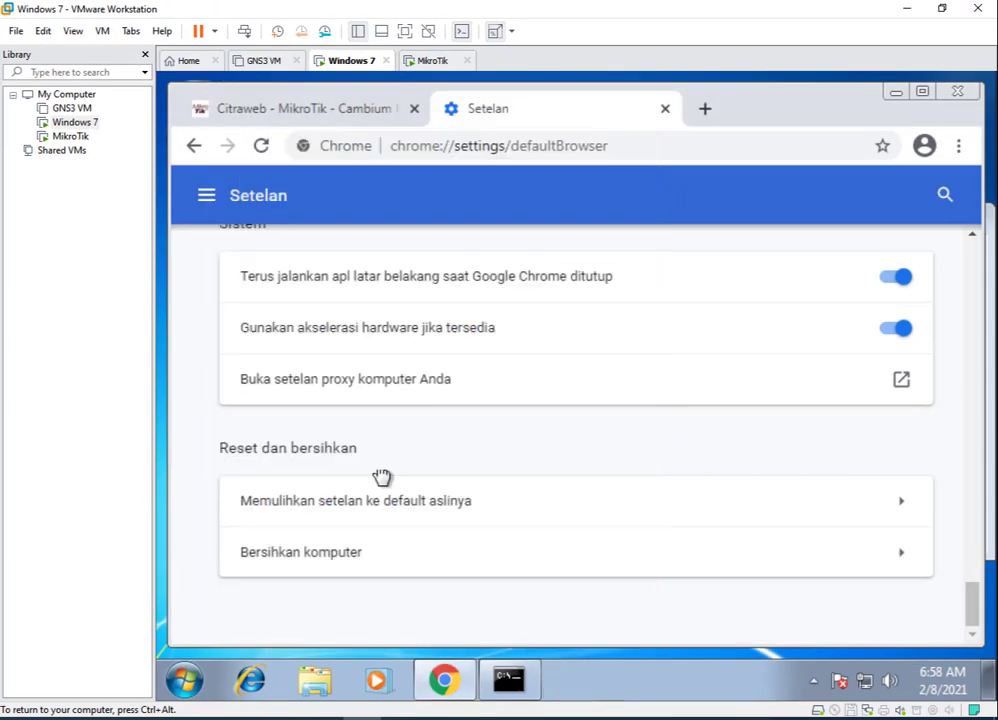
Reload mikrotik.id and open google.com to test them through the new proxy.
{"action": "left_click", "coordinate": [361, 106]}
{"action": "key", "text": "F5"}
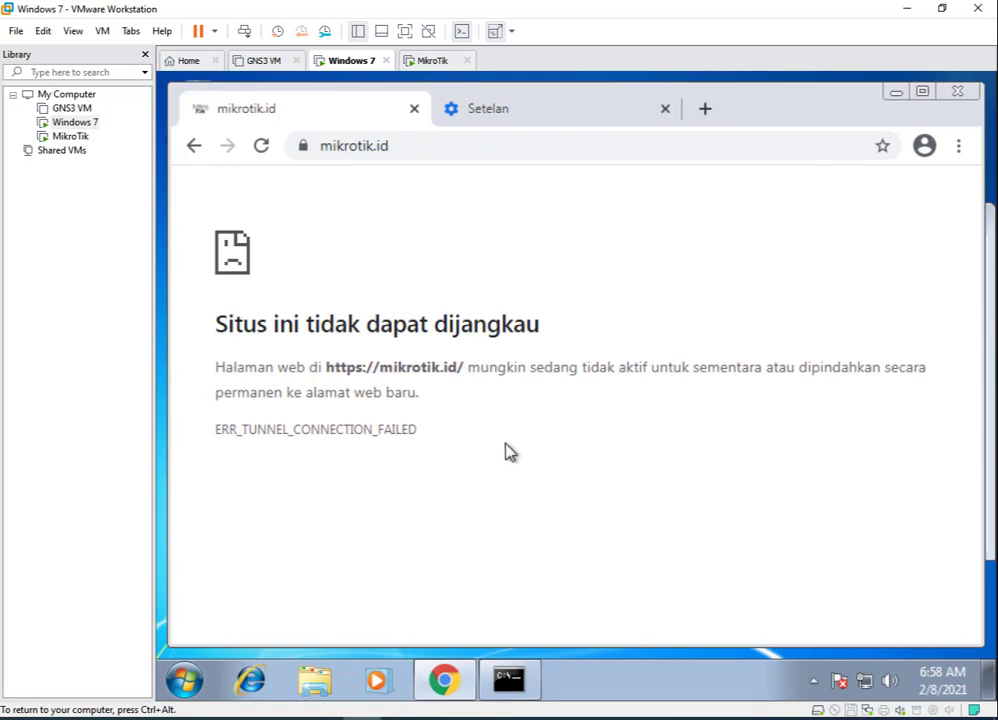
{"action": "left_click", "coordinate": [429, 149]}
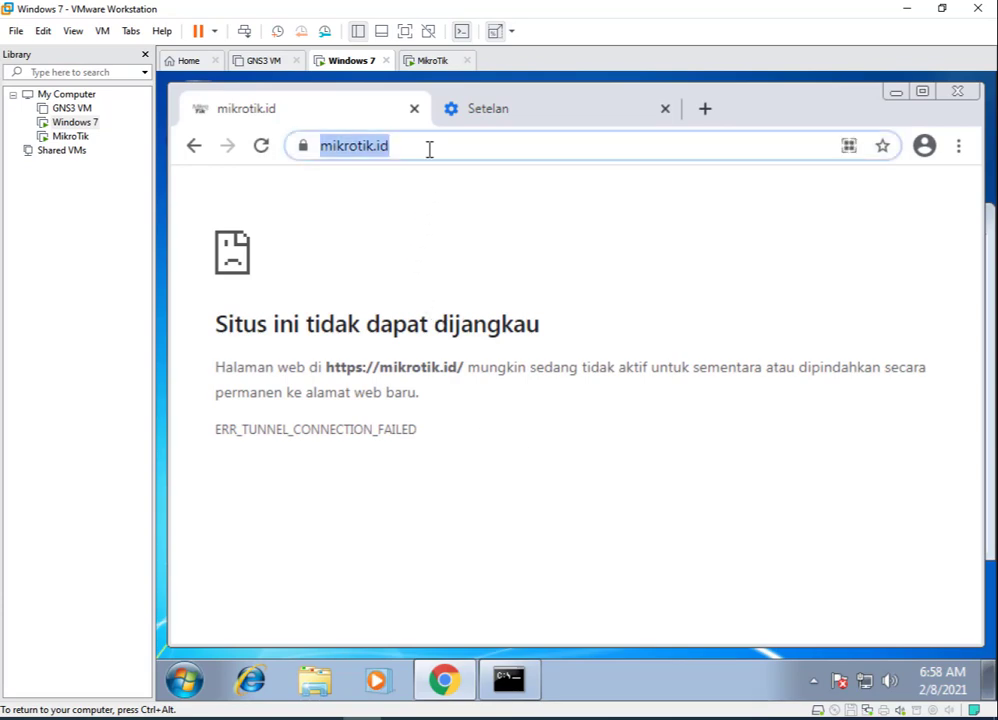
{"action": "type", "text": "goo"}
{"action": "key", "text": "Return"}
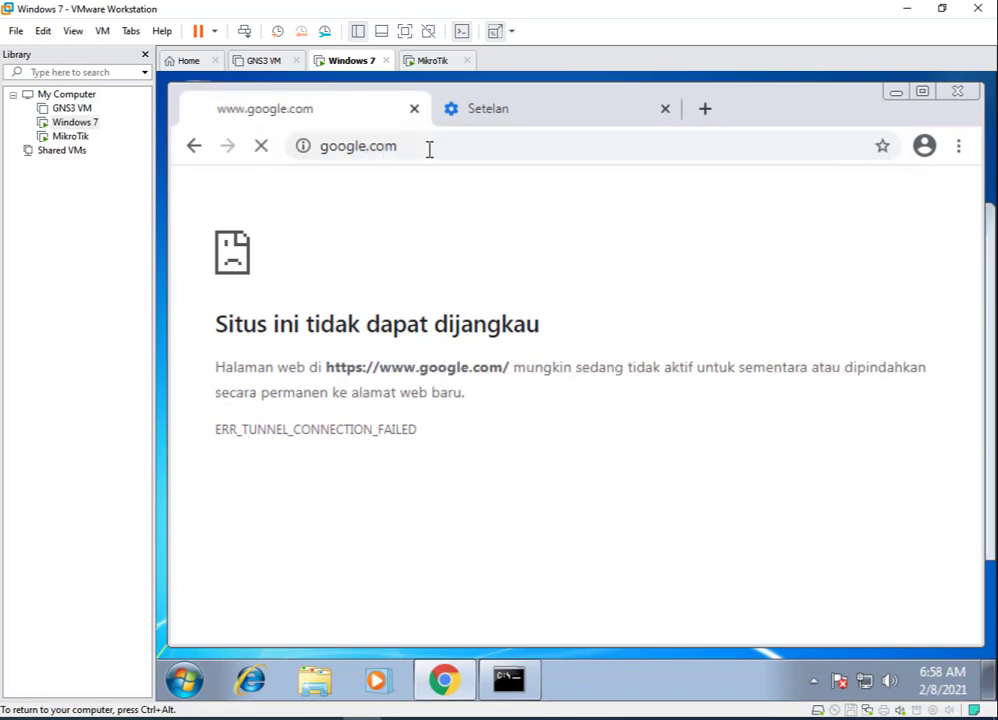
{"action": "left_click", "coordinate": [429, 149]}
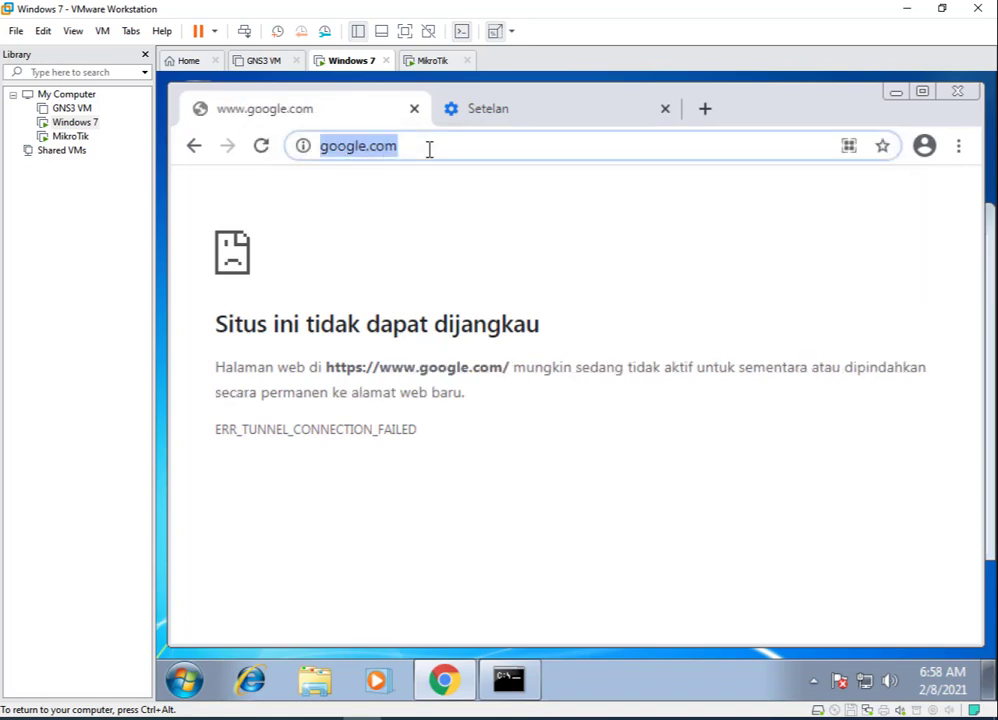
{"action": "type", "text": "detik"}
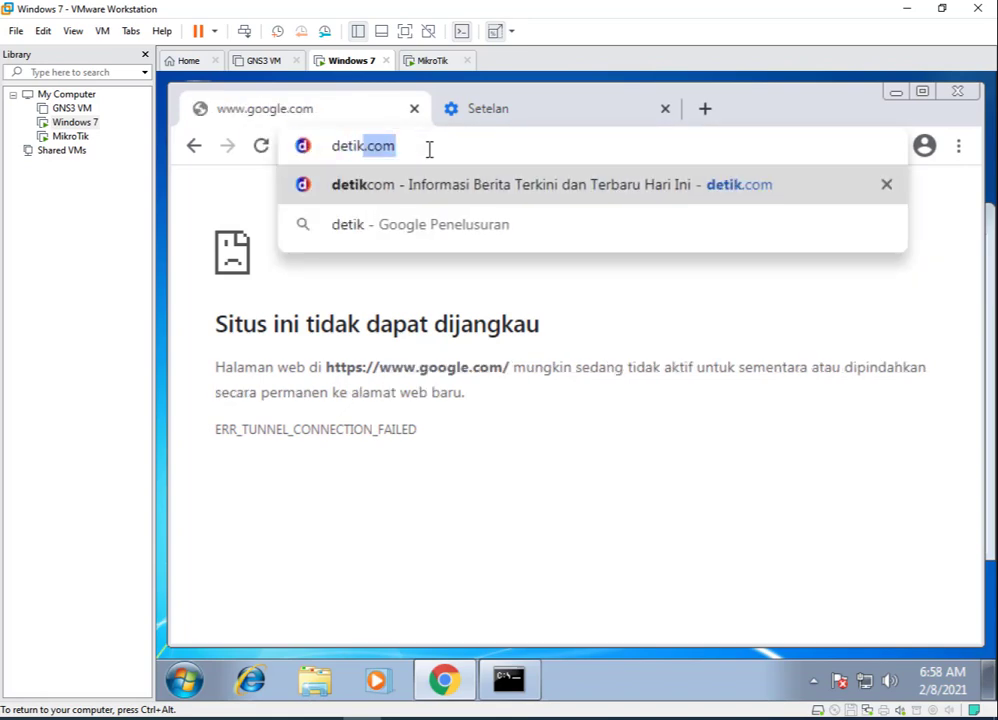
{"action": "key", "text": "Return"}
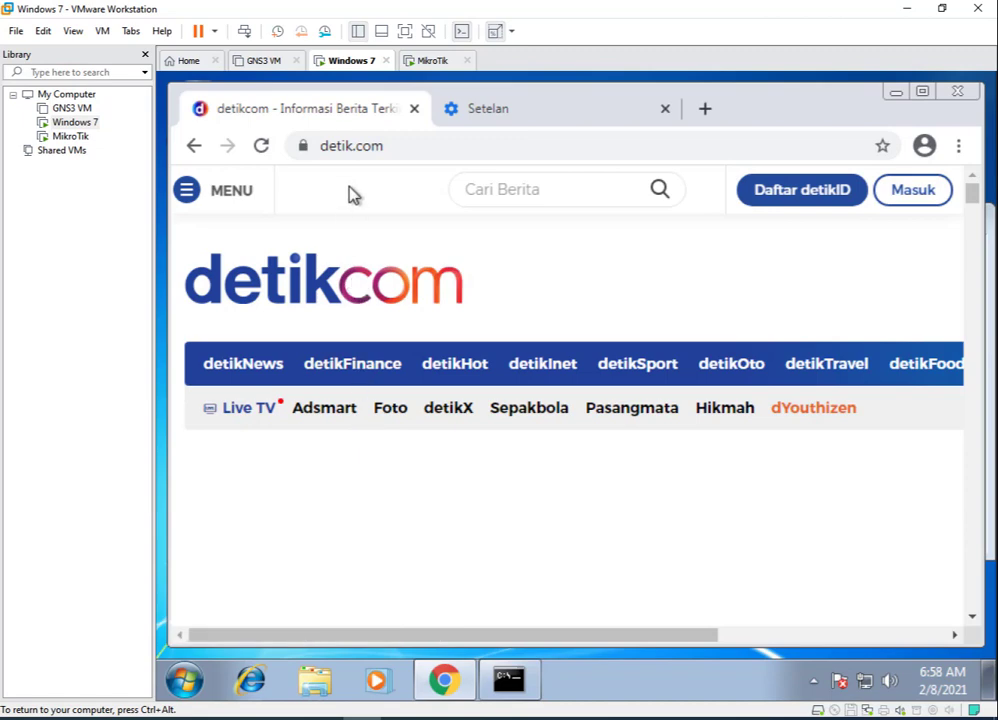
{"action": "left_click", "coordinate": [326, 154]}
{"action": "left_click", "coordinate": [325, 150]}
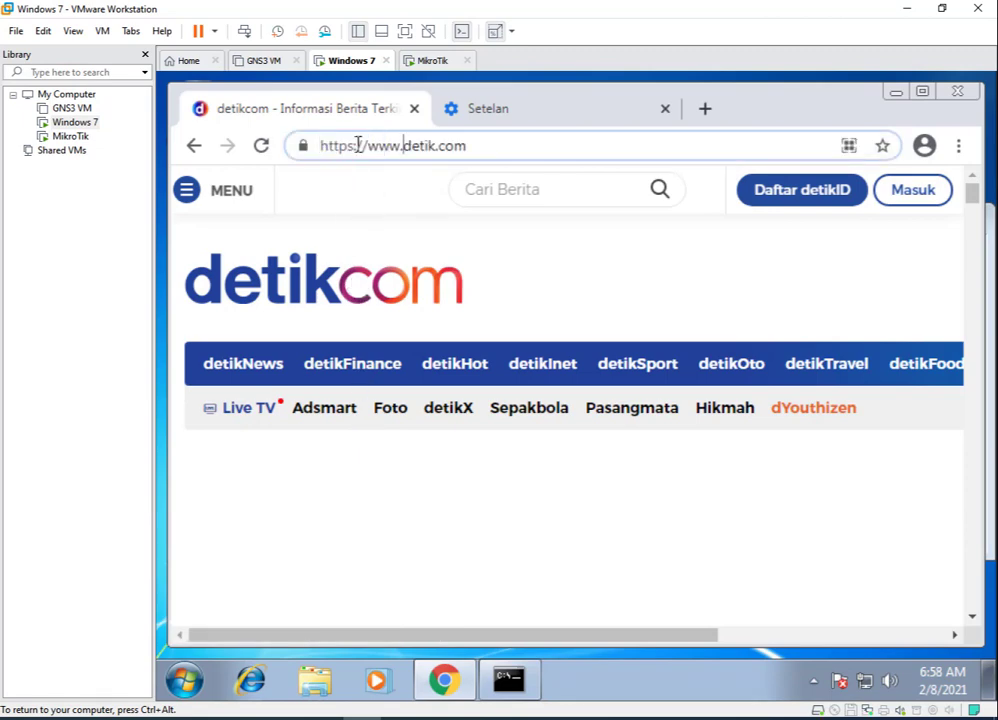
{"action": "key", "text": "BackSpace"}
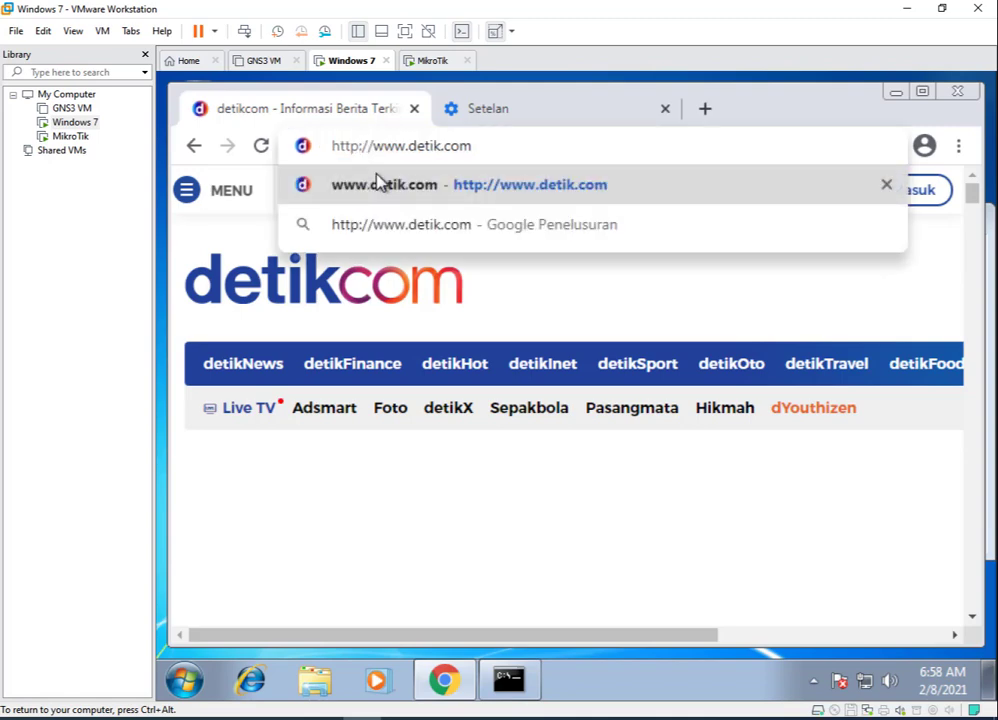
{"action": "key", "text": "Return"}
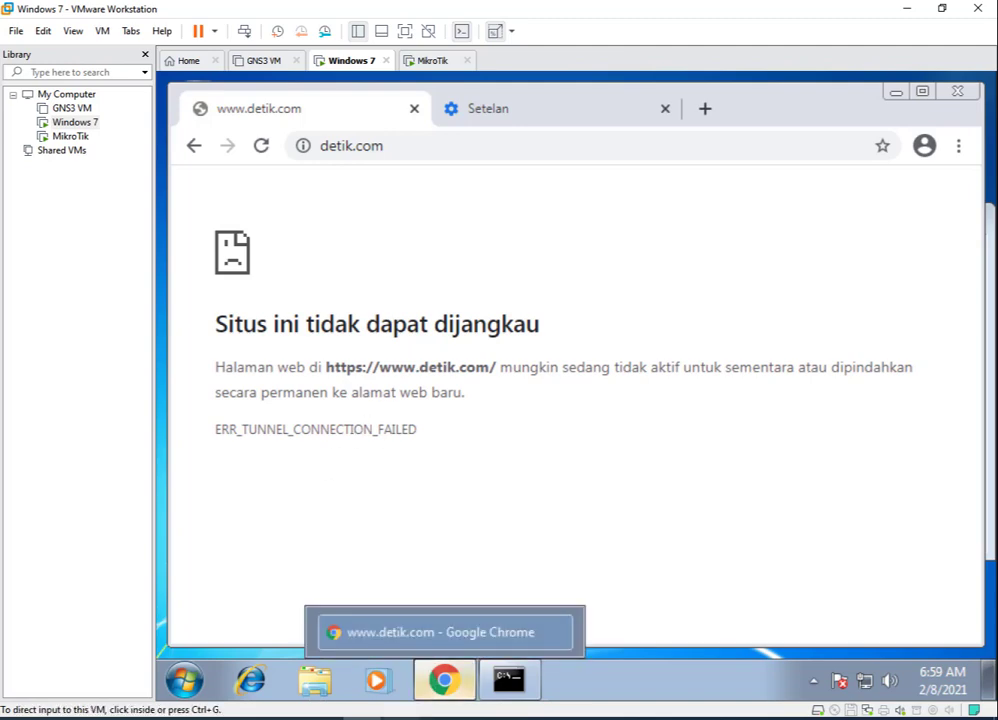
{"action": "left_click", "coordinate": [413, 144]}
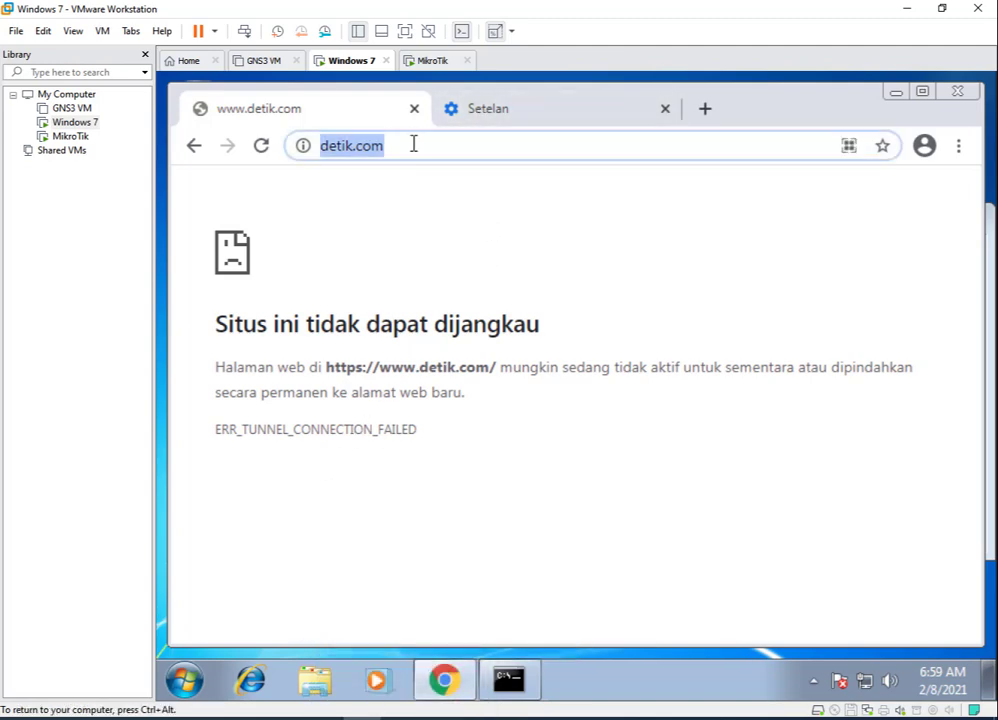
Load the autocompleted youtube.com in Chrome, then bring the WinBox router session forward.
{"action": "type", "text": "yuou"}
{"action": "key", "text": "BackSpace"}
{"action": "key", "text": "BackSpace"}
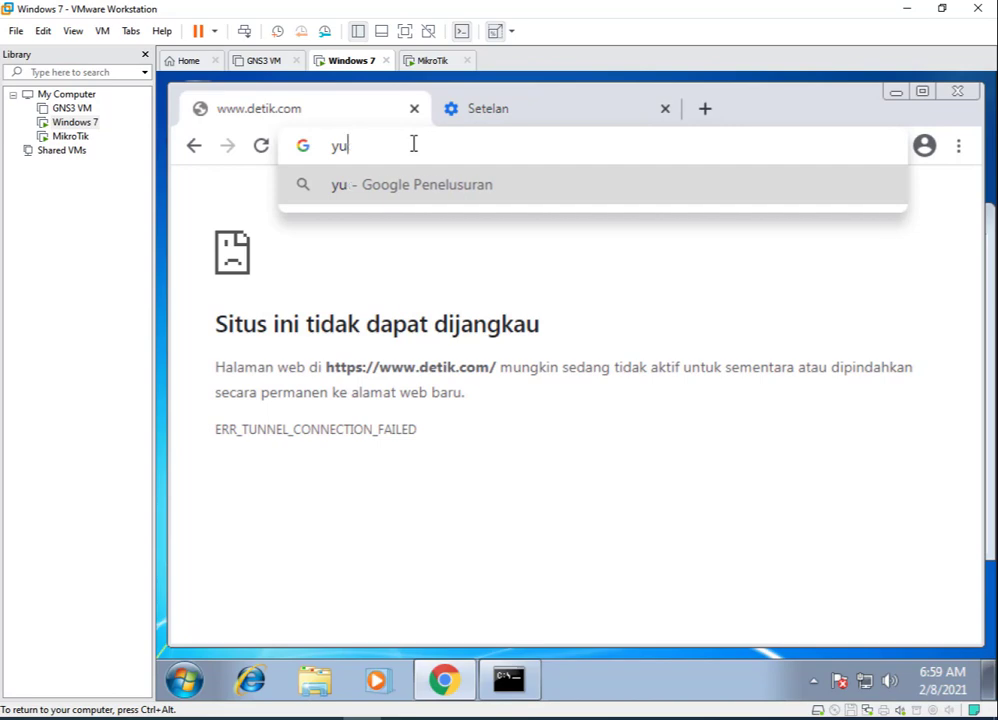
{"action": "type", "text": "utube"}
{"action": "key", "text": "BackSpace"}
{"action": "key", "text": "BackSpace"}
{"action": "key", "text": "BackSpace"}
{"action": "key", "text": "BackSpace"}
{"action": "key", "text": "BackSpace"}
{"action": "key", "text": "BackSpace"}
{"action": "type", "text": "out"}
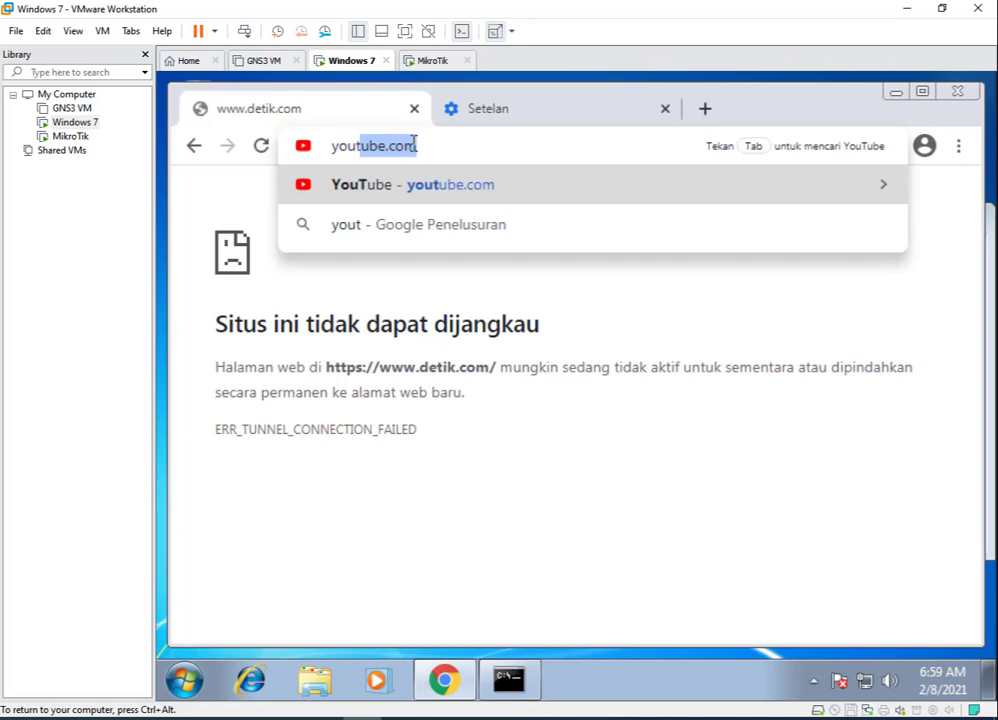
{"action": "key", "text": "Return"}
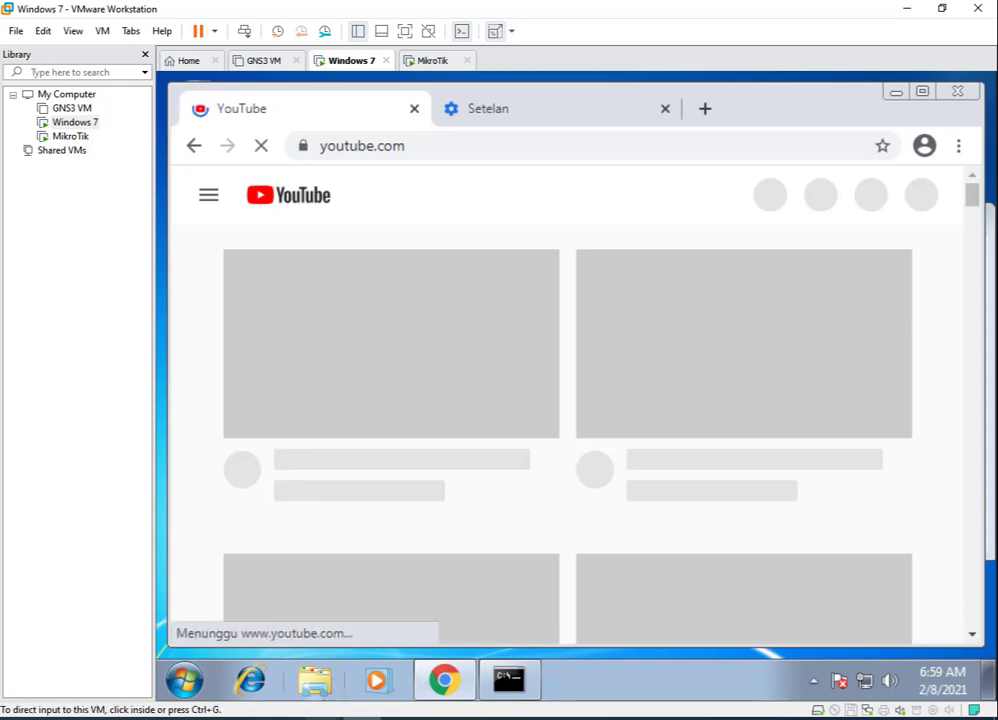
{"action": "mouse_move", "coordinate": [330, 714]}
{"action": "left_click", "coordinate": [352, 676]}
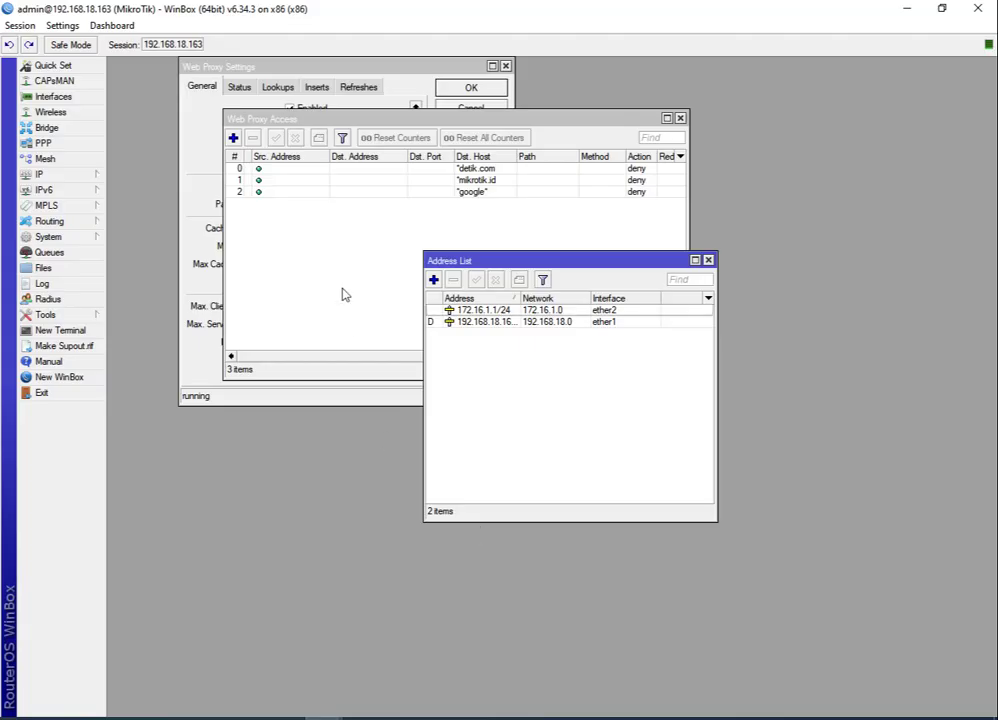
Add a Web Proxy Access rule with Dst. Host youtube.com* and action deny, and save it.
{"action": "left_click", "coordinate": [316, 274]}
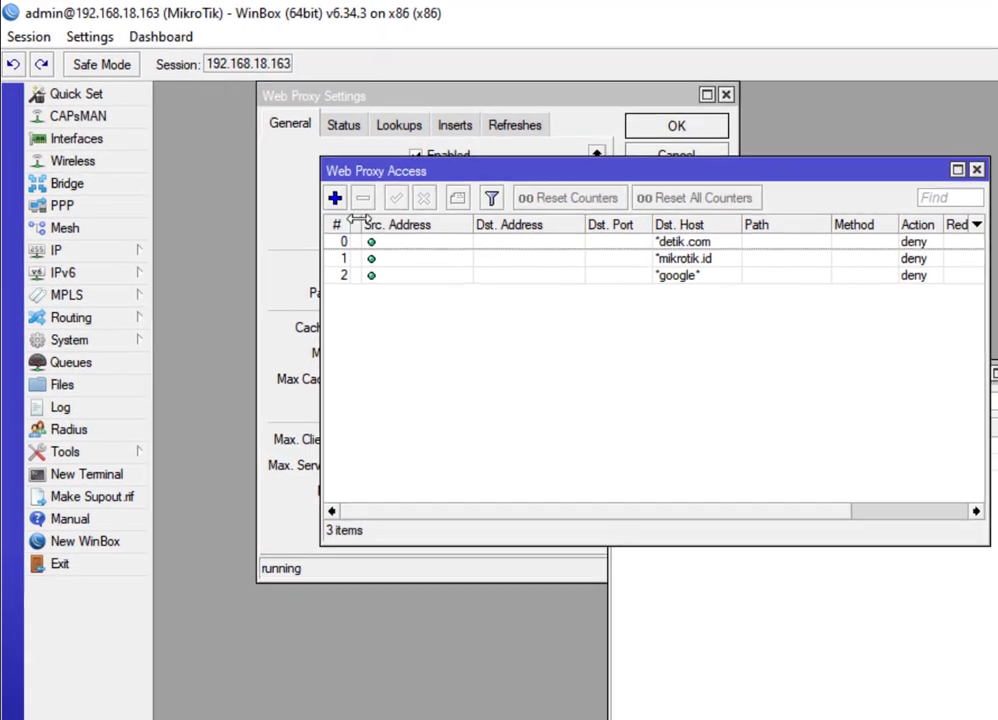
{"action": "left_click", "coordinate": [233, 138]}
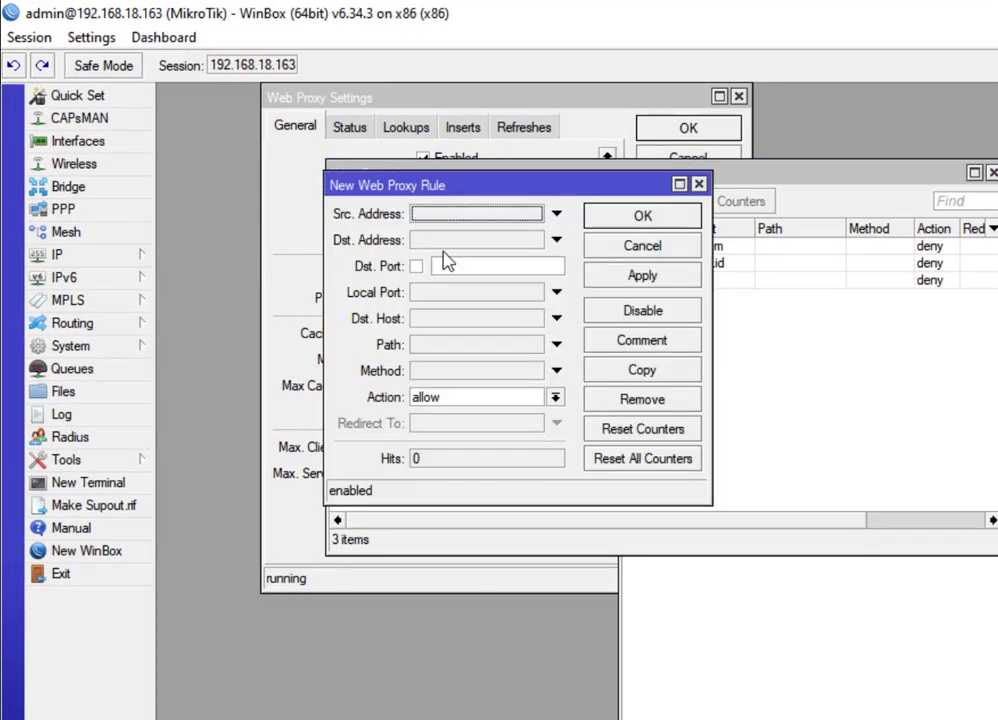
{"action": "left_click", "coordinate": [429, 320]}
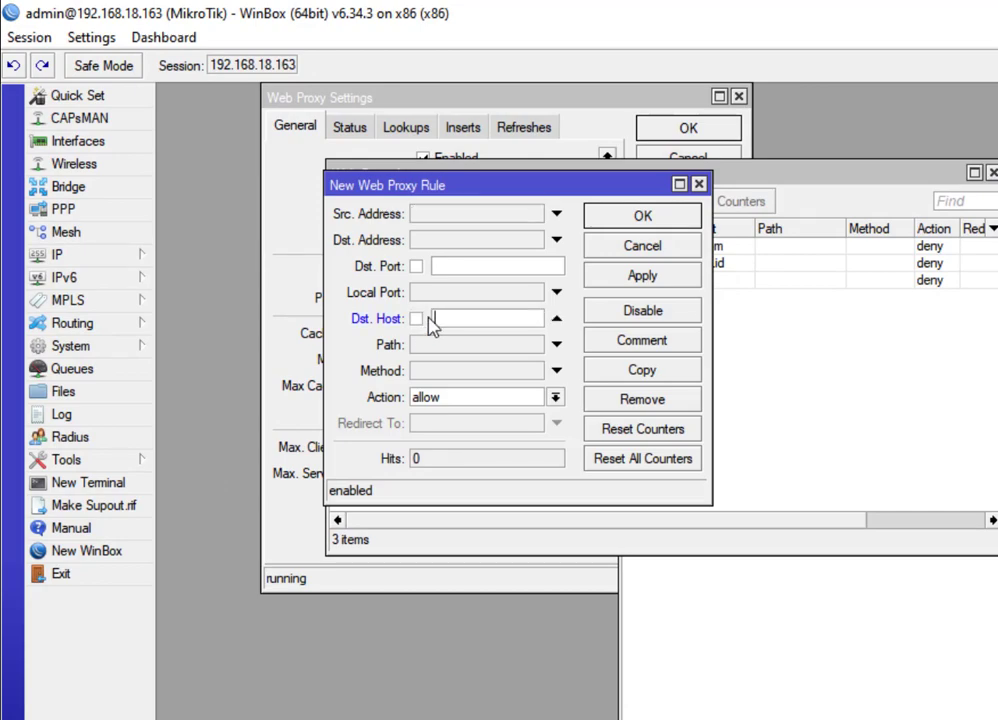
{"action": "type", "text": "youtube"}
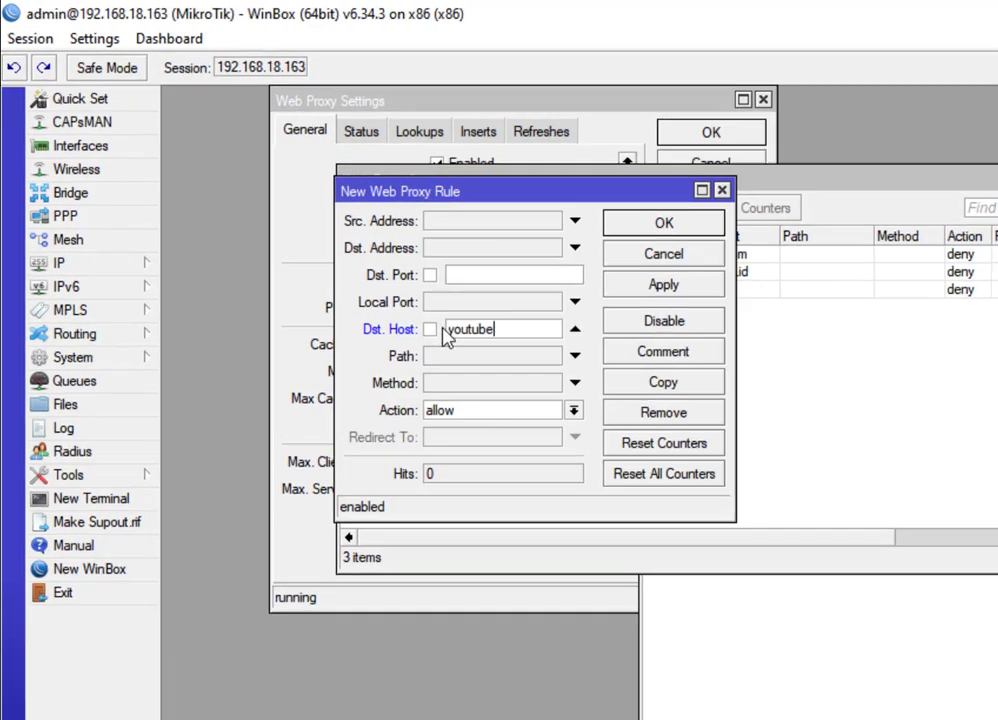
{"action": "type", "text": ".com"}
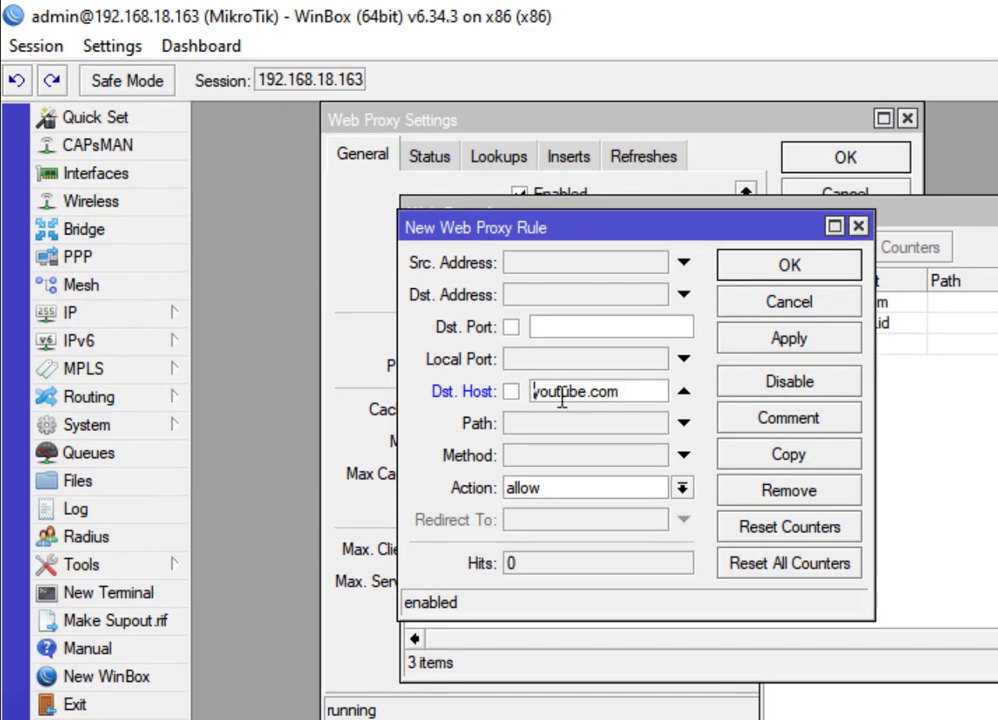
{"action": "type", "text": "*"}
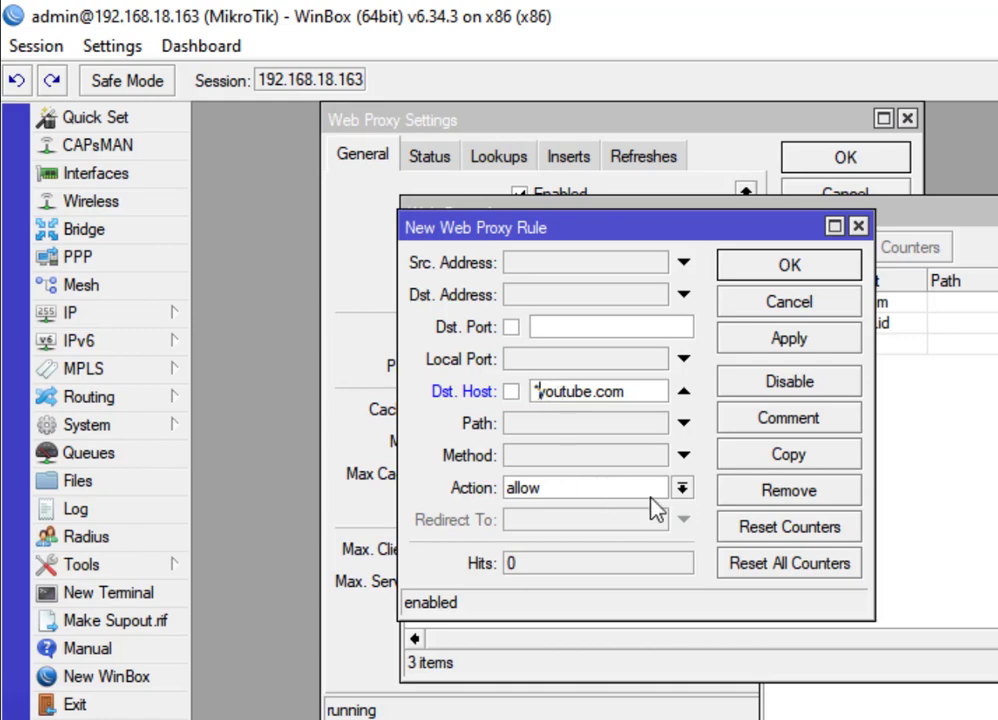
{"action": "left_click", "coordinate": [681, 488]}
{"action": "left_click", "coordinate": [580, 530]}
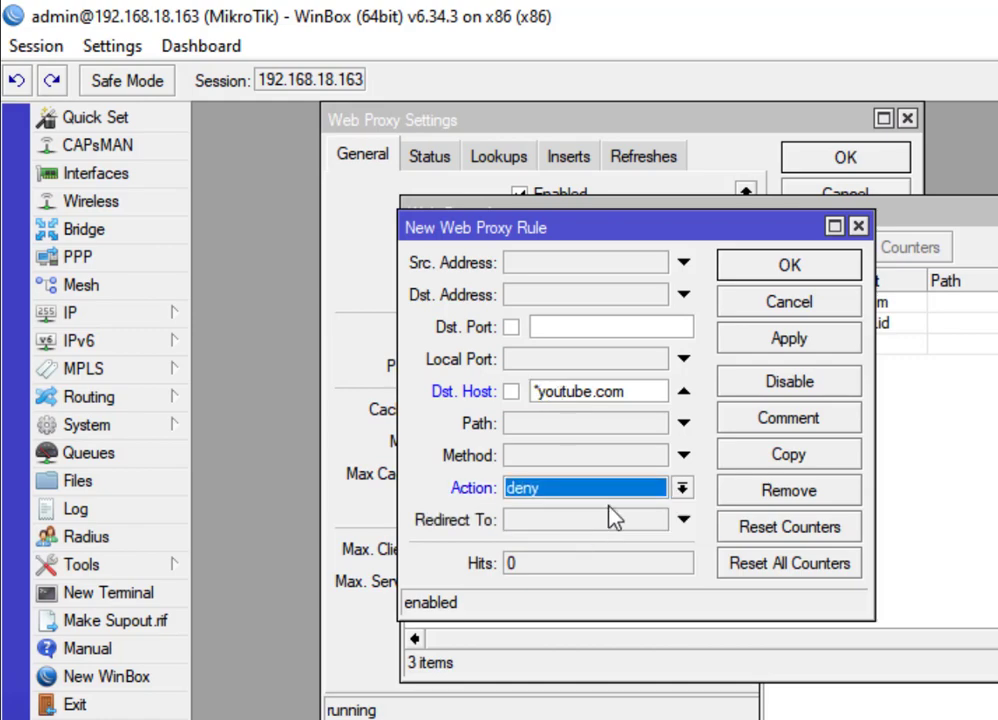
{"action": "left_click", "coordinate": [795, 340]}
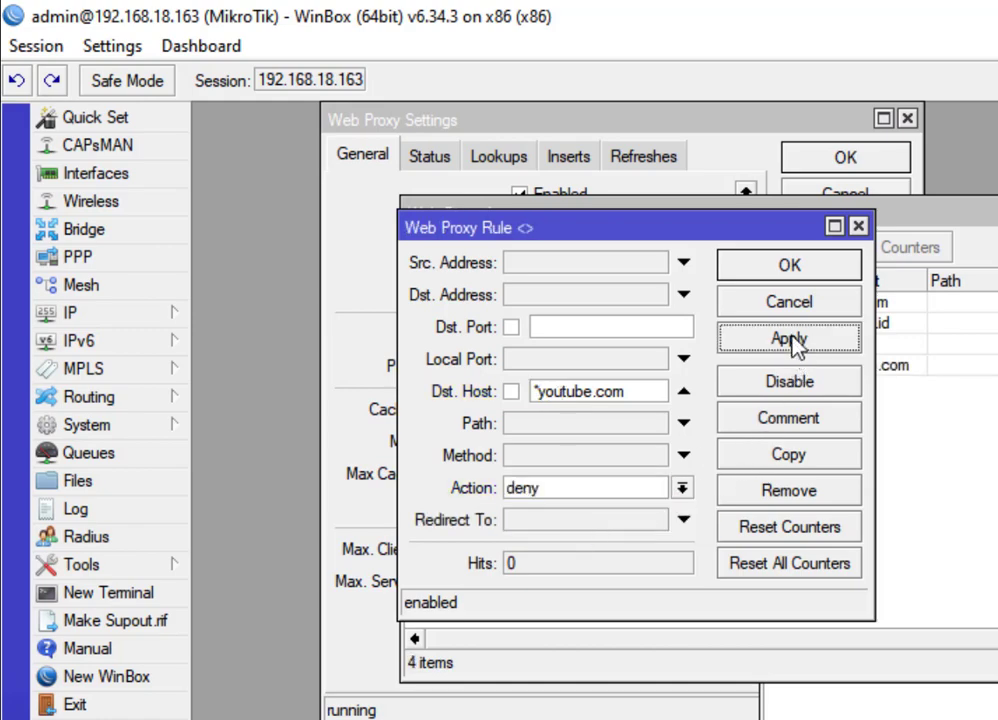
{"action": "left_click", "coordinate": [787, 270]}
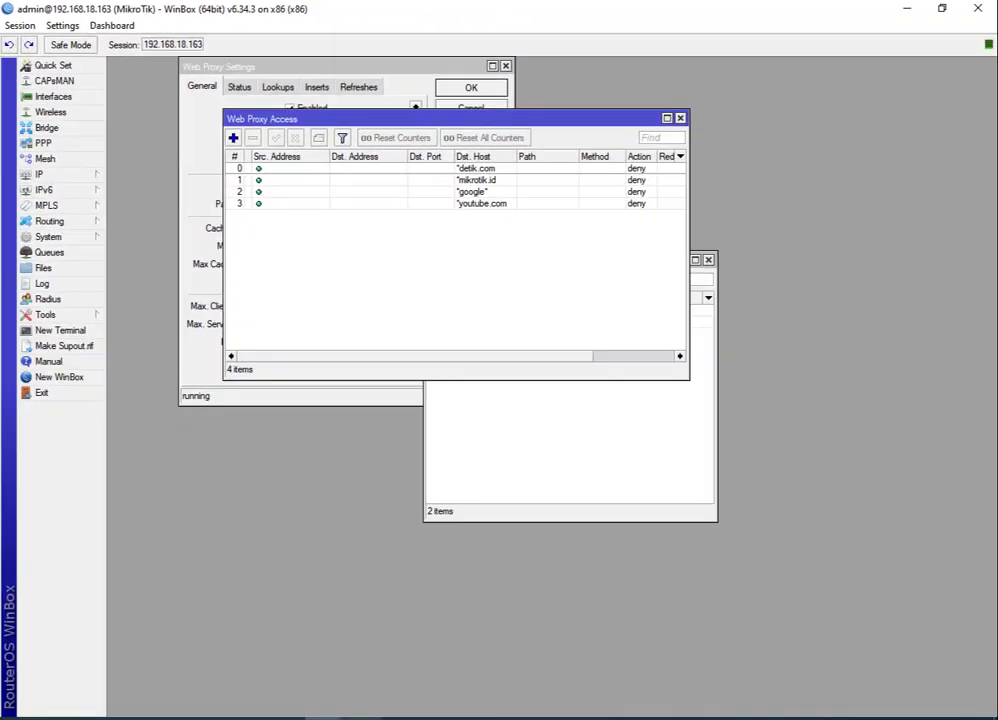
Back in Chrome, load YouTube over plain http instead of https.
{"action": "left_click", "coordinate": [360, 717]}
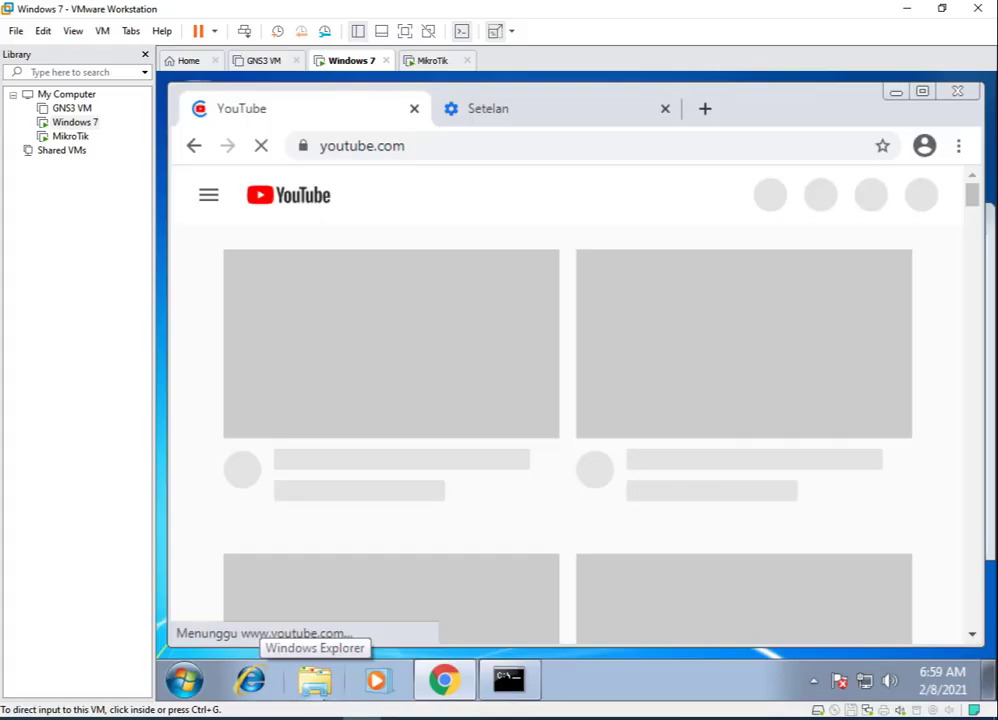
{"action": "left_click", "coordinate": [437, 140]}
{"action": "key", "text": "Return"}
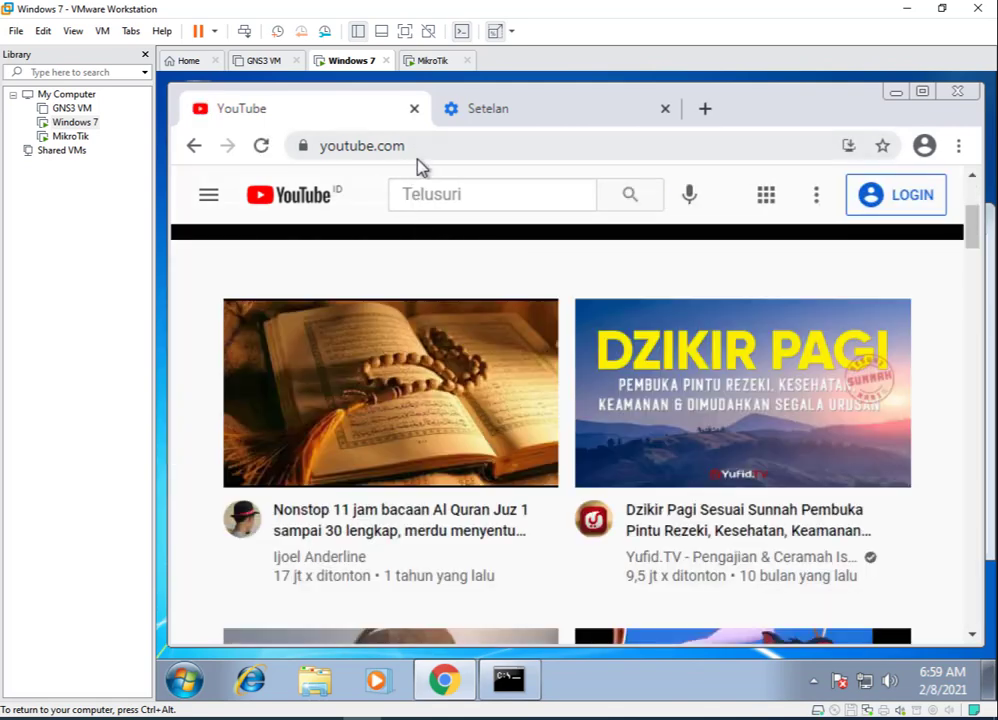
{"action": "left_click", "coordinate": [422, 148]}
{"action": "key", "text": "End"}
{"action": "left_click", "coordinate": [356, 146]}
{"action": "key", "text": "BackSpace"}
{"action": "key", "text": "Return"}
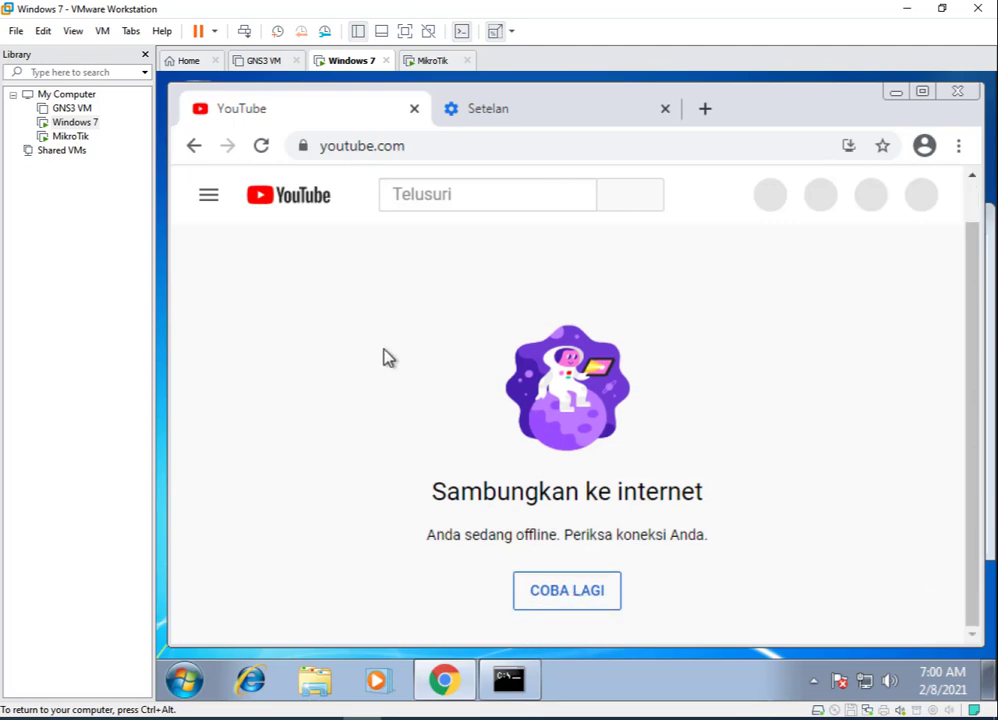
Reload youtube.com until the offline page appears, then switch to the Setelan tab.
{"action": "scroll", "coordinate": [630, 461], "scroll_direction": "up", "scroll_amount": 1}
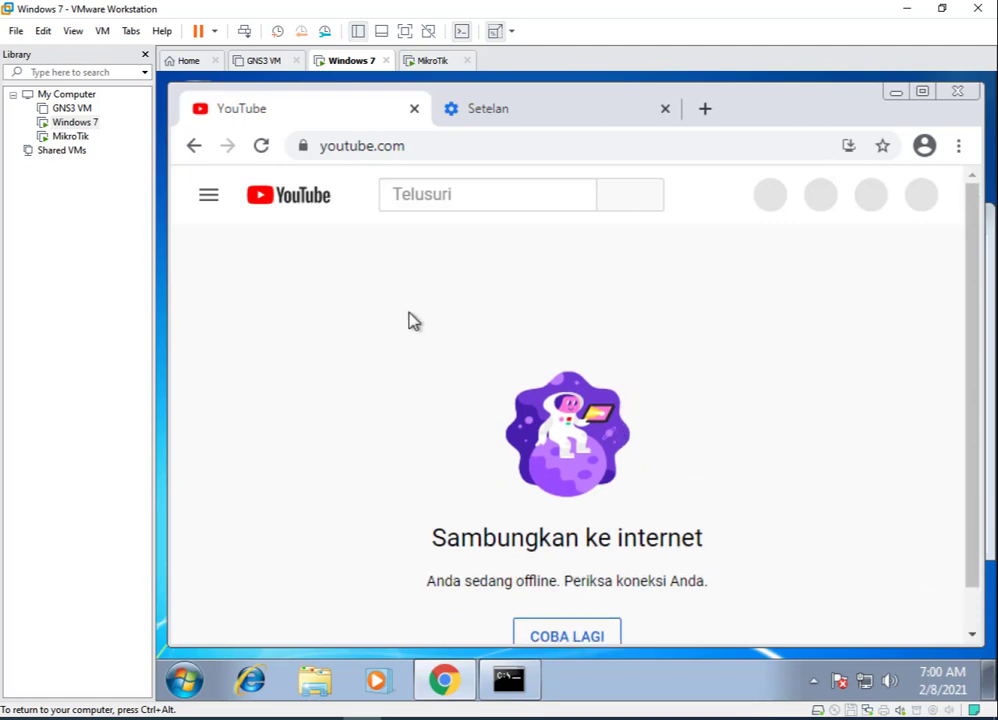
{"action": "scroll", "coordinate": [530, 290], "scroll_direction": "down", "scroll_amount": 1}
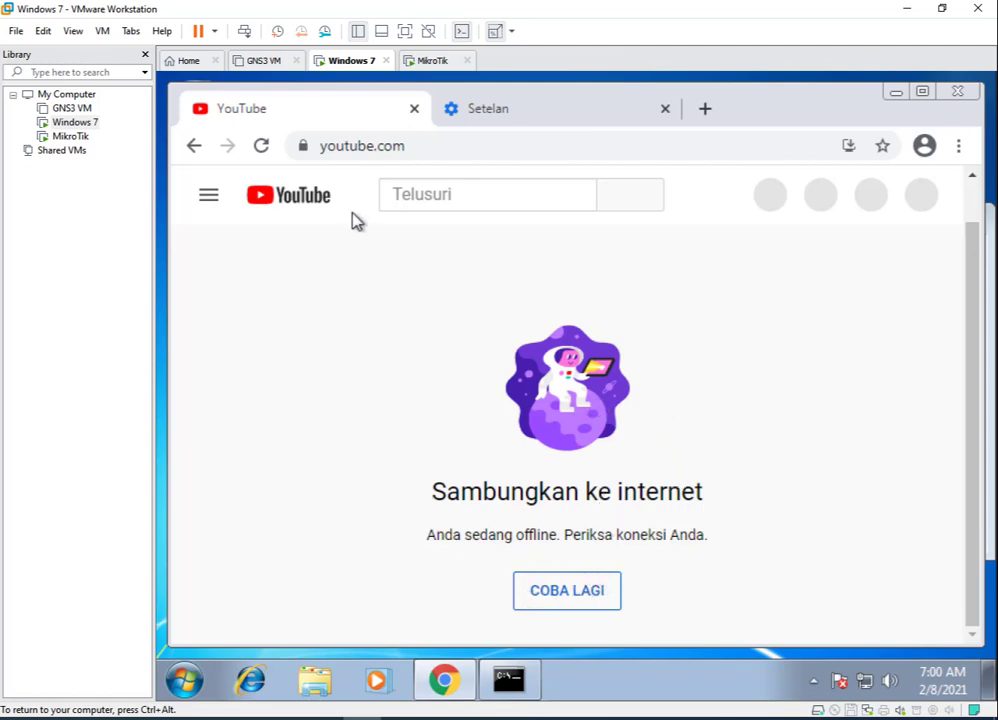
{"action": "left_click", "coordinate": [416, 147]}
{"action": "key", "text": "Return"}
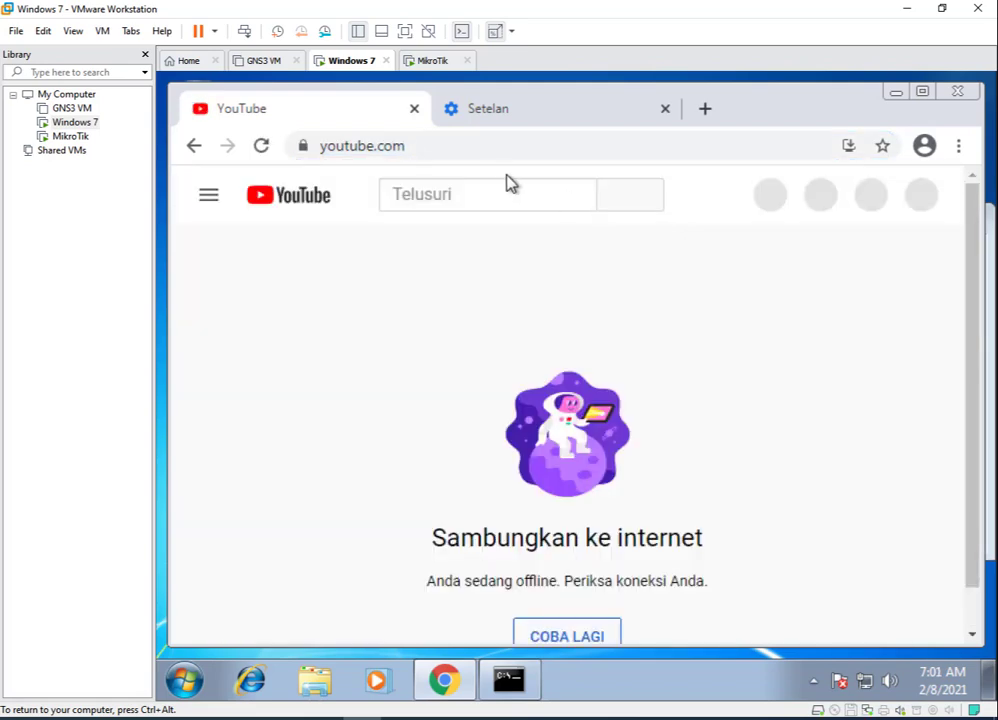
{"action": "left_click", "coordinate": [514, 112]}
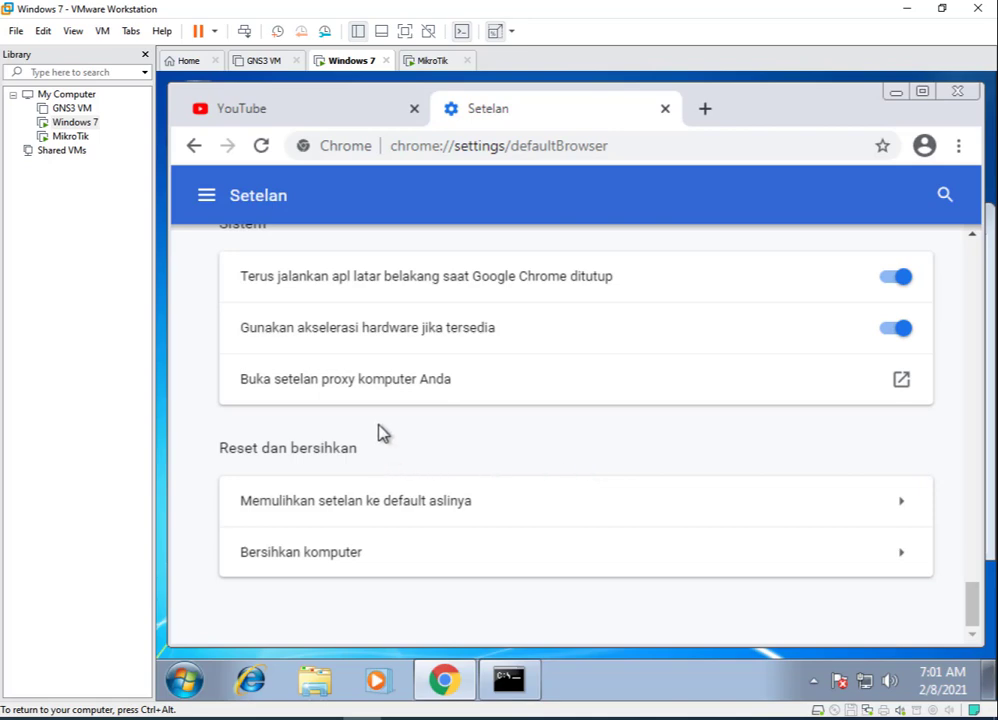
Open the computer's proxy and LAN settings, then close both without changes.
{"action": "left_click", "coordinate": [365, 398]}
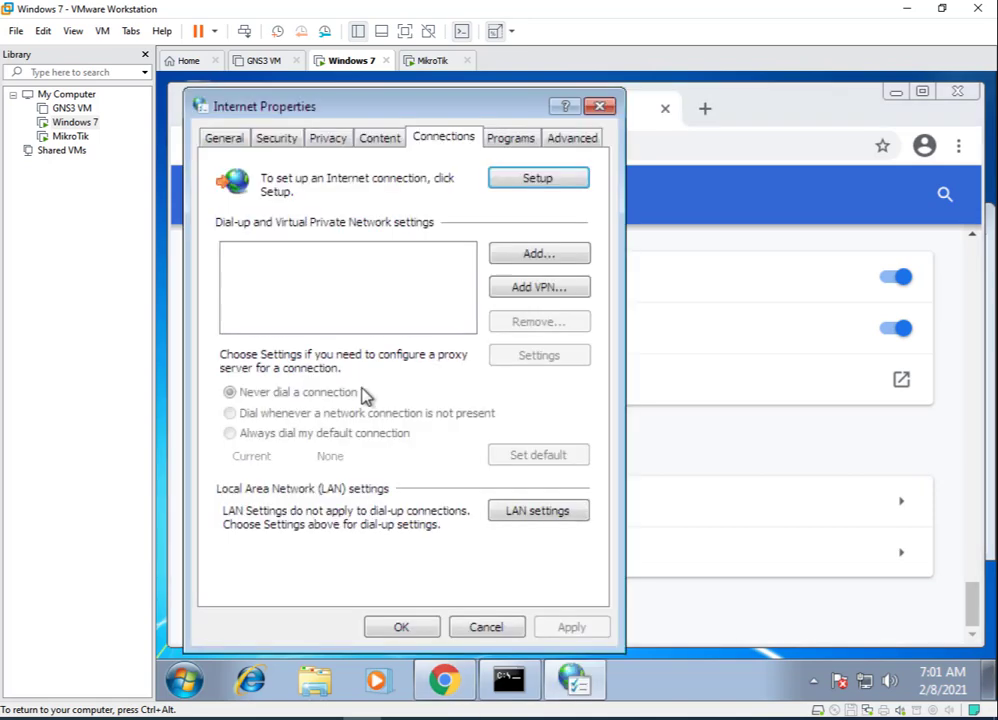
{"action": "left_click", "coordinate": [511, 515]}
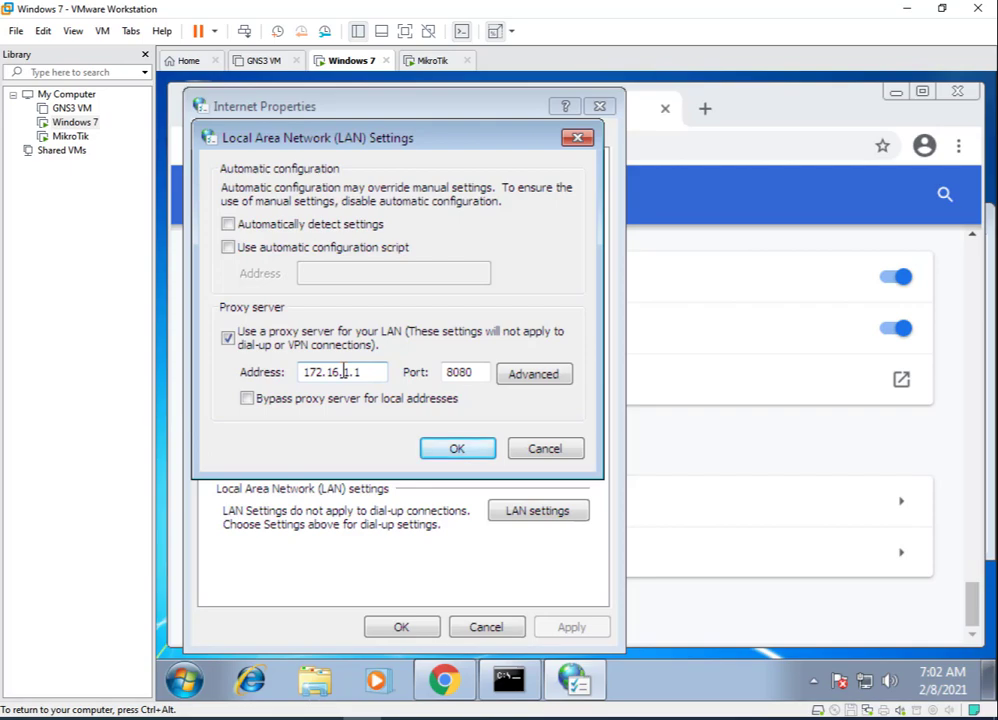
{"action": "left_click", "coordinate": [548, 450]}
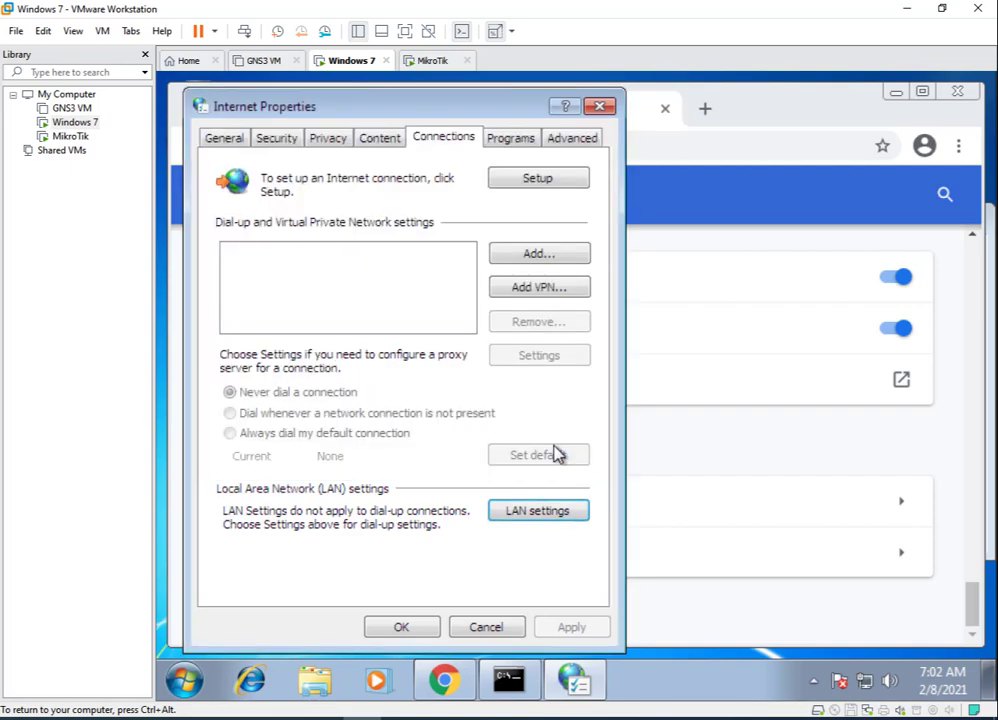
{"action": "left_click", "coordinate": [445, 627]}
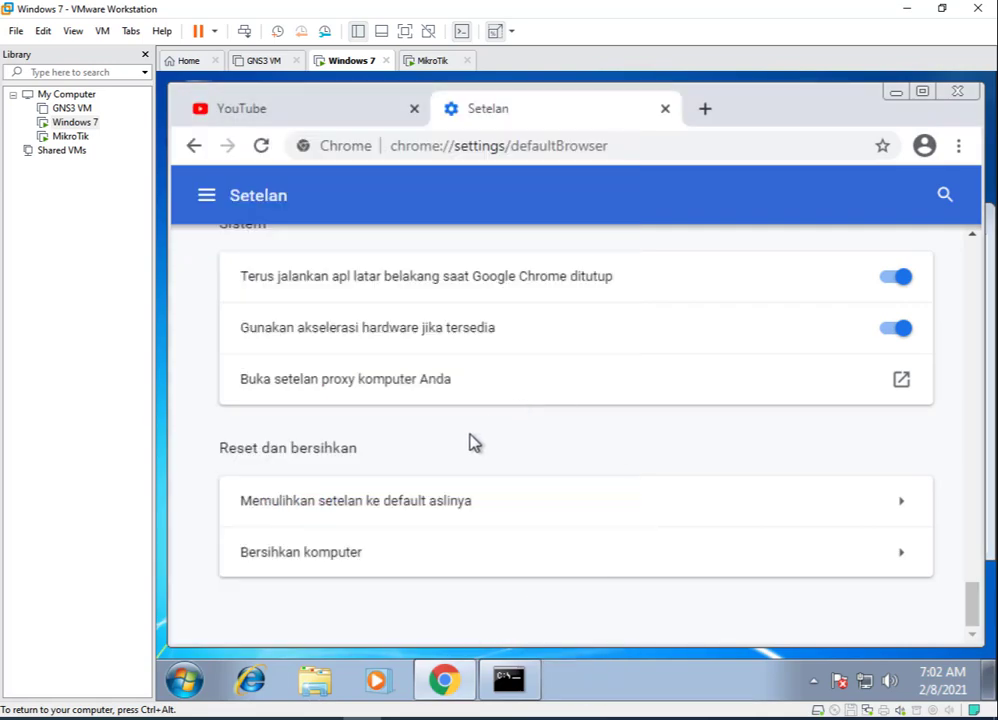
Untick 'Use a proxy server for your LAN' and confirm both dialogs.
{"action": "left_click", "coordinate": [379, 388]}
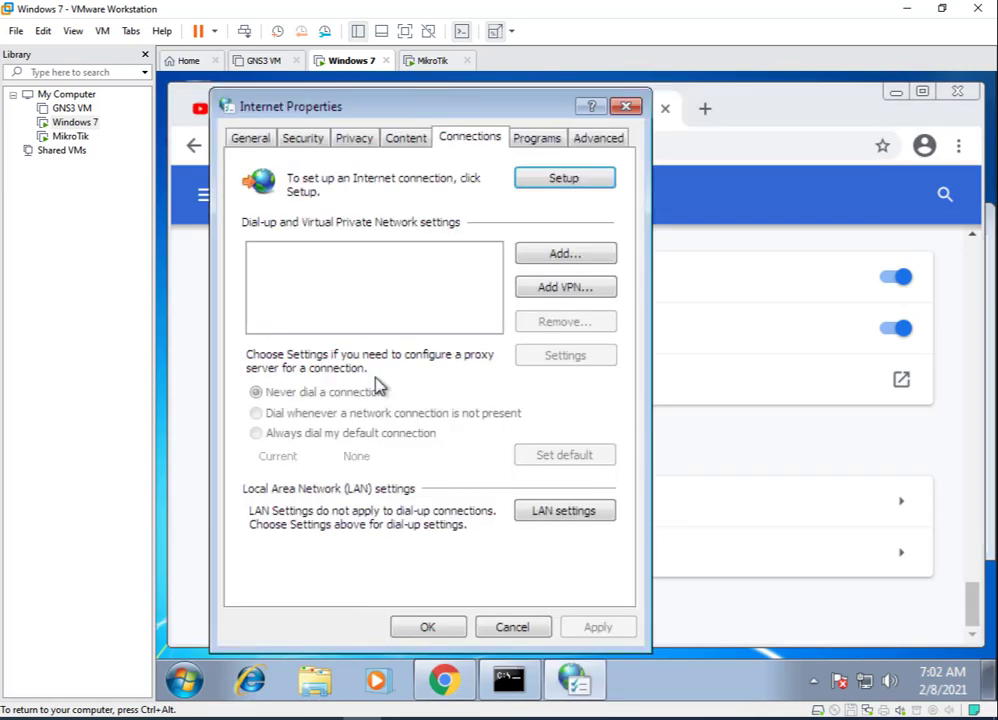
{"action": "left_click", "coordinate": [566, 511]}
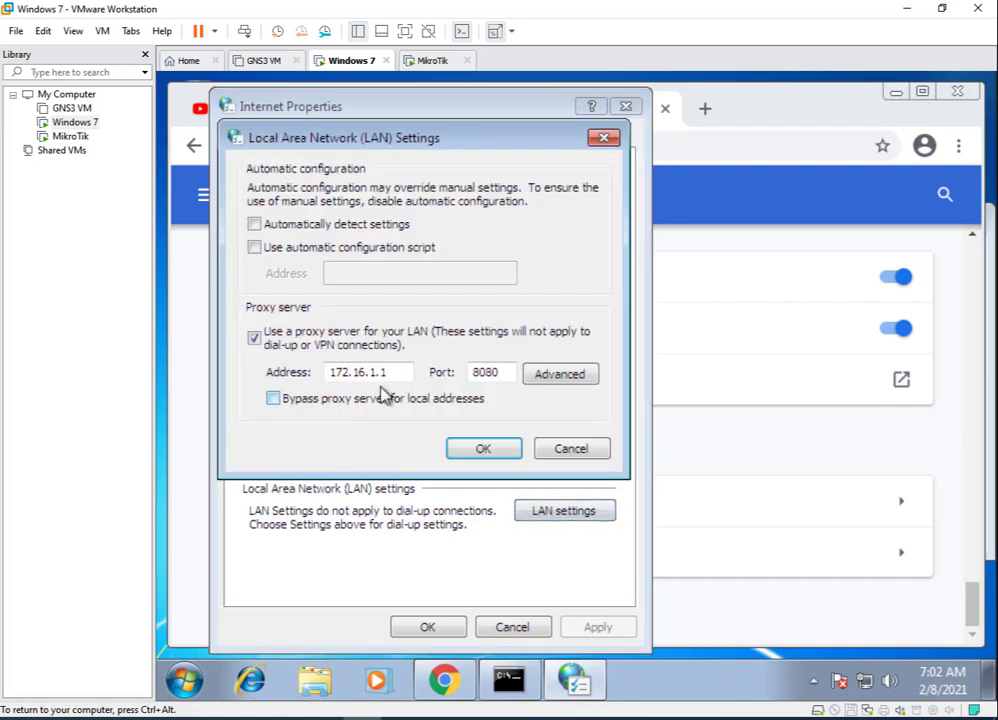
{"action": "left_click", "coordinate": [254, 339]}
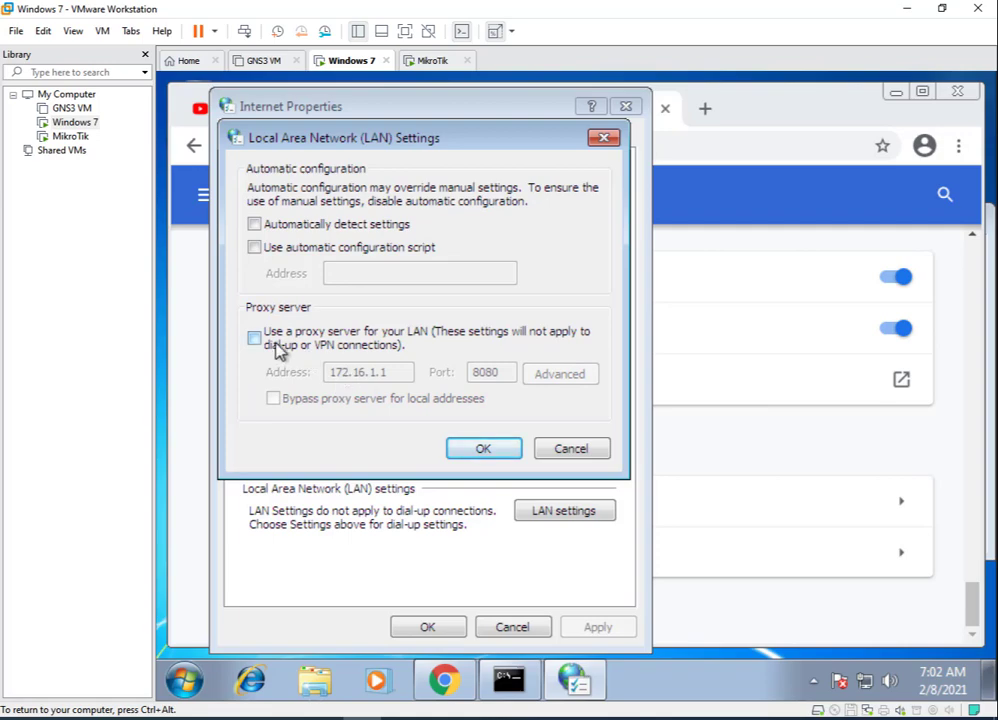
{"action": "left_click", "coordinate": [498, 452]}
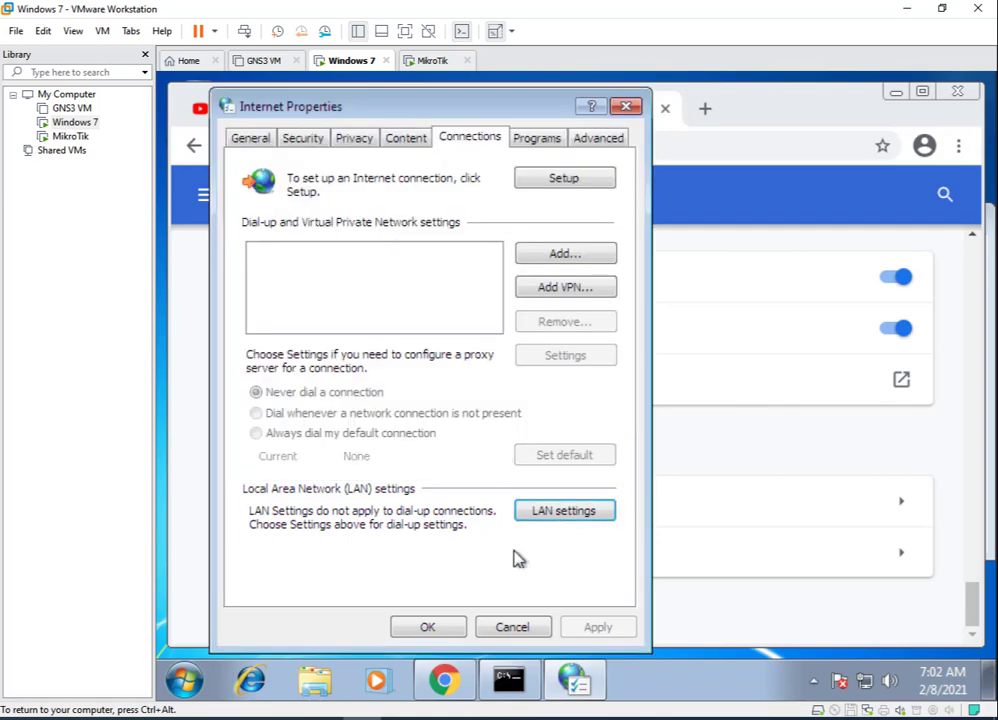
{"action": "left_click", "coordinate": [452, 630]}
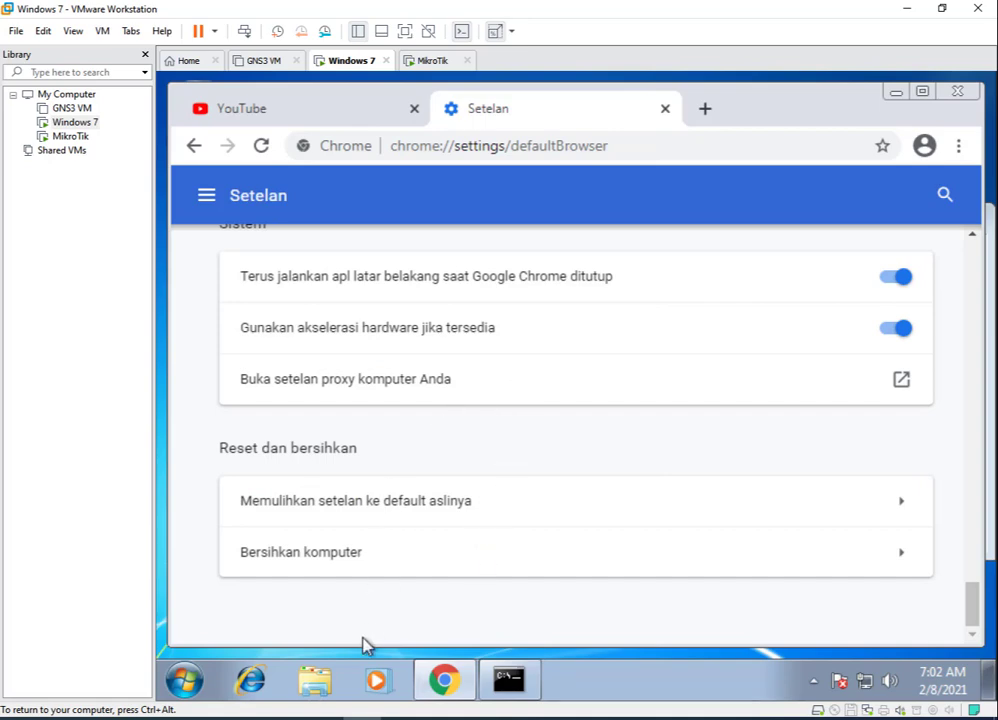
In WinBox, close the Web Proxy Access, Address List and Web Proxy Settings windows.
{"action": "mouse_move", "coordinate": [315, 680]}
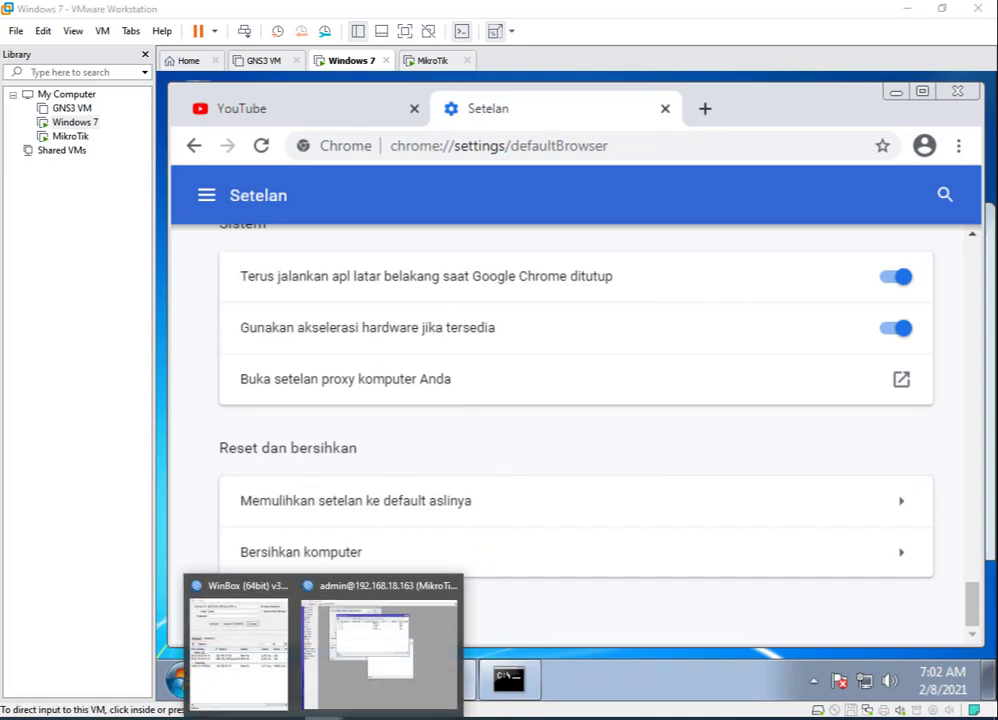
{"action": "left_click", "coordinate": [350, 686]}
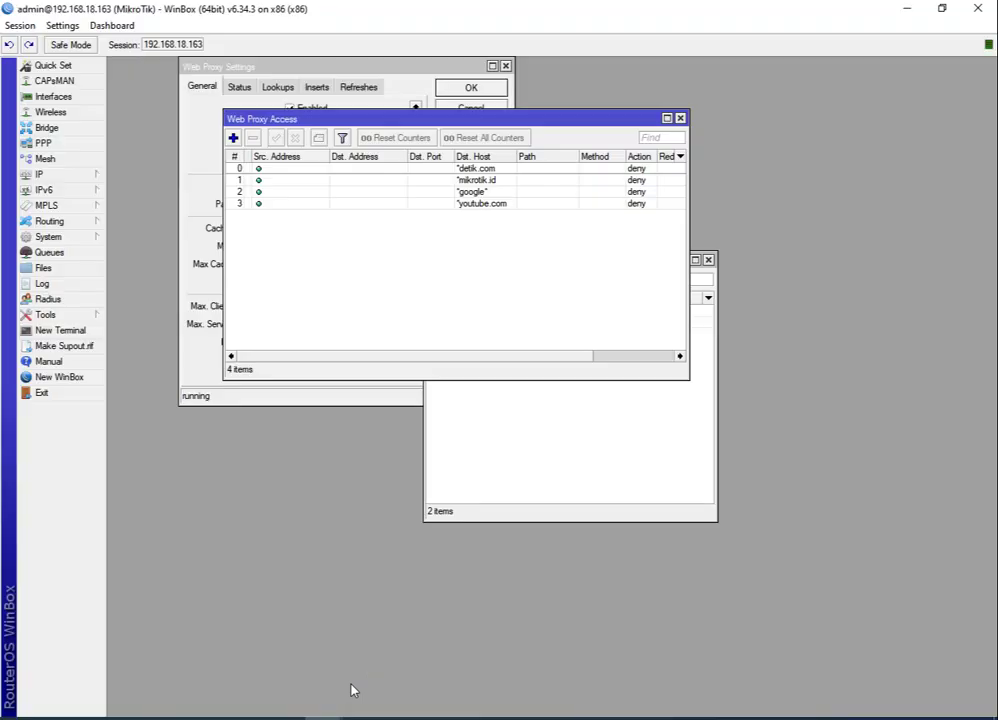
{"action": "left_click", "coordinate": [680, 118]}
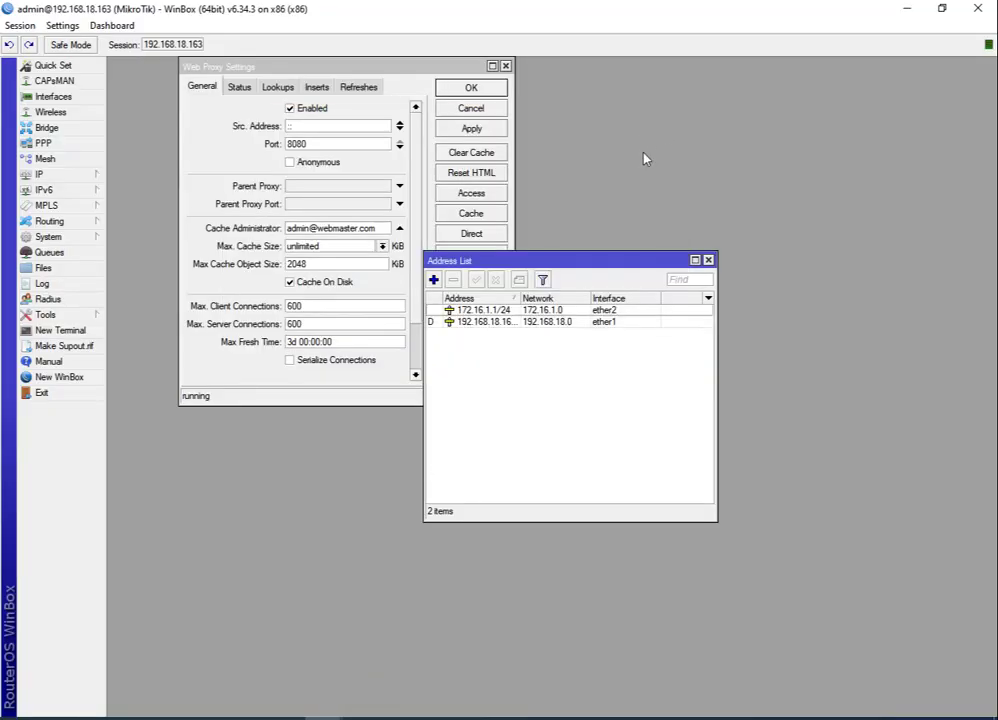
{"action": "left_click", "coordinate": [708, 260]}
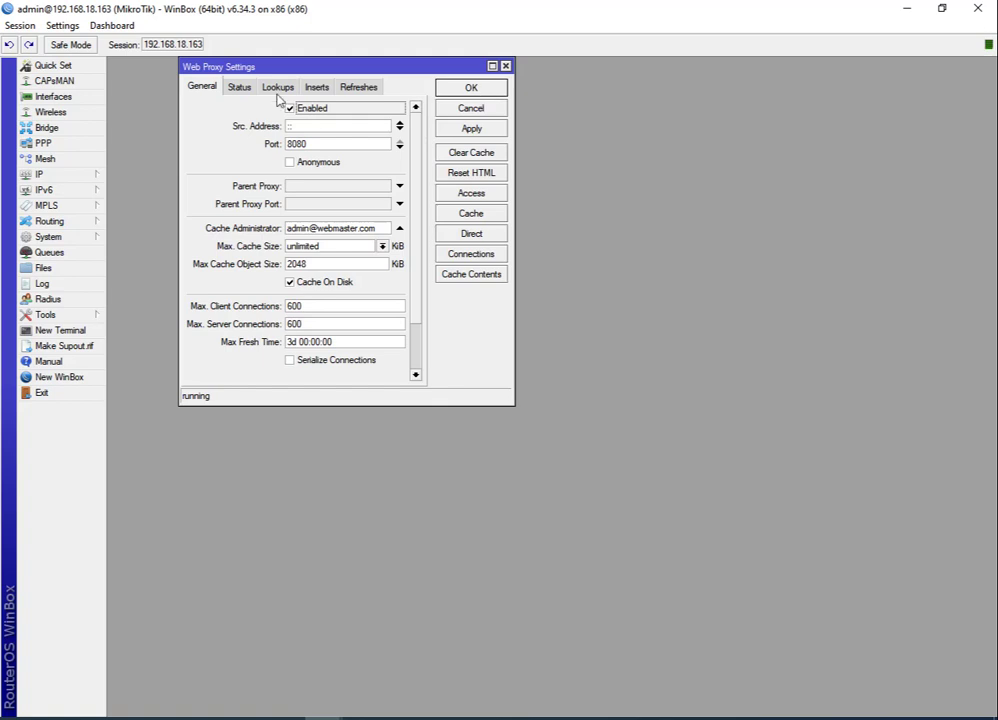
{"action": "left_click", "coordinate": [471, 89]}
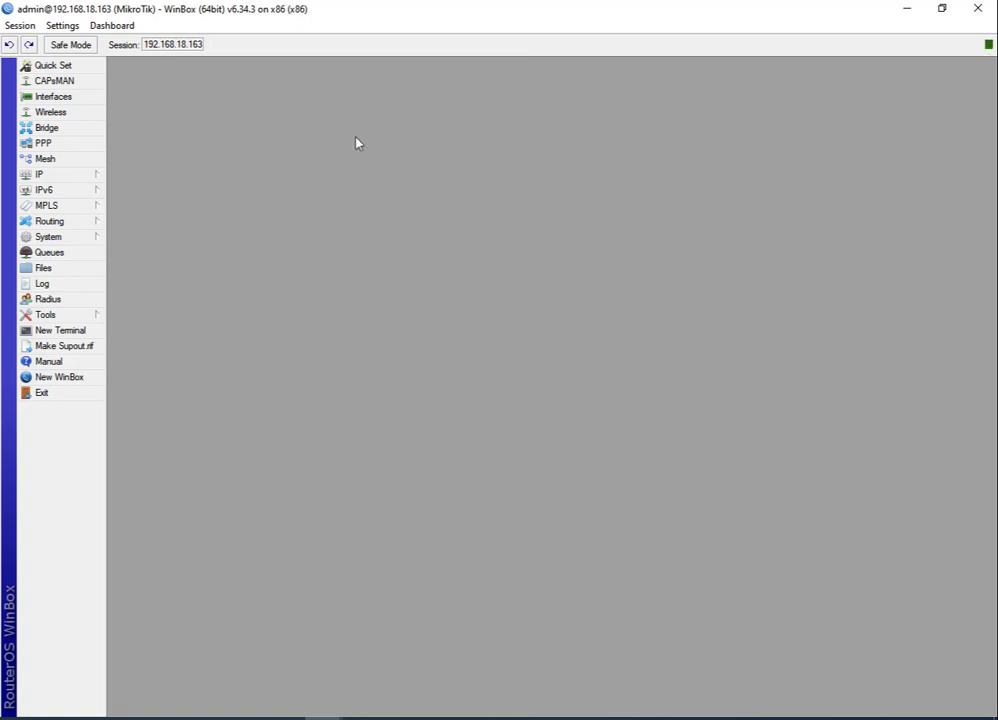
Reopen the IP > Web Proxy settings and close them again.
{"action": "left_click", "coordinate": [67, 182]}
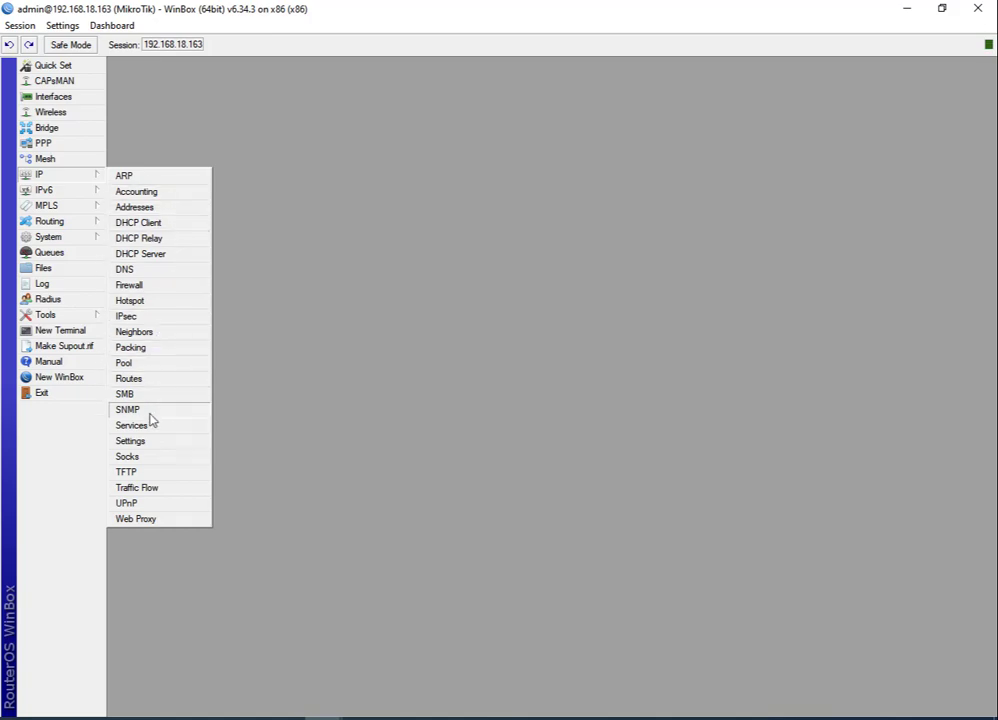
{"action": "left_click", "coordinate": [169, 520]}
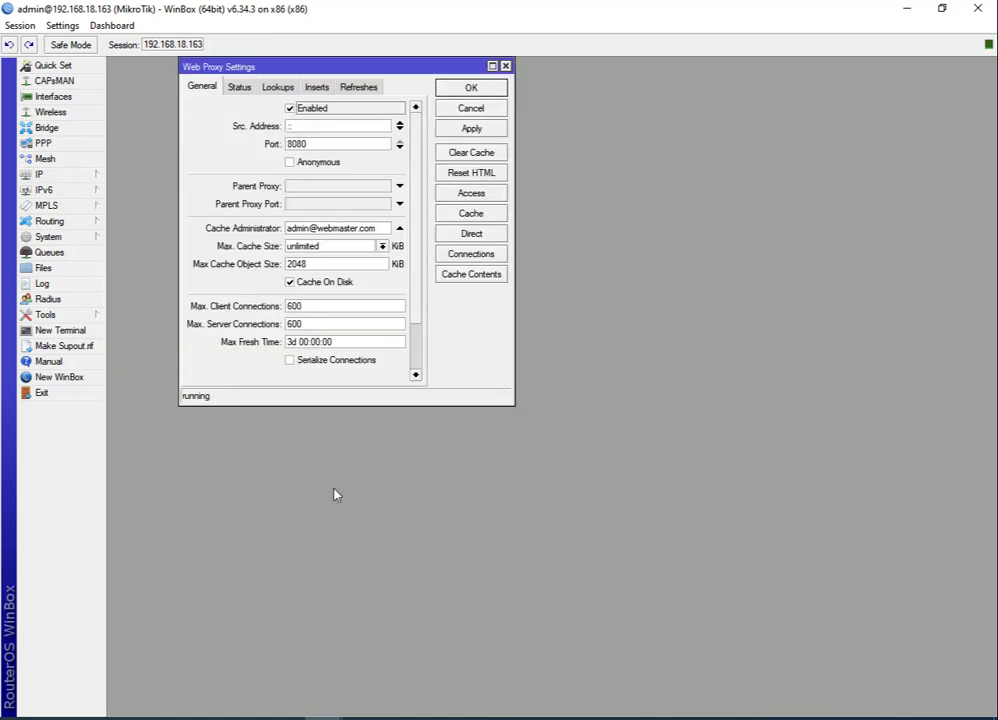
{"action": "left_click", "coordinate": [505, 66]}
Enable the disabled dstnat redirect rule 0 in IP > Firewall > NAT.
{"action": "left_click", "coordinate": [38, 174]}
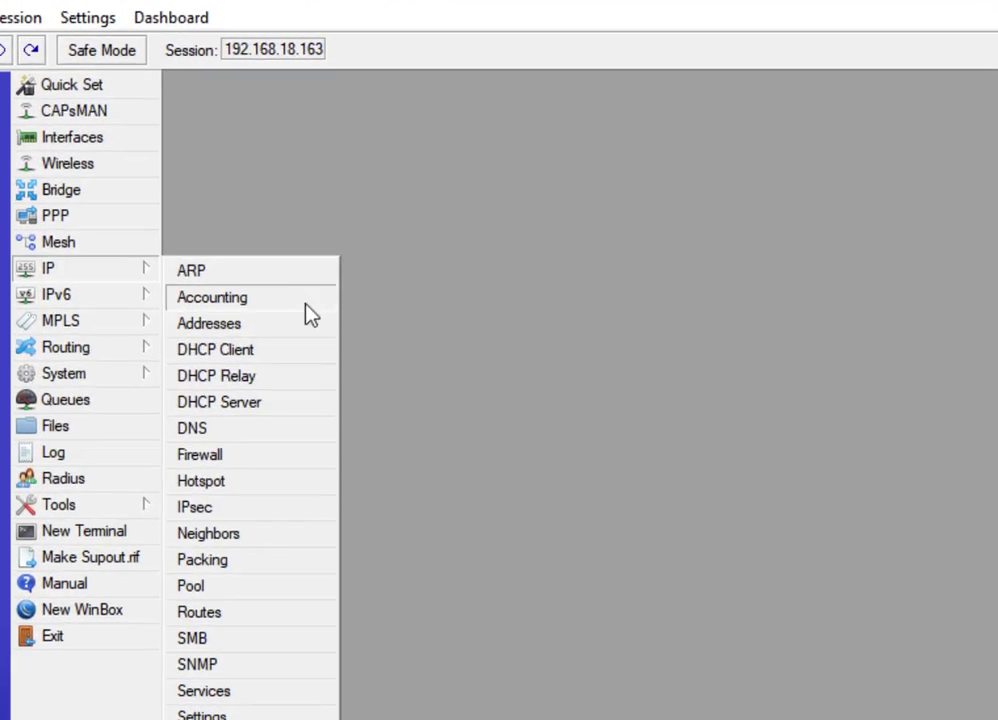
{"action": "left_click", "coordinate": [250, 458]}
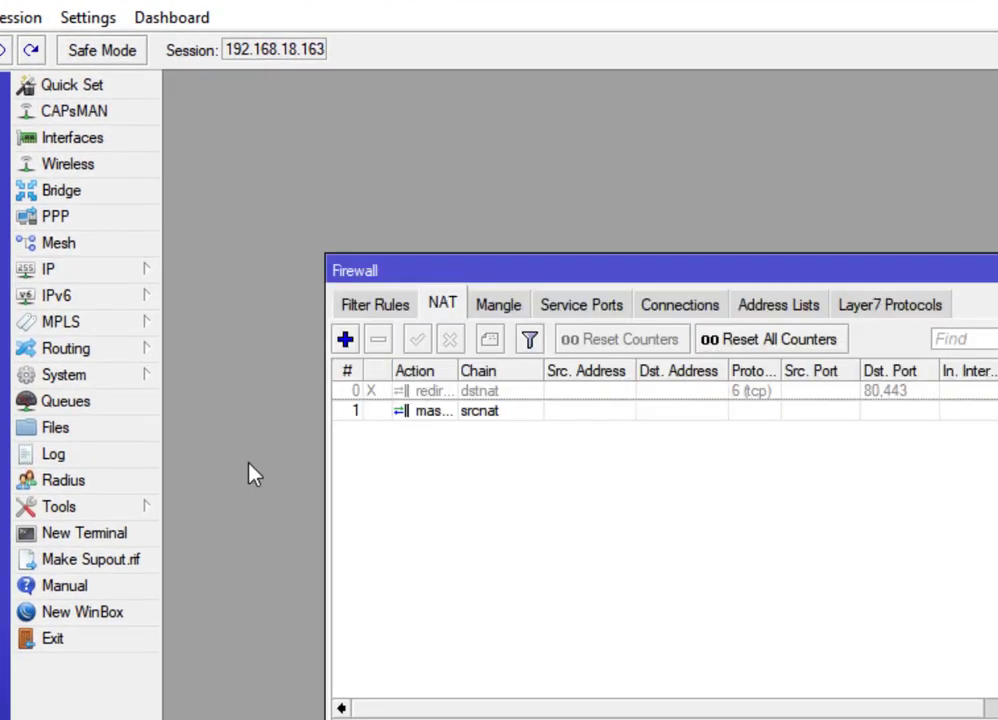
{"action": "left_click", "coordinate": [427, 392]}
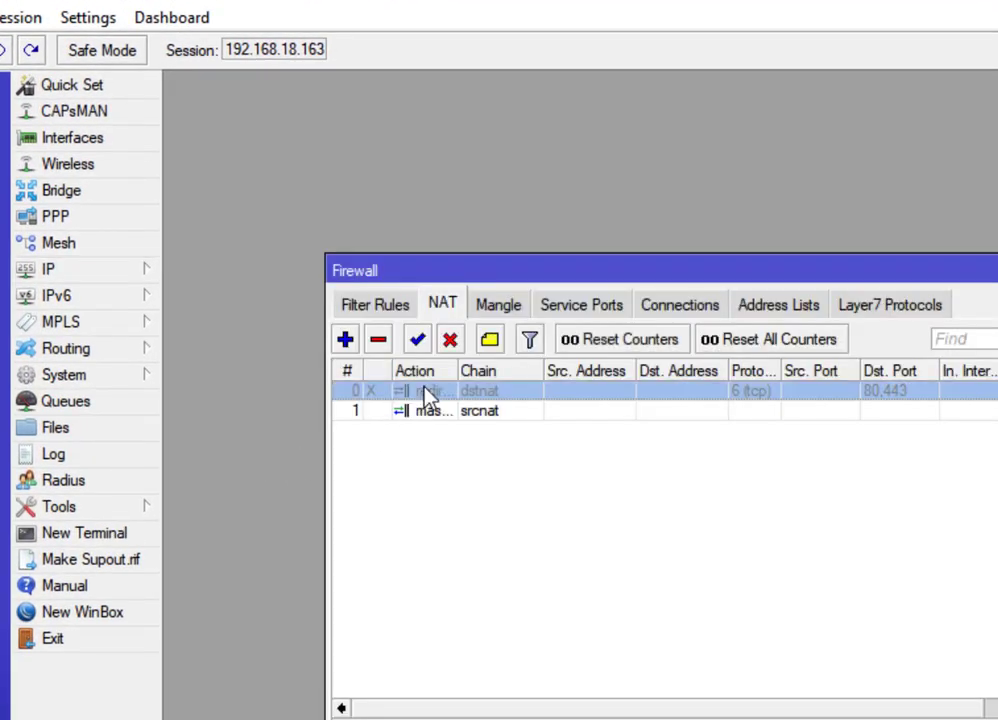
{"action": "left_click", "coordinate": [417, 340]}
Open rule 0 to check its chain, TCP protocol and destination ports 80,443.
{"action": "double_click", "coordinate": [427, 392]}
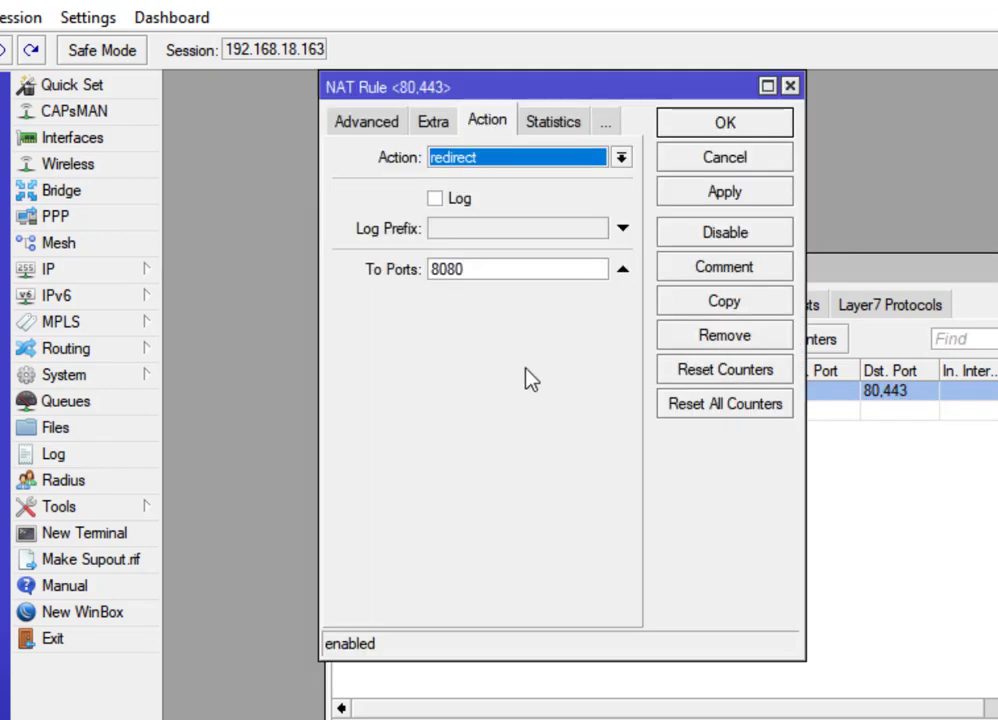
{"action": "left_click", "coordinate": [377, 127]}
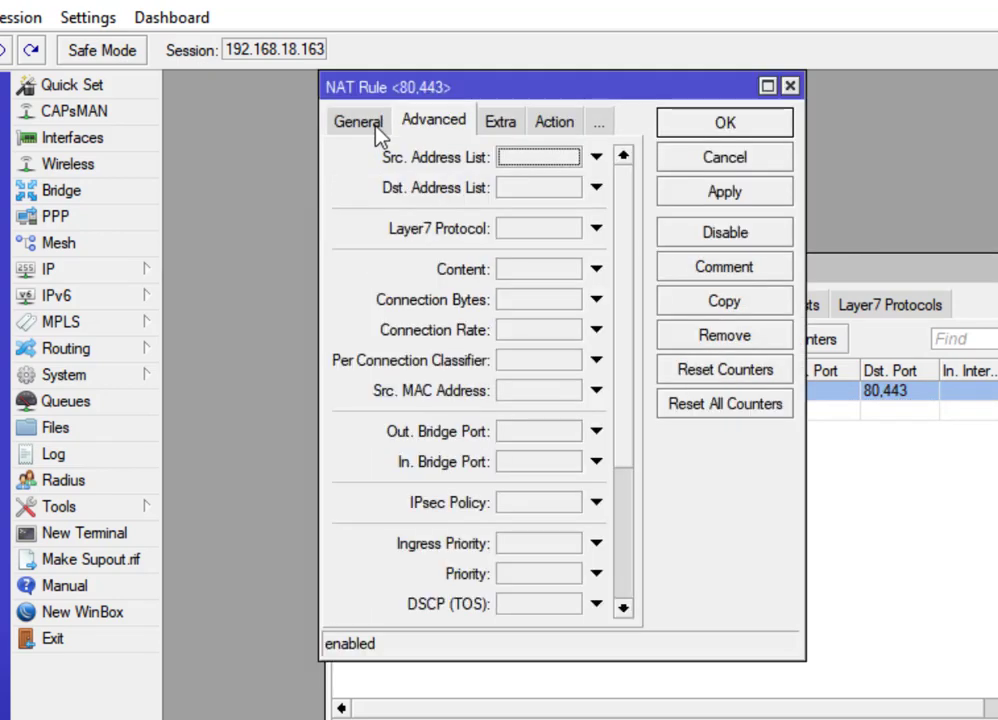
{"action": "left_click", "coordinate": [376, 131]}
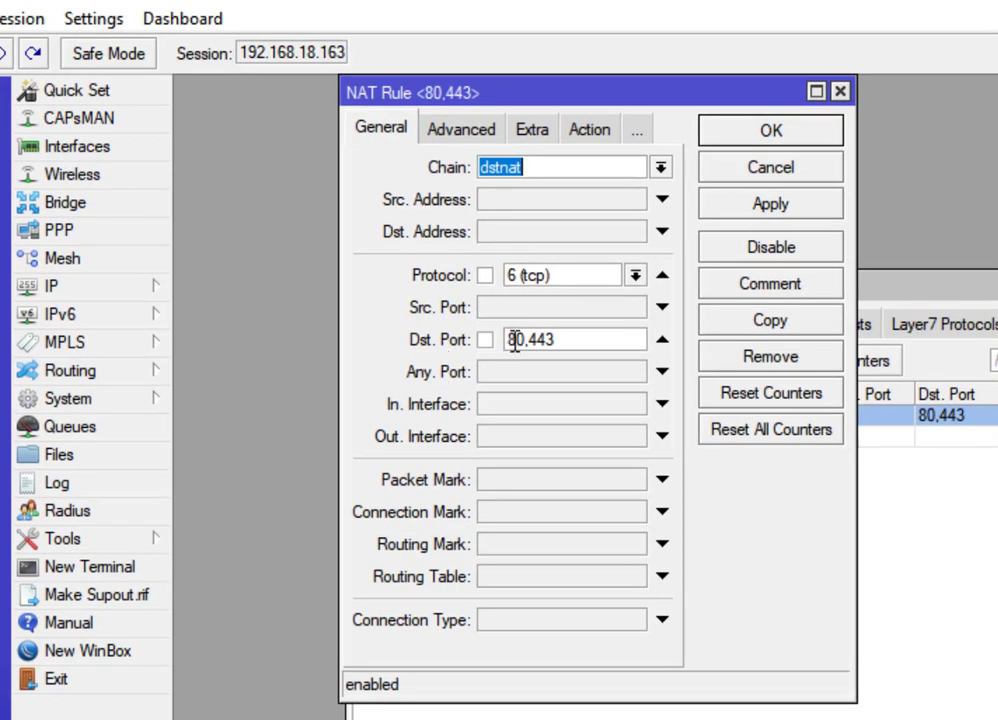
{"action": "left_click", "coordinate": [571, 342]}
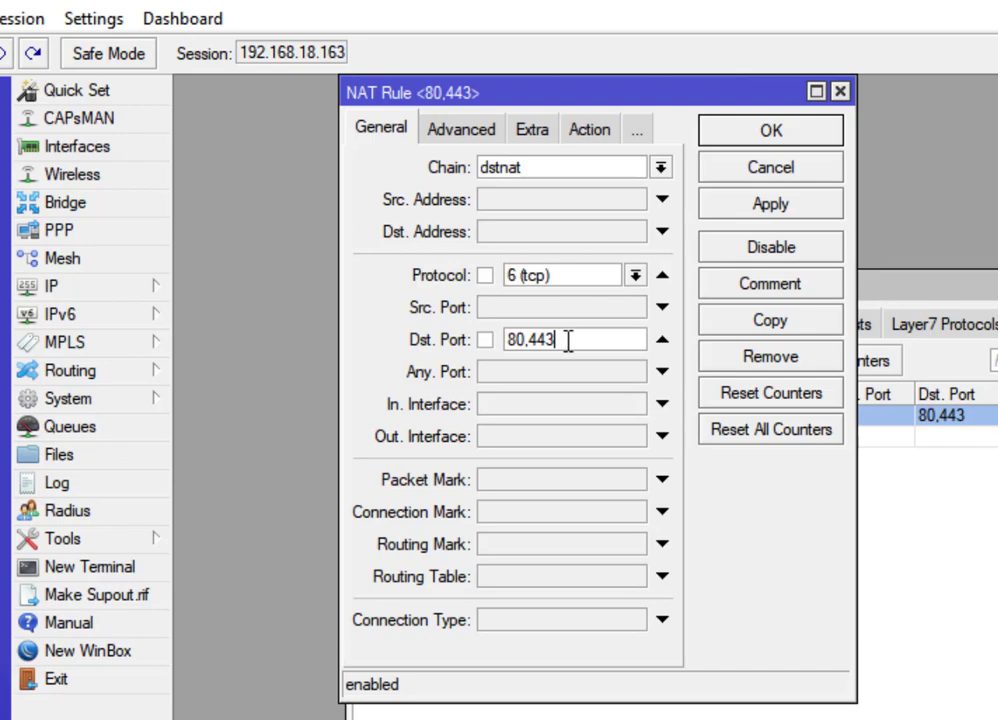
{"action": "left_click", "coordinate": [597, 133]}
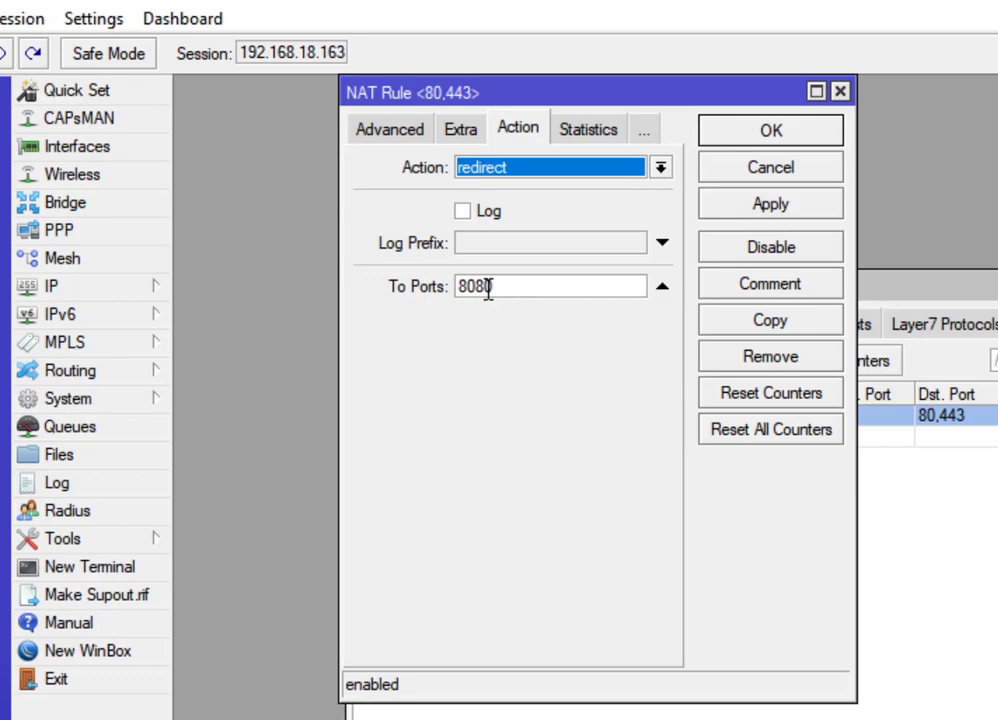
{"action": "left_click", "coordinate": [396, 135]}
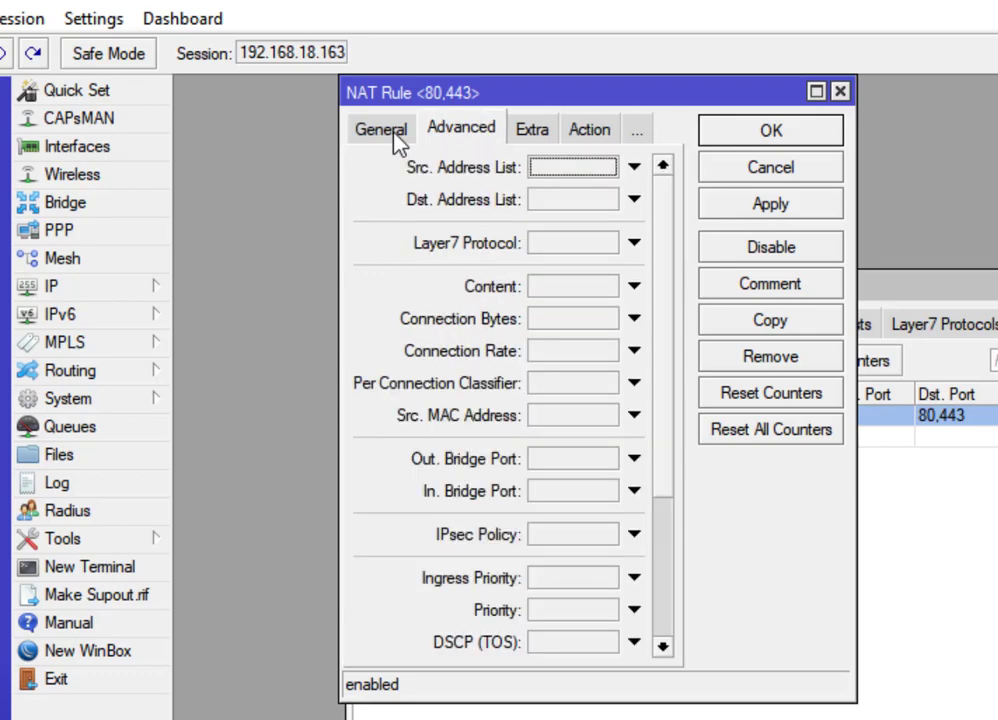
{"action": "left_click", "coordinate": [396, 135]}
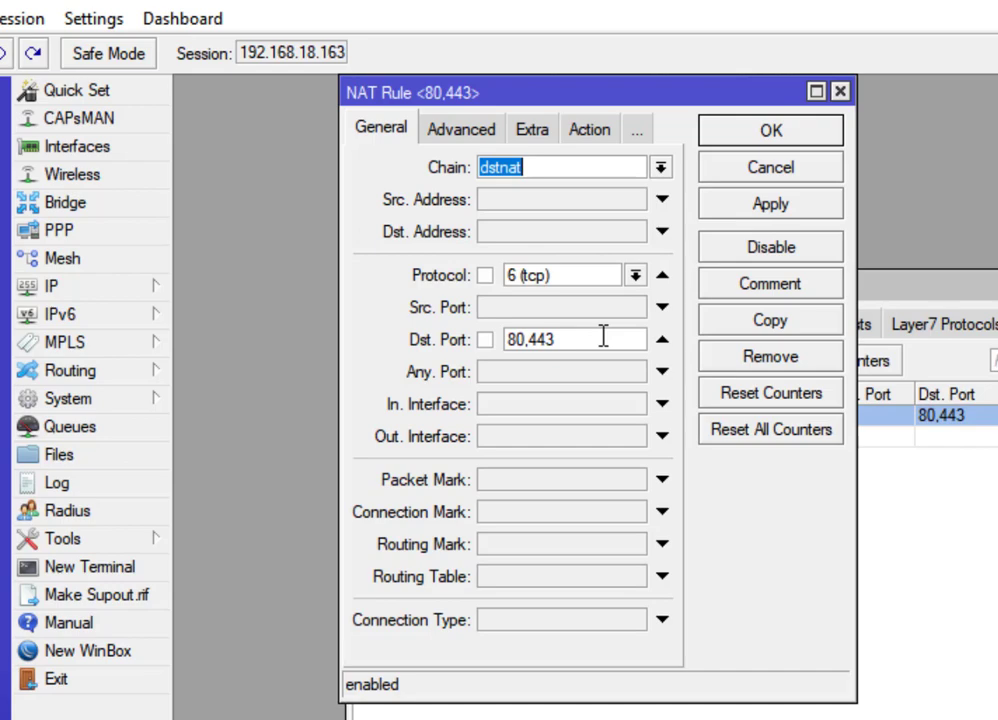
Keep the rule's action as redirect to port 8080, then apply and save it.
{"action": "left_click", "coordinate": [590, 143]}
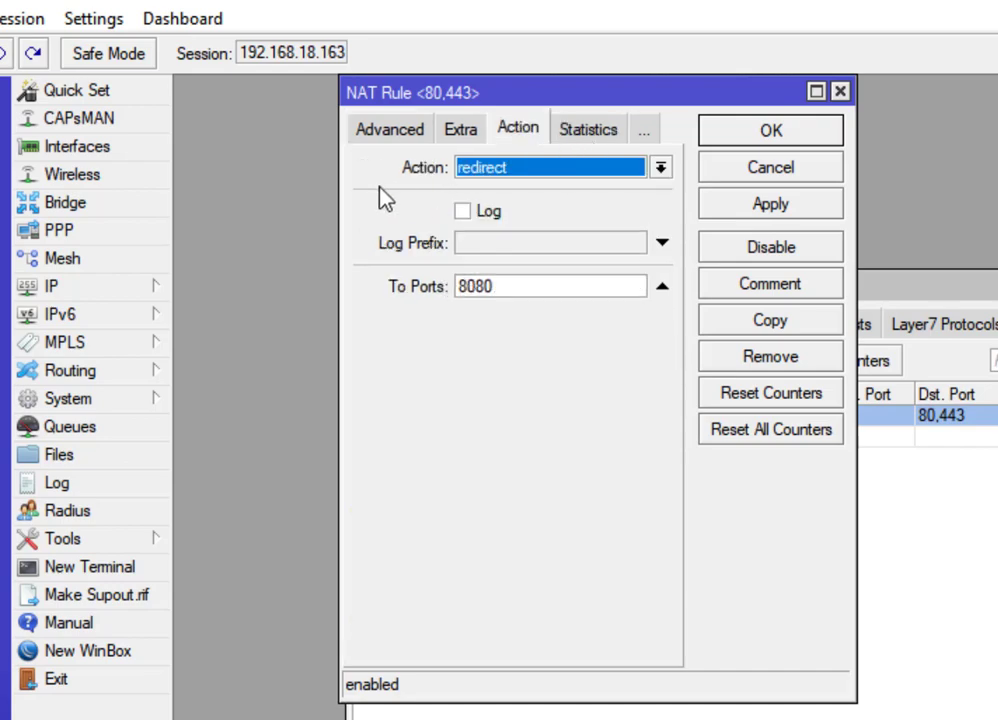
{"action": "left_click", "coordinate": [660, 168]}
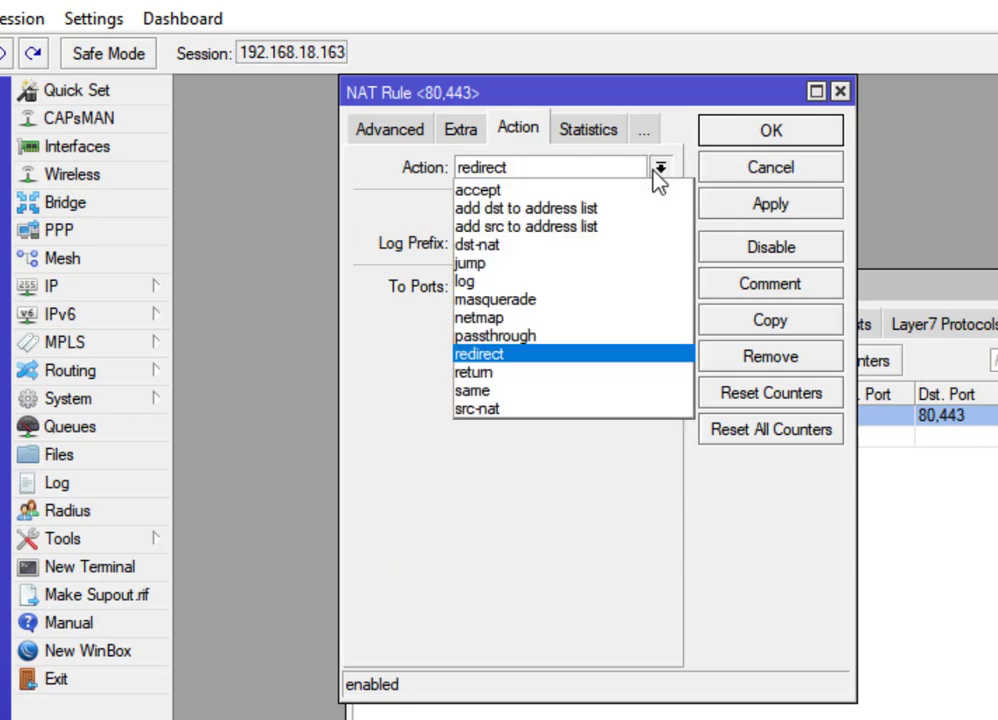
{"action": "left_click", "coordinate": [537, 356]}
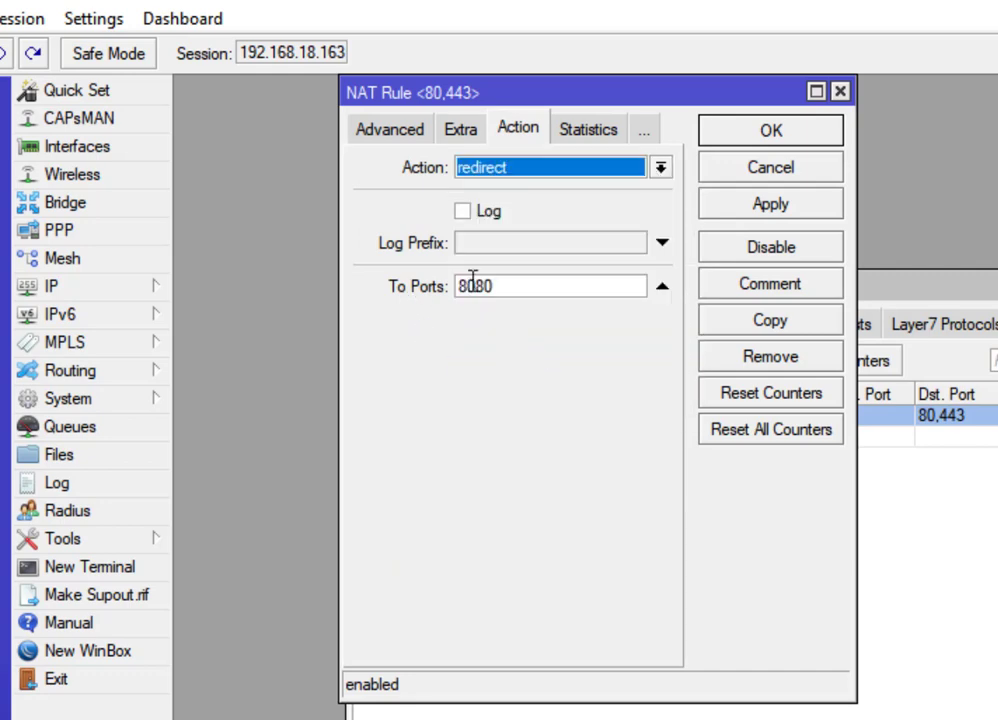
{"action": "left_click", "coordinate": [703, 208]}
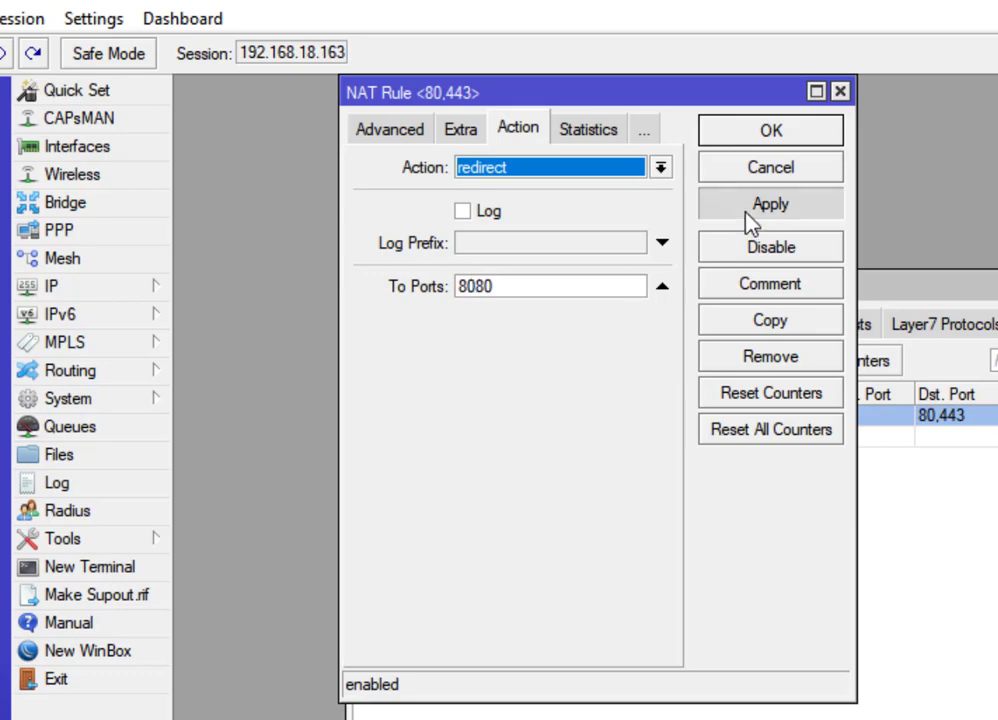
{"action": "left_click", "coordinate": [762, 136]}
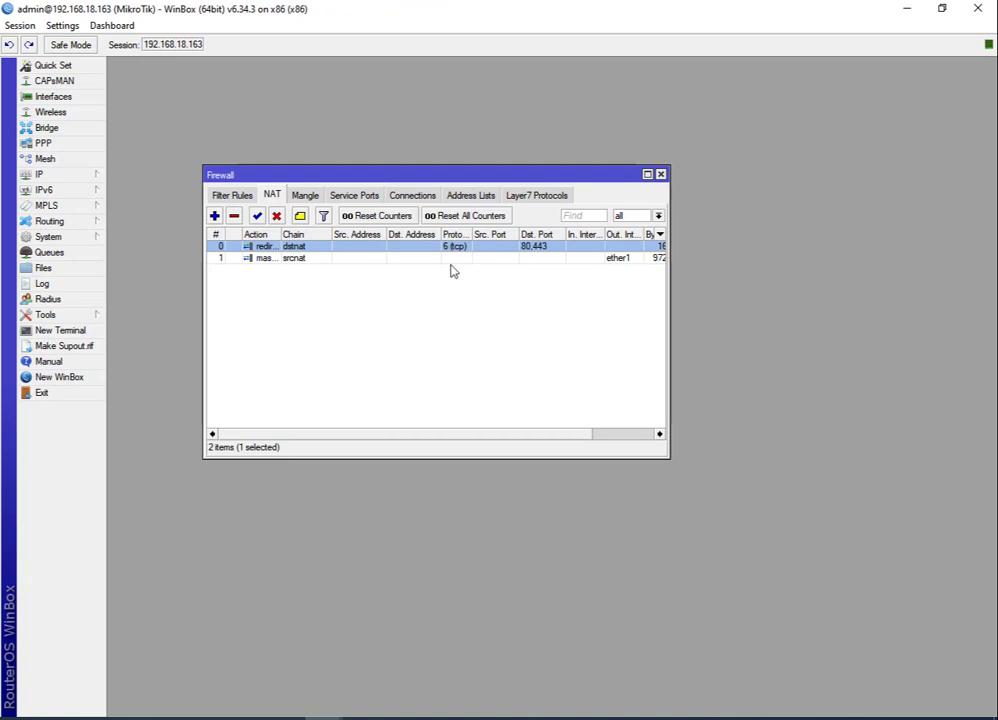
Clear the rule selection and show the Web Proxy access list with its four deny rules.
{"action": "left_click", "coordinate": [247, 291]}
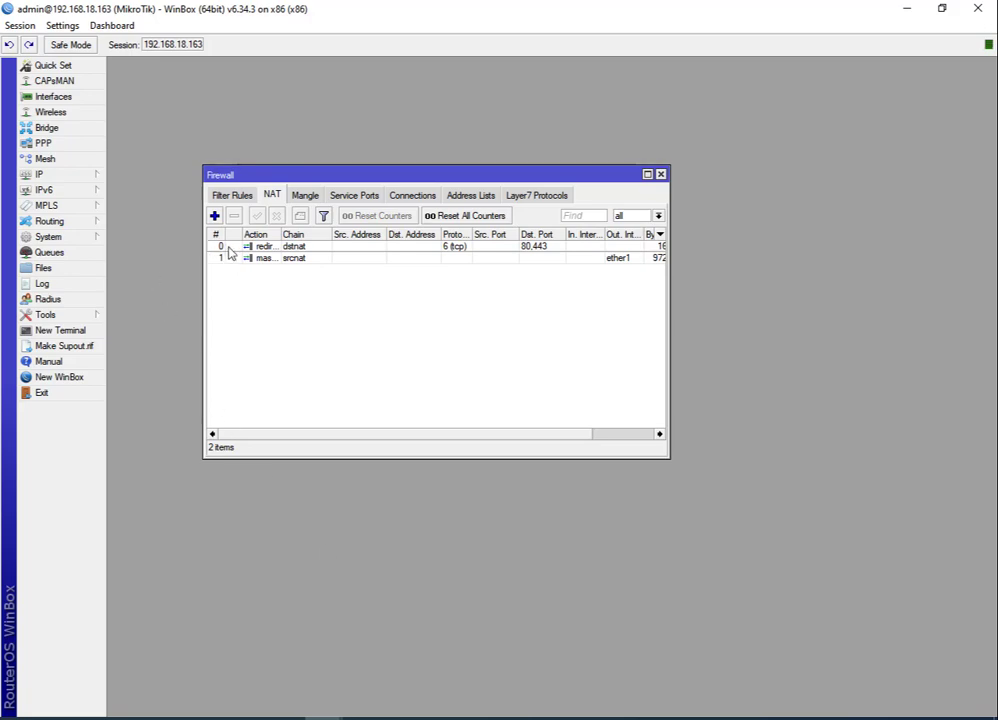
{"action": "left_click", "coordinate": [40, 174]}
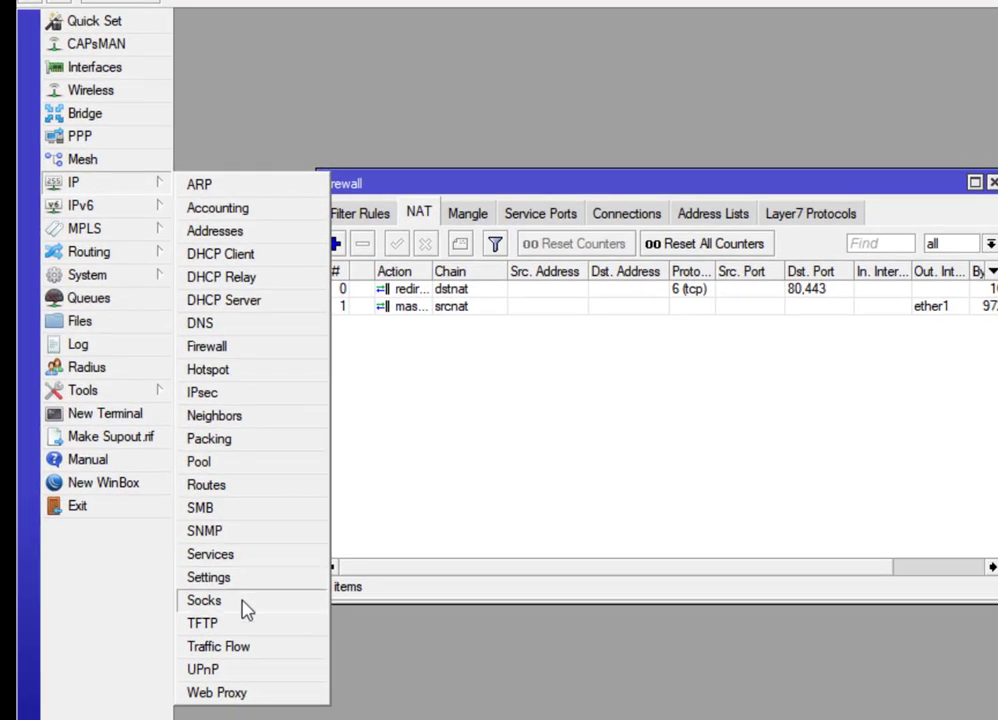
{"action": "left_click", "coordinate": [150, 530]}
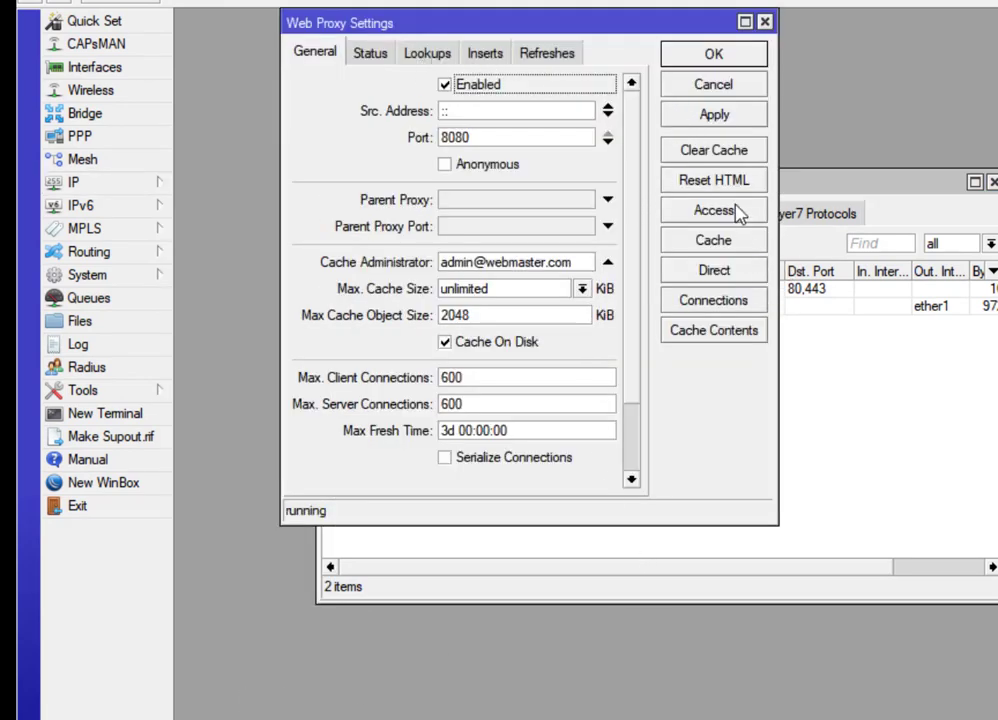
{"action": "left_click", "coordinate": [682, 212]}
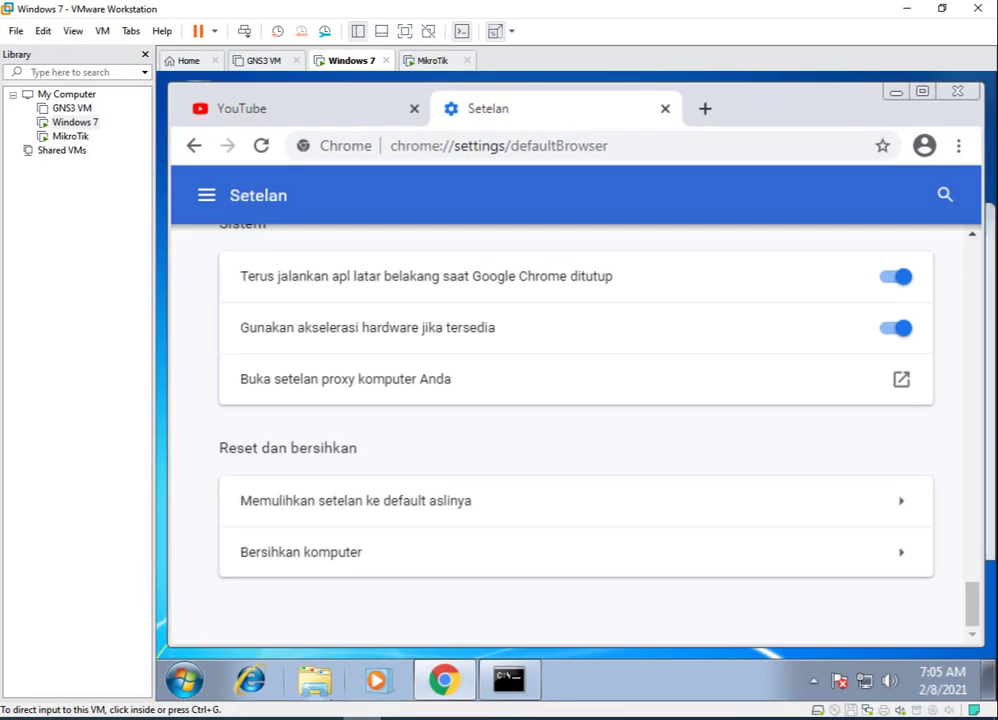
{"action": "left_click", "coordinate": [332, 384]}
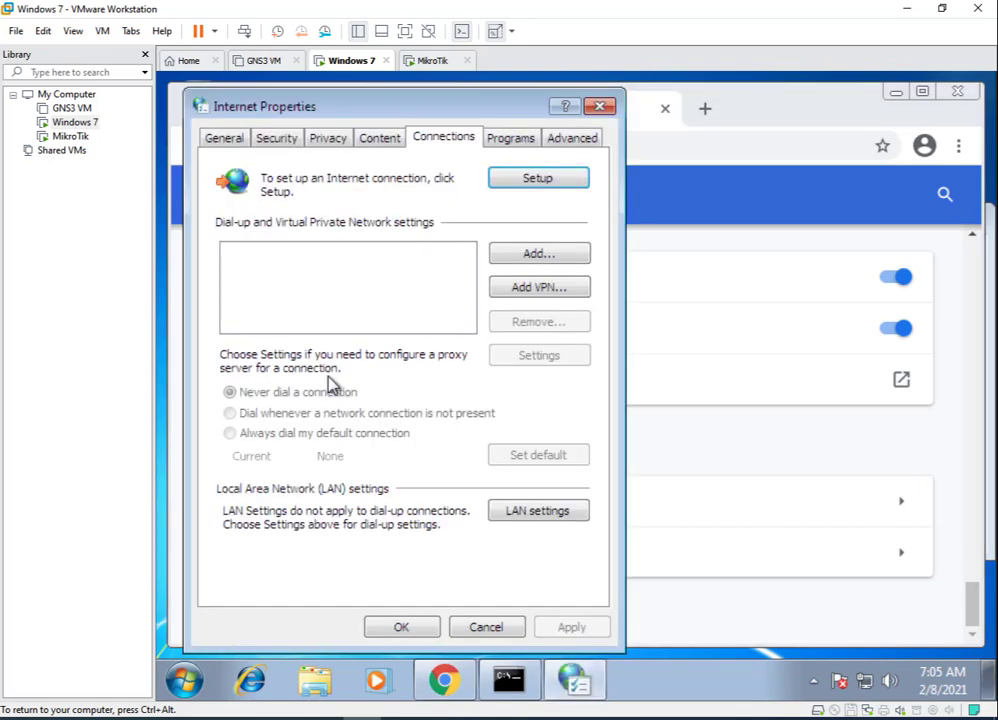
{"action": "left_click", "coordinate": [557, 510]}
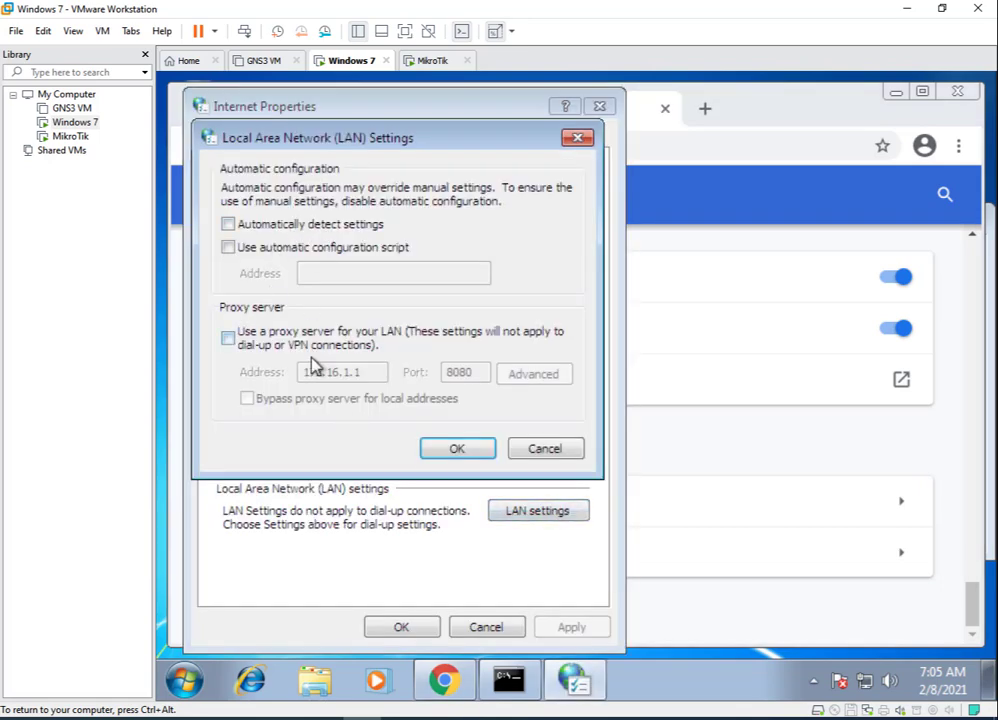
{"action": "left_click", "coordinate": [482, 455]}
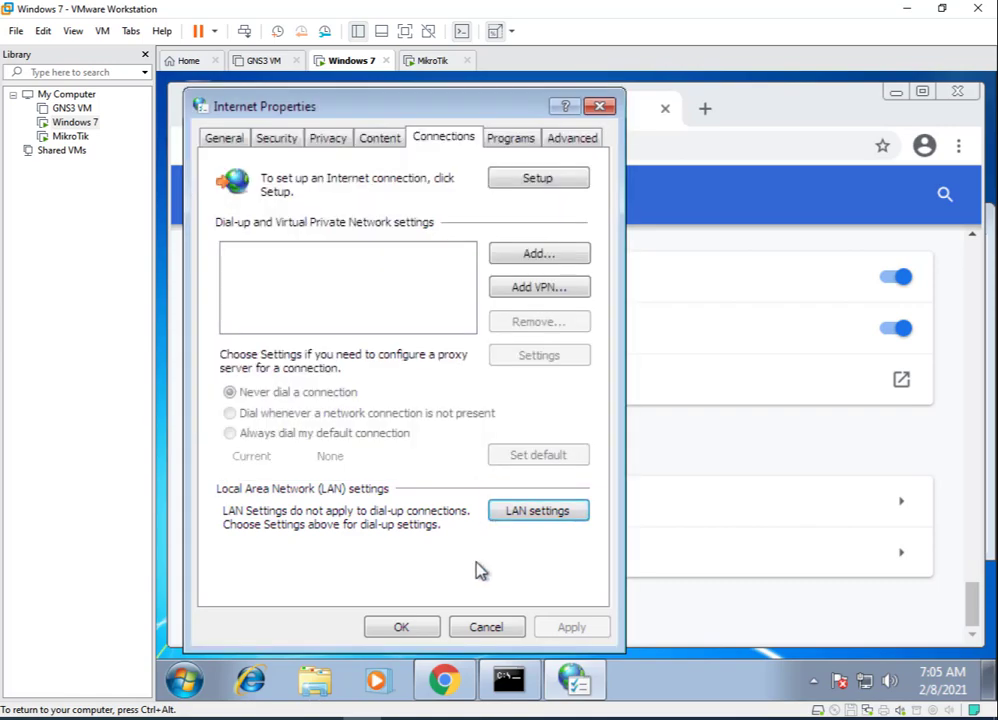
{"action": "left_click", "coordinate": [415, 630]}
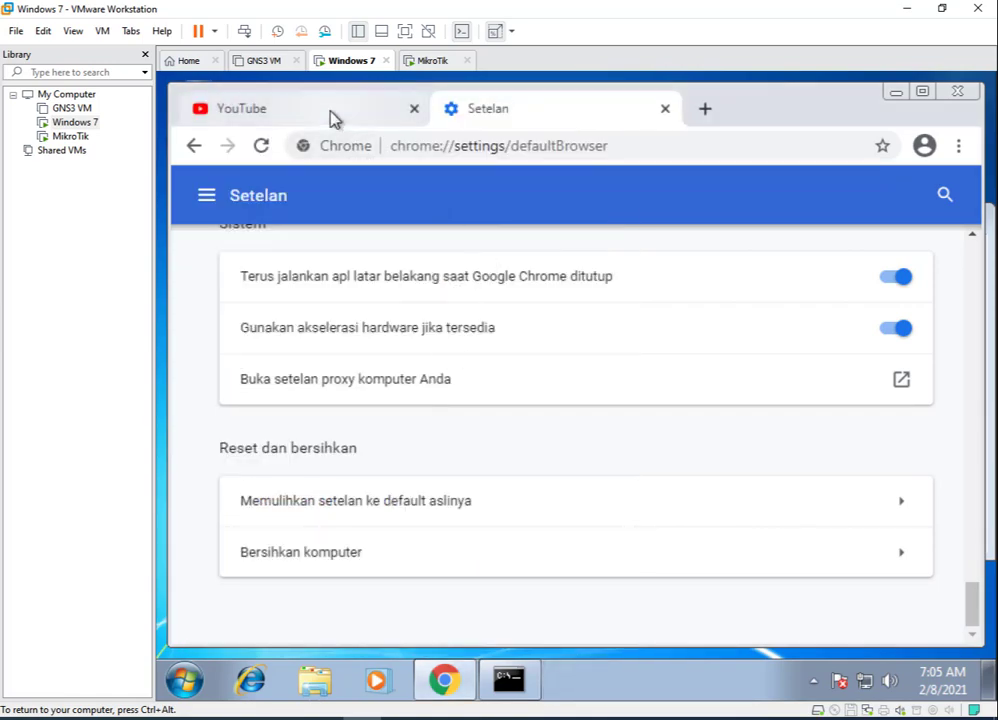
{"action": "left_click", "coordinate": [330, 112]}
{"action": "left_click", "coordinate": [436, 147]}
Reload youtube.com, then reload it over plain http instead of https.
{"action": "key", "text": "Return"}
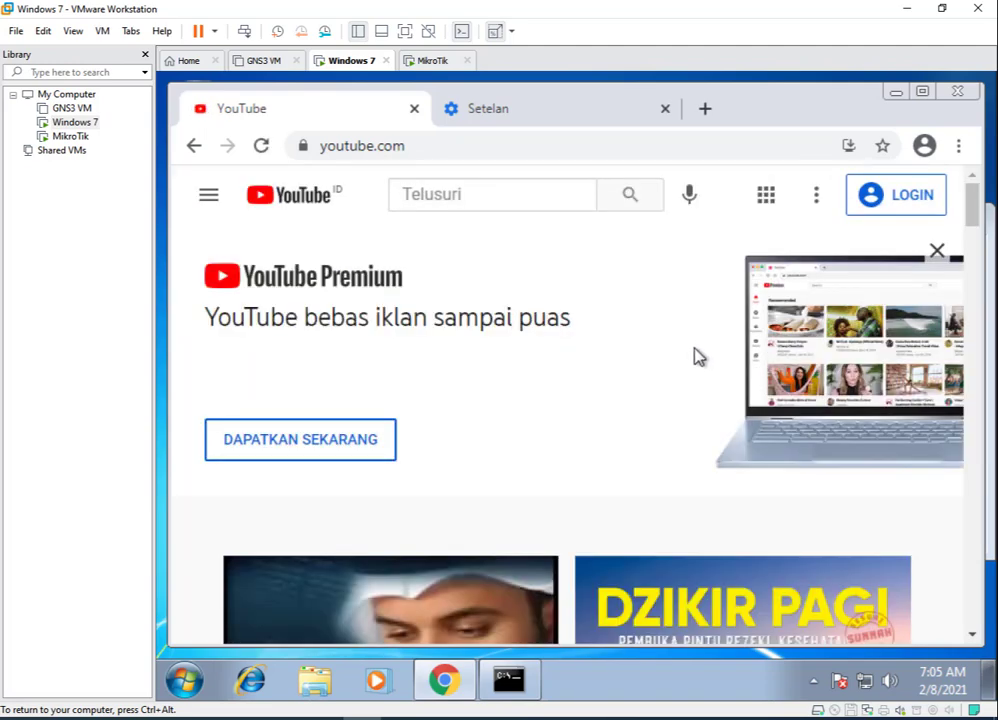
{"action": "scroll", "coordinate": [697, 354], "scroll_direction": "down", "scroll_amount": 5}
{"action": "scroll", "coordinate": [697, 356], "scroll_direction": "up", "scroll_amount": 5}
{"action": "left_click", "coordinate": [437, 144]}
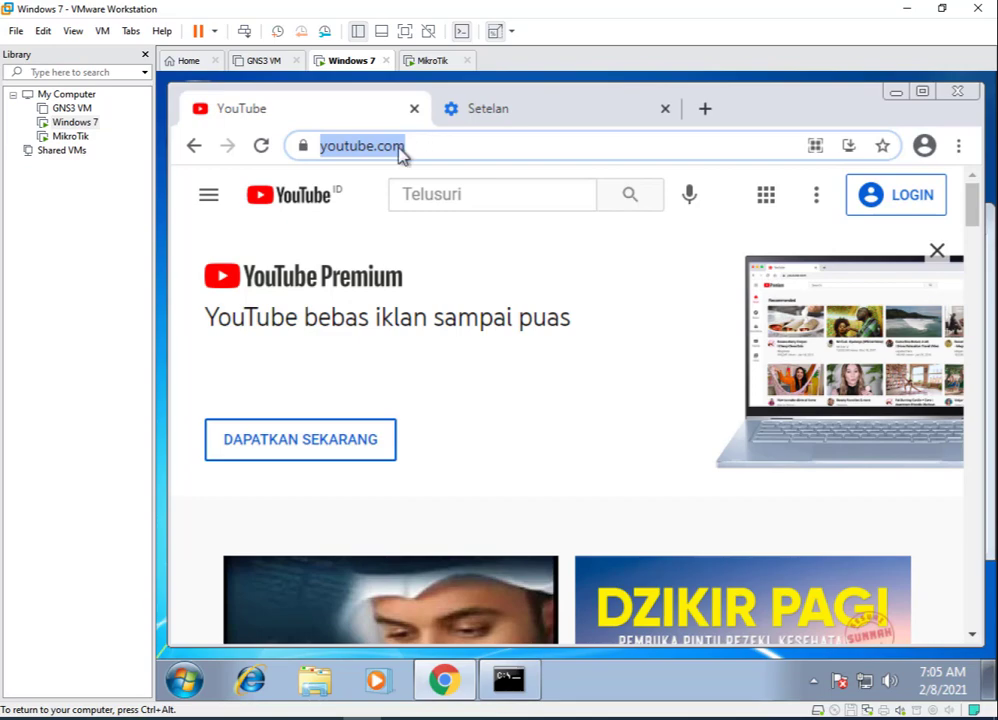
{"action": "left_click", "coordinate": [311, 145]}
{"action": "left_click", "coordinate": [336, 148]}
{"action": "left_click", "coordinate": [338, 148]}
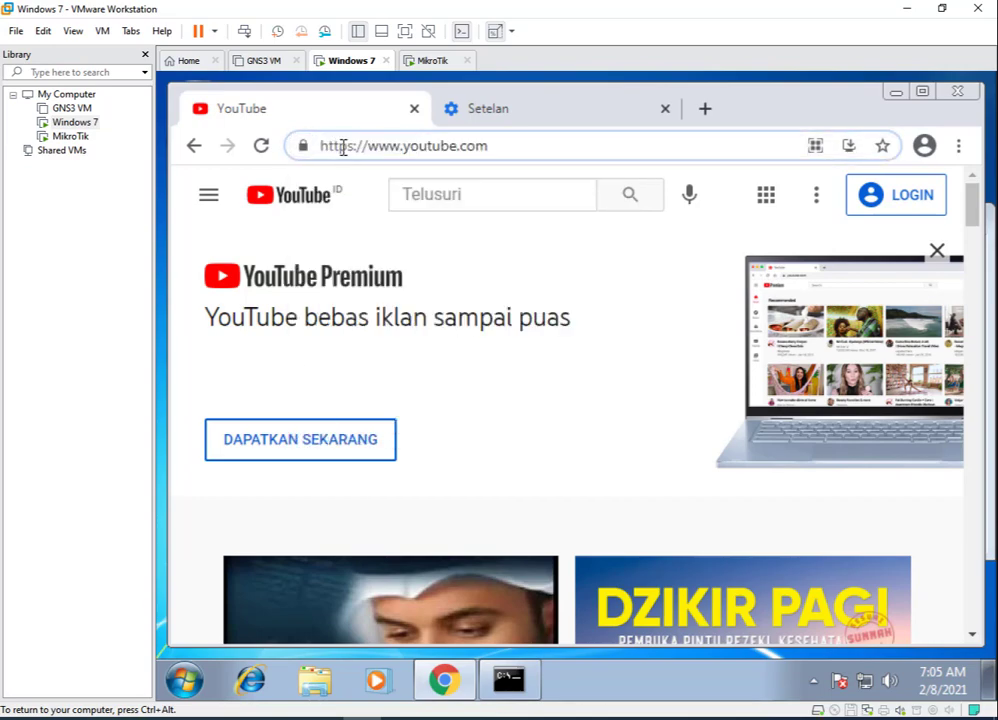
{"action": "key", "text": "Delete"}
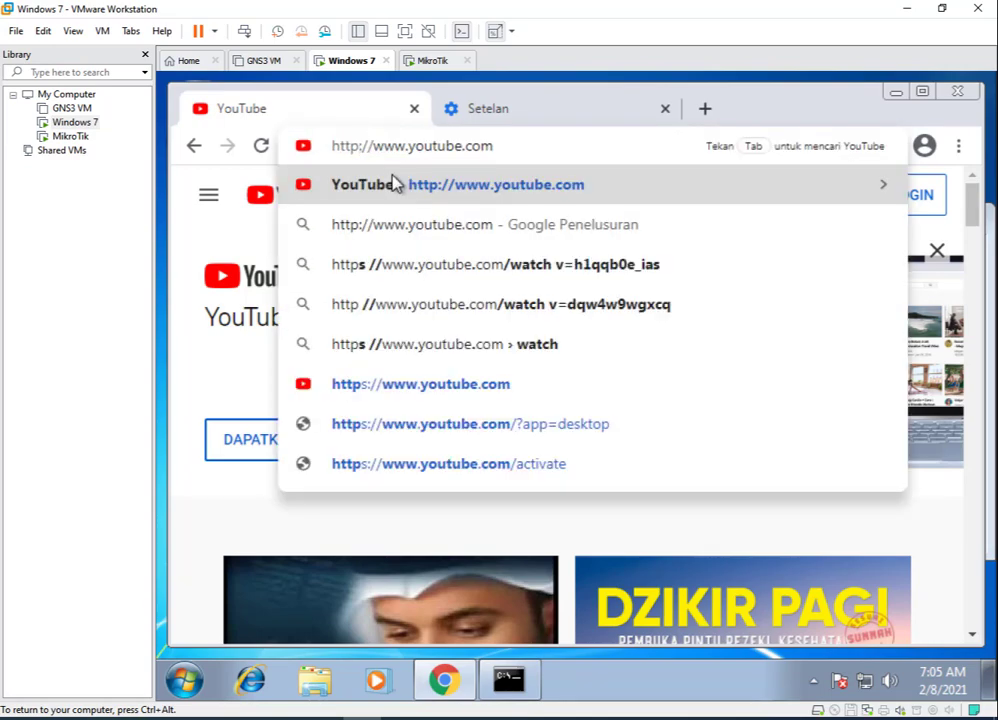
{"action": "left_click", "coordinate": [395, 183]}
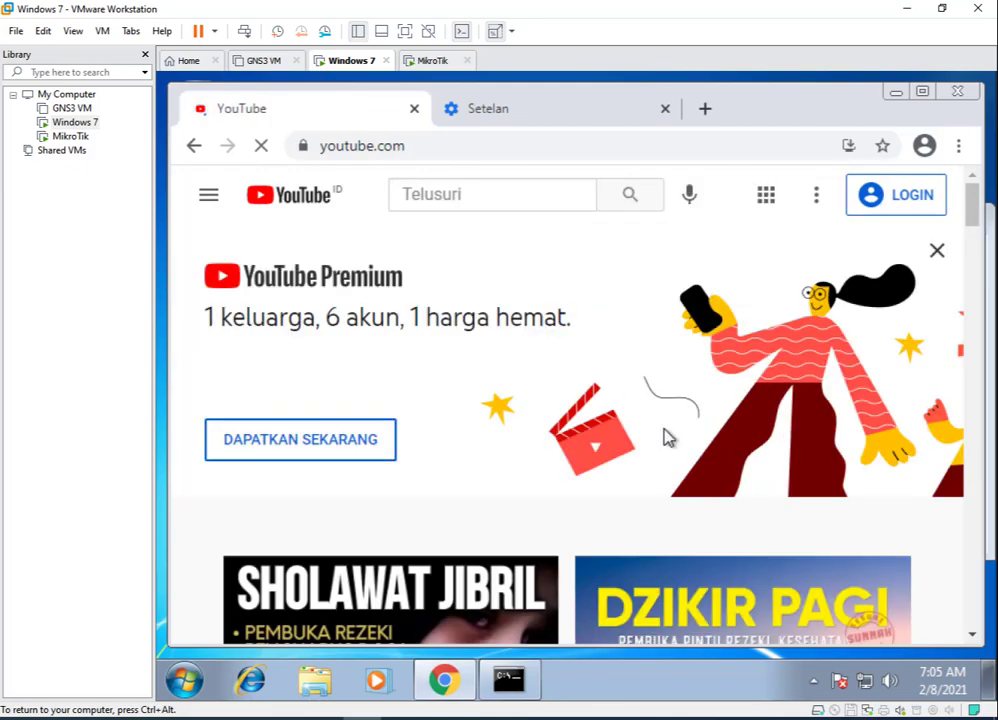
Load detik.com in the same tab to test the block and close the settings tab.
{"action": "left_click", "coordinate": [417, 145]}
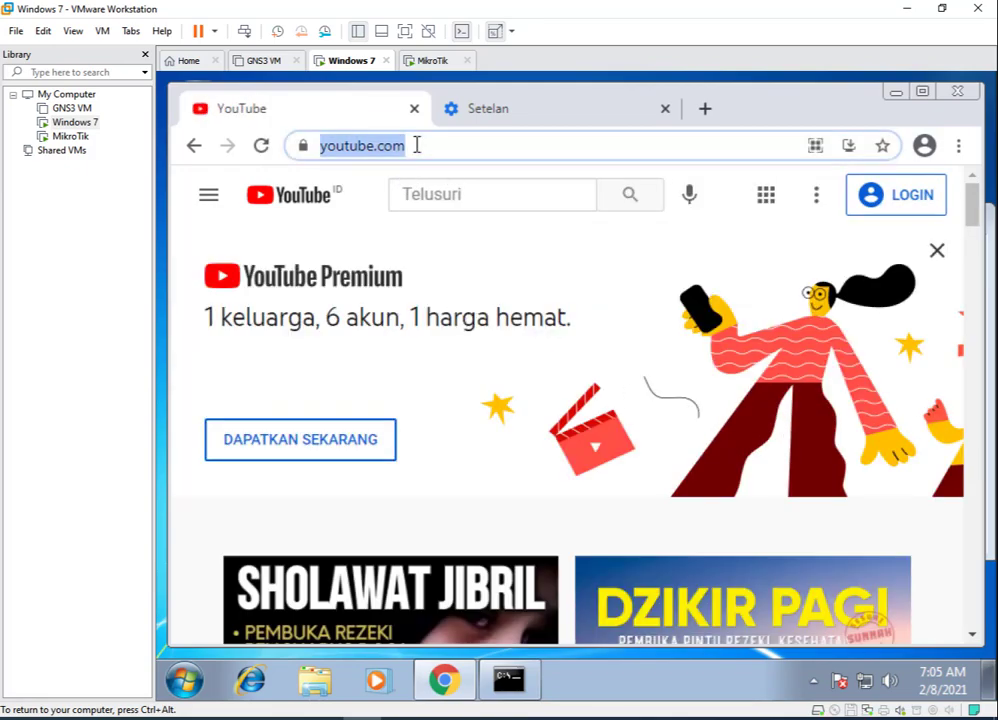
{"action": "type", "text": "detik"}
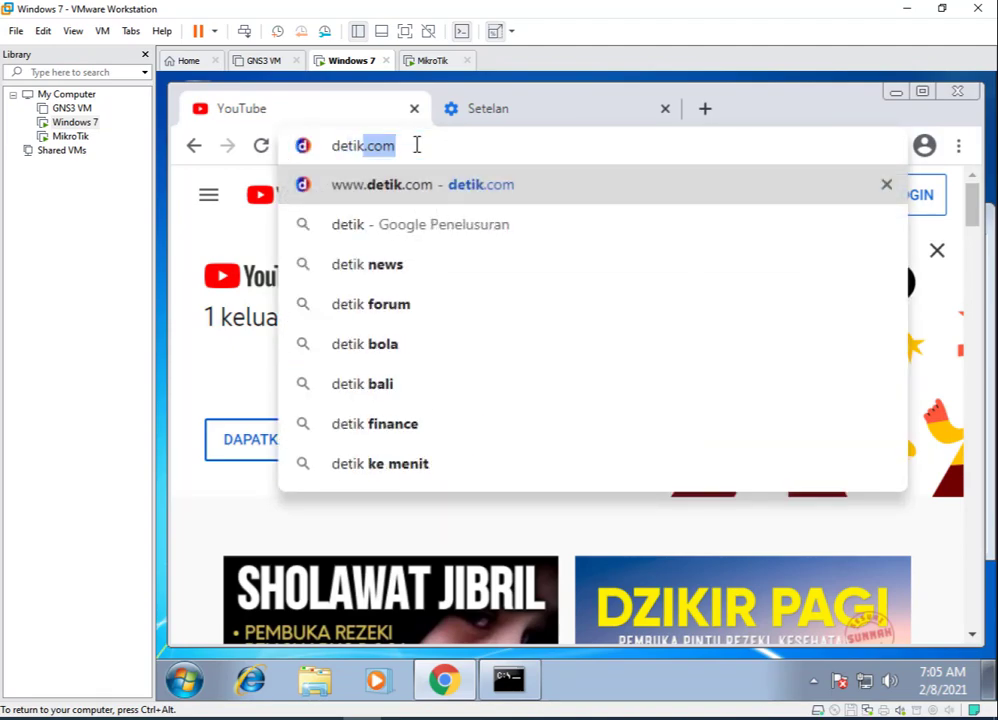
{"action": "key", "text": "Return"}
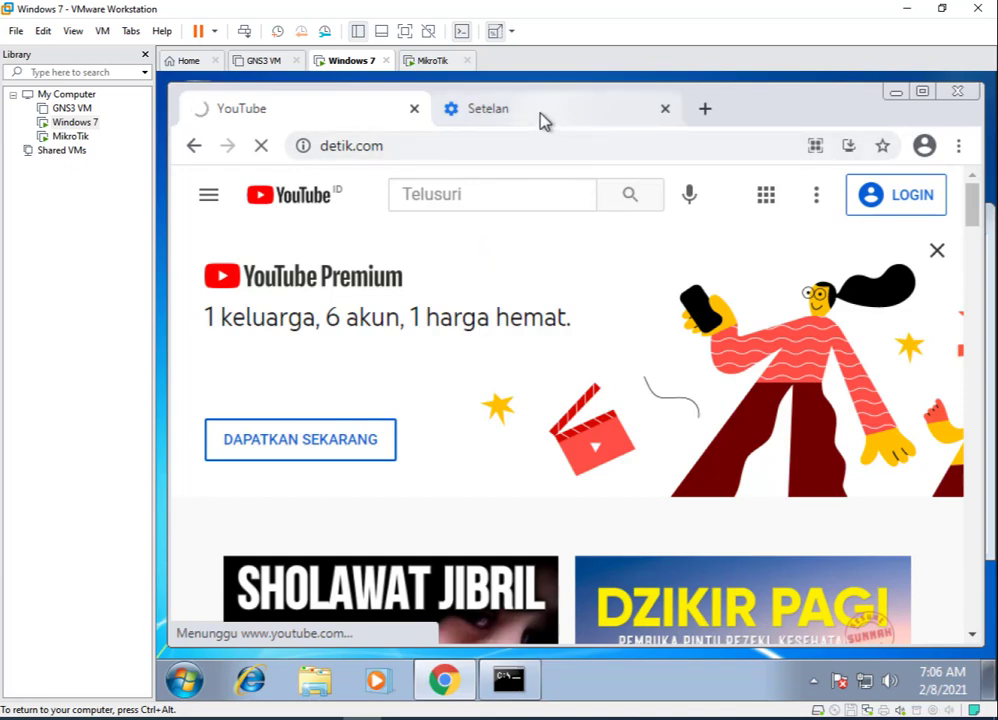
{"action": "left_click", "coordinate": [665, 108]}
Open google.com in a new tab and reload it over plain http.
{"action": "left_click", "coordinate": [452, 110]}
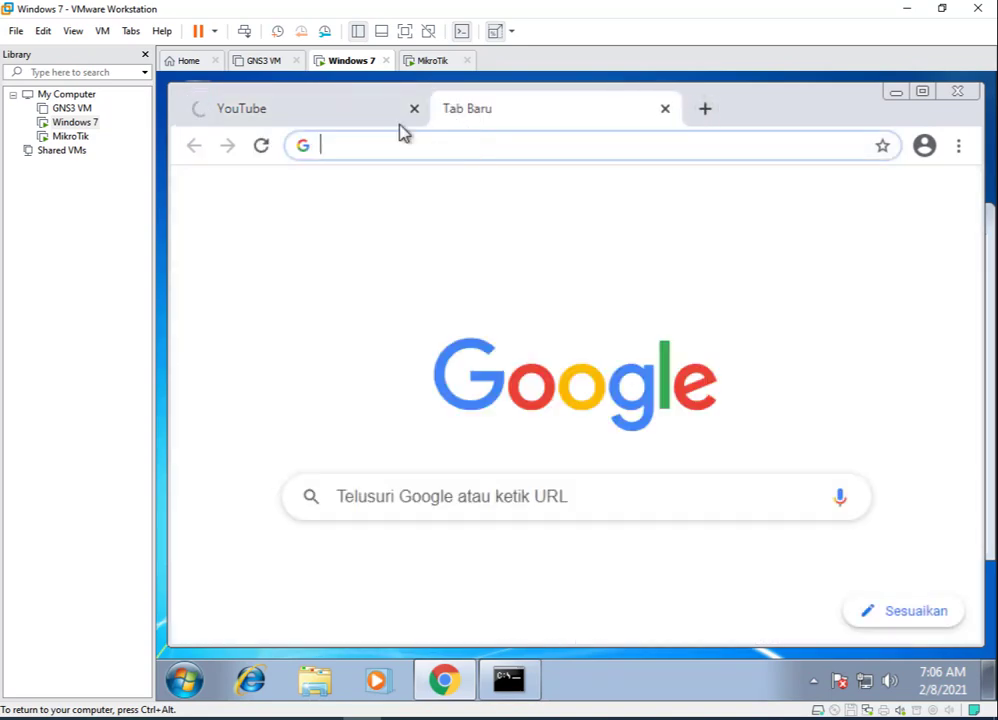
{"action": "left_click", "coordinate": [363, 108]}
{"action": "left_click", "coordinate": [484, 117]}
{"action": "left_click", "coordinate": [453, 145]}
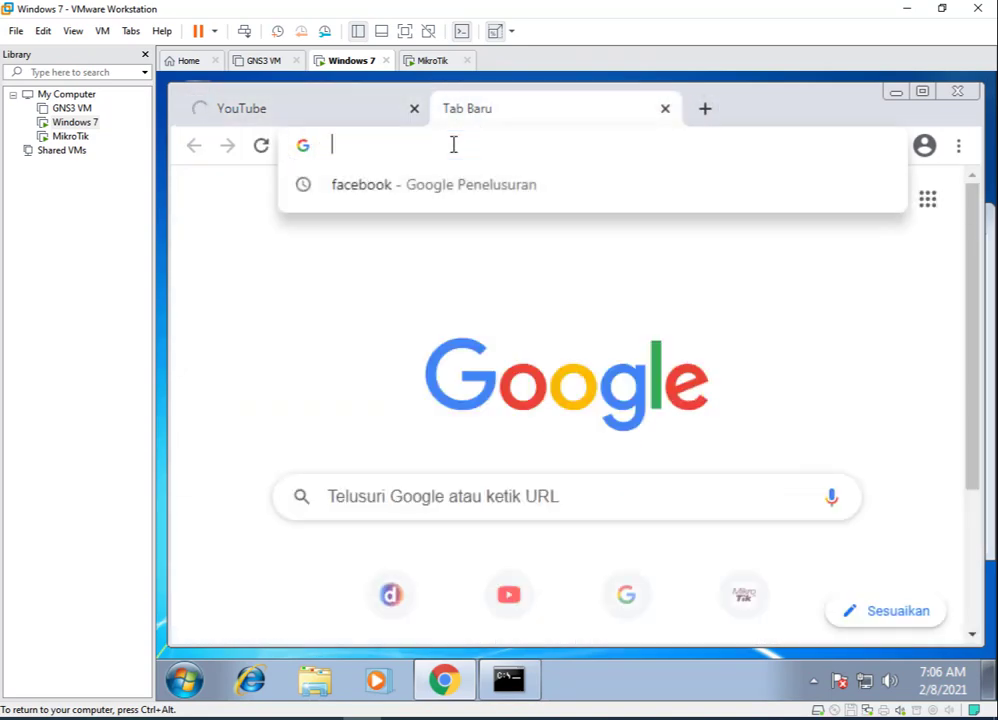
{"action": "type", "text": "g"}
{"action": "key", "text": "BackSpace"}
{"action": "key", "text": "BackSpace"}
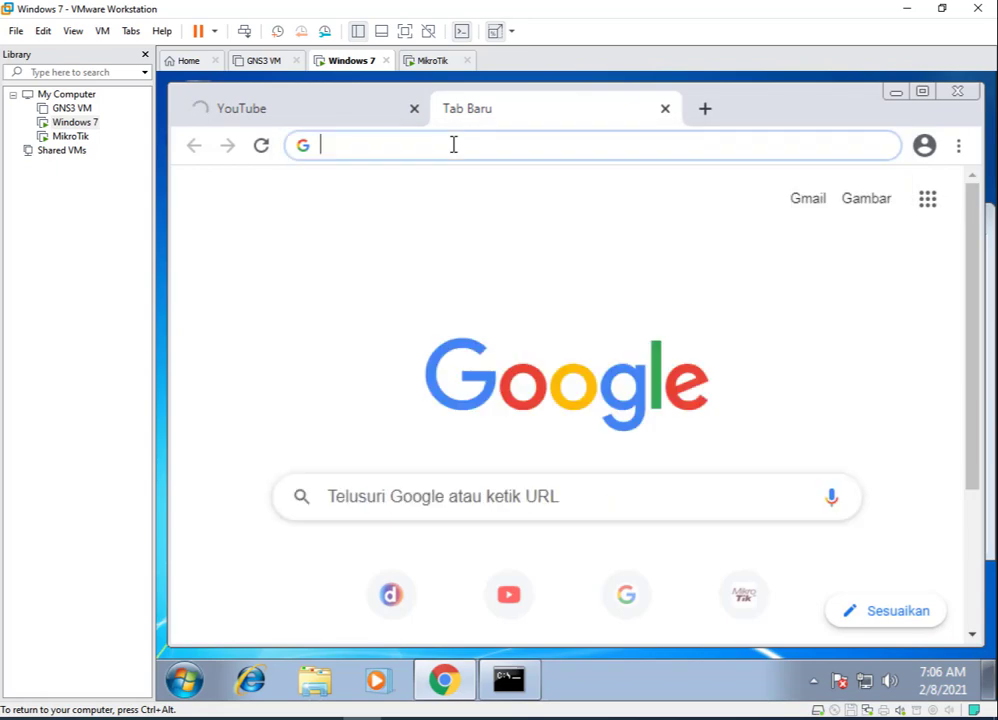
{"action": "type", "text": "google.com"}
{"action": "key", "text": "Return"}
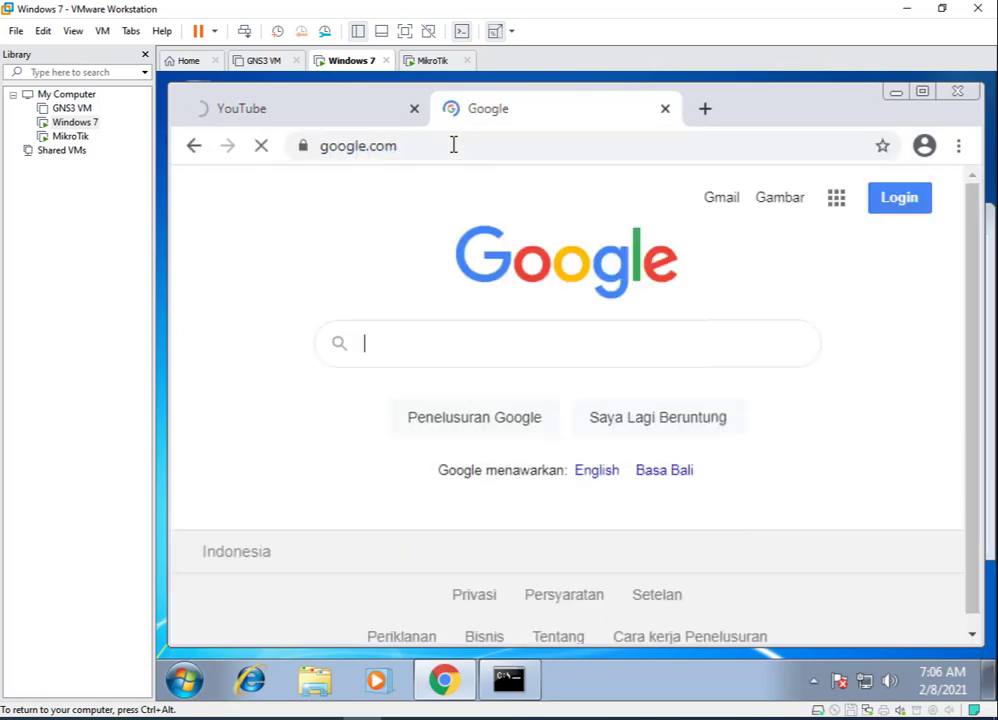
{"action": "left_click", "coordinate": [325, 158]}
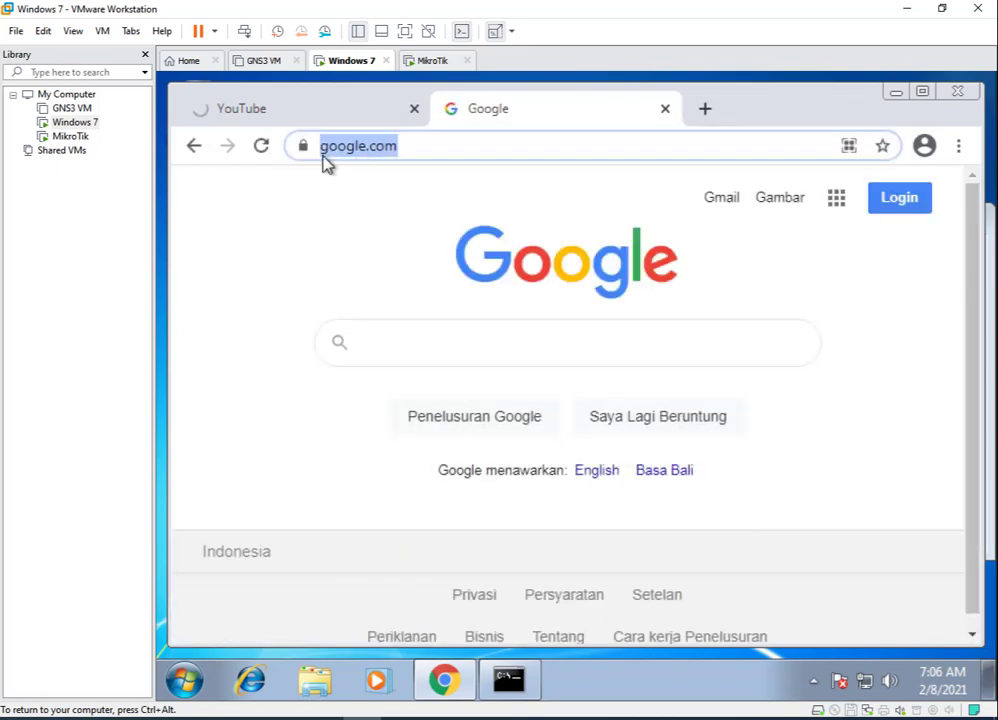
{"action": "left_click", "coordinate": [325, 152]}
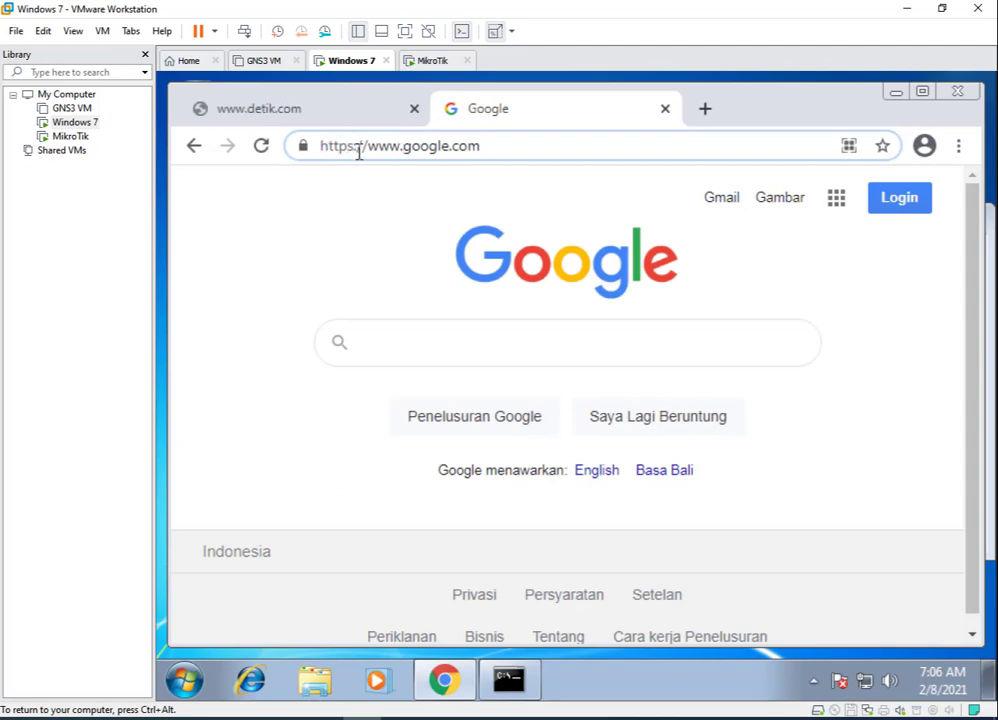
{"action": "key", "text": "Delete"}
{"action": "key", "text": "Return"}
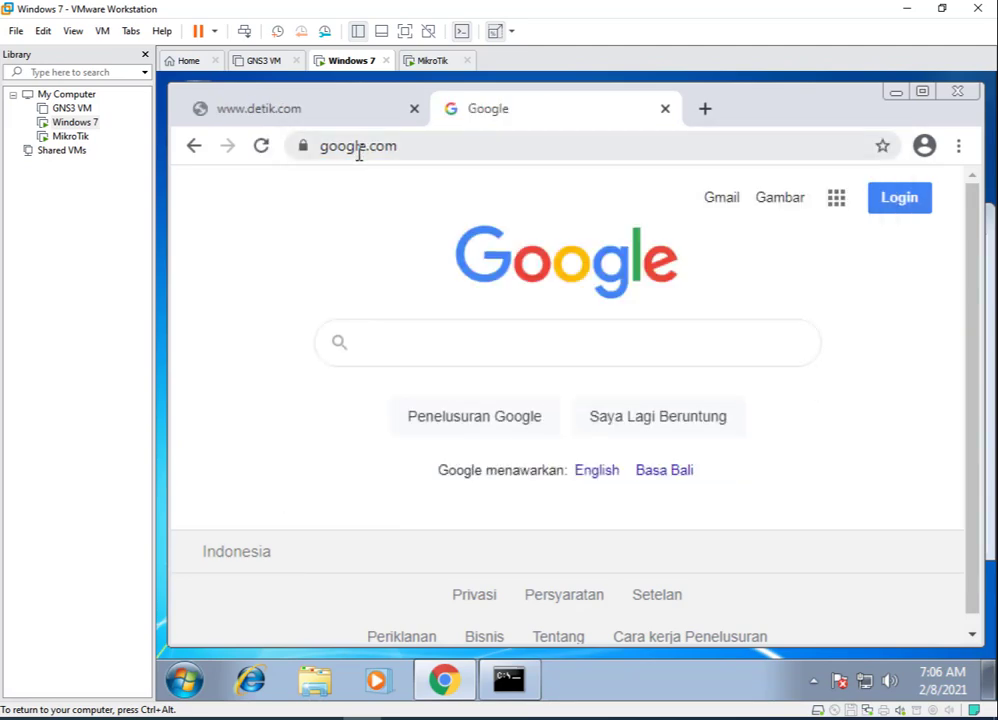
Check the detik.com tab, then load mikrotik.id in the Google tab.
{"action": "left_click", "coordinate": [315, 113]}
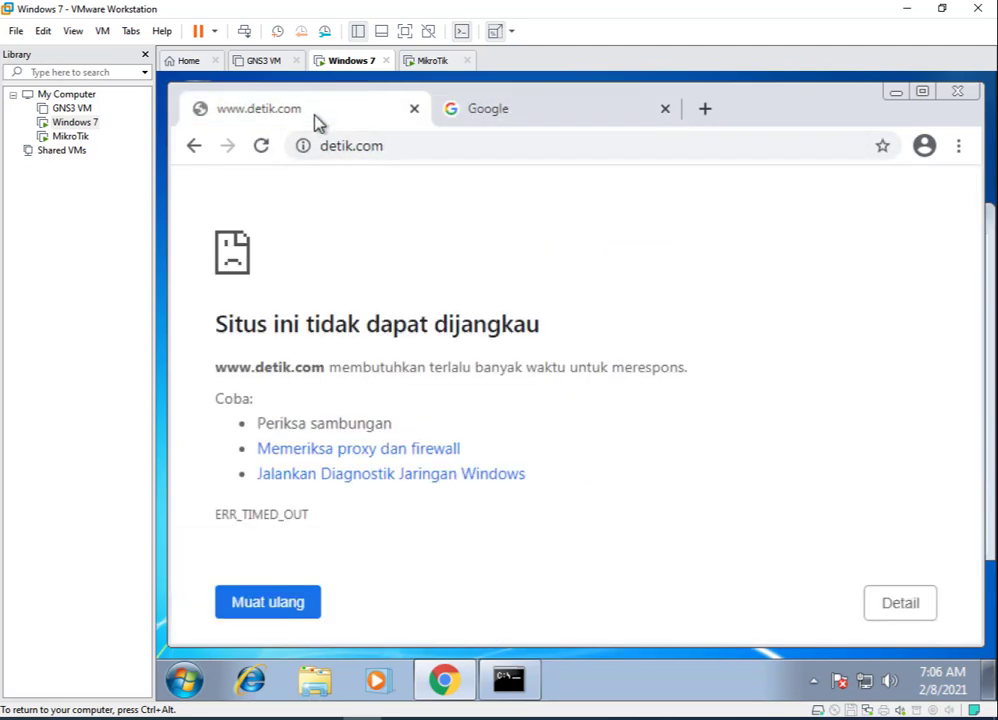
{"action": "left_click", "coordinate": [538, 126]}
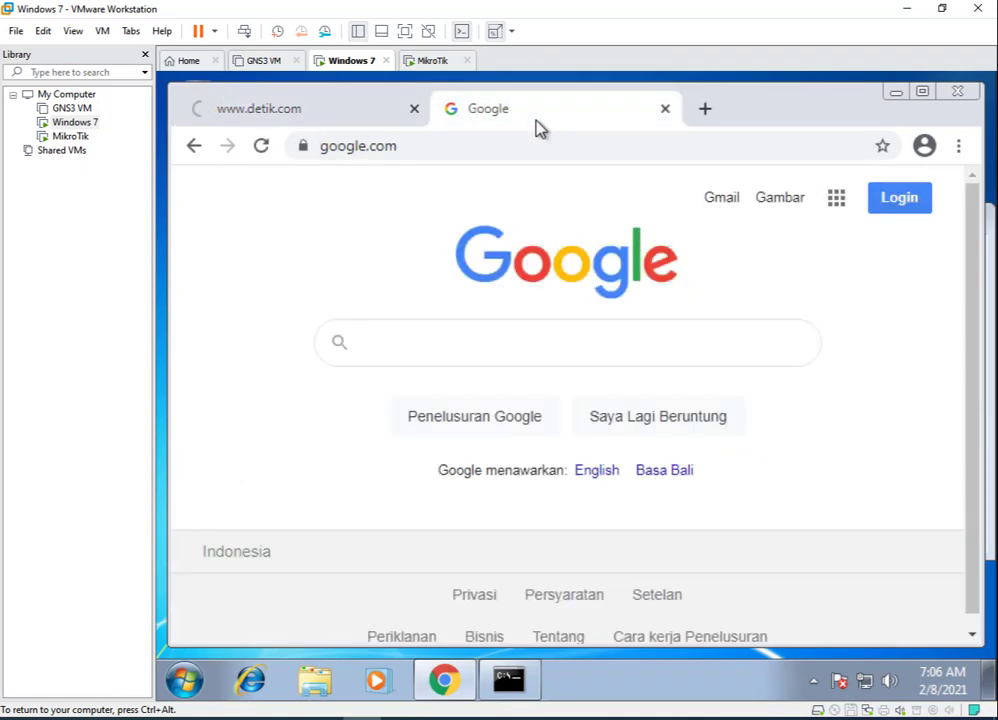
{"action": "left_click", "coordinate": [488, 145]}
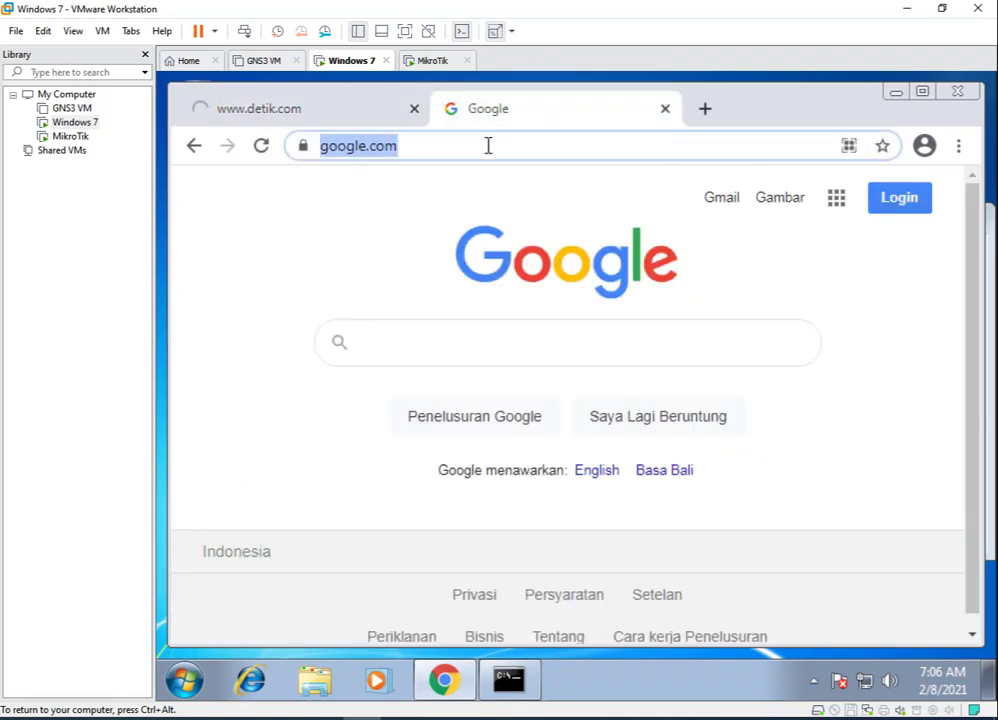
{"action": "type", "text": "mirk"}
{"action": "key", "text": "BackSpace"}
{"action": "key", "text": "BackSpace"}
{"action": "type", "text": "krotik.id"}
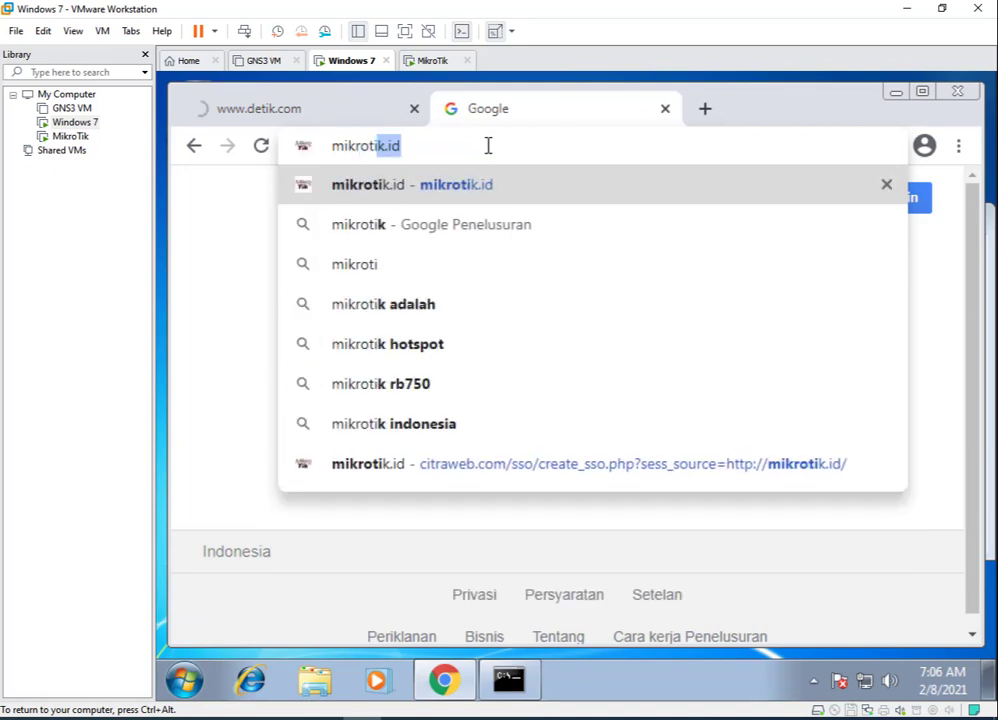
{"action": "key", "text": "Return"}
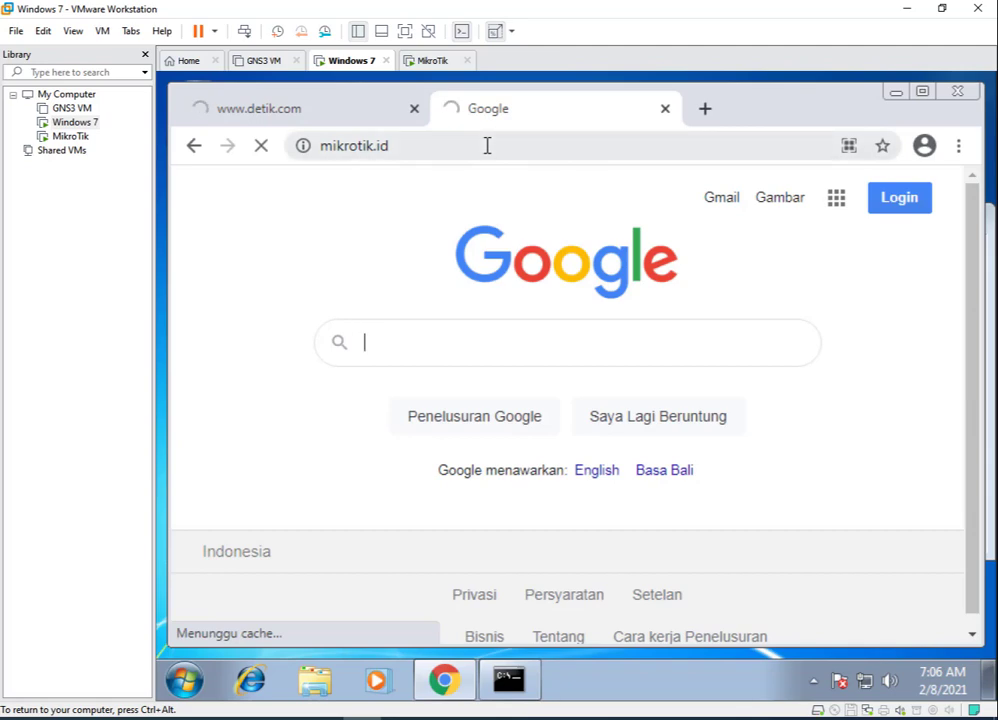
Expand the detik.com ERR_TIMED_OUT error details and check the mikrotik.id tab.
{"action": "left_click", "coordinate": [325, 118]}
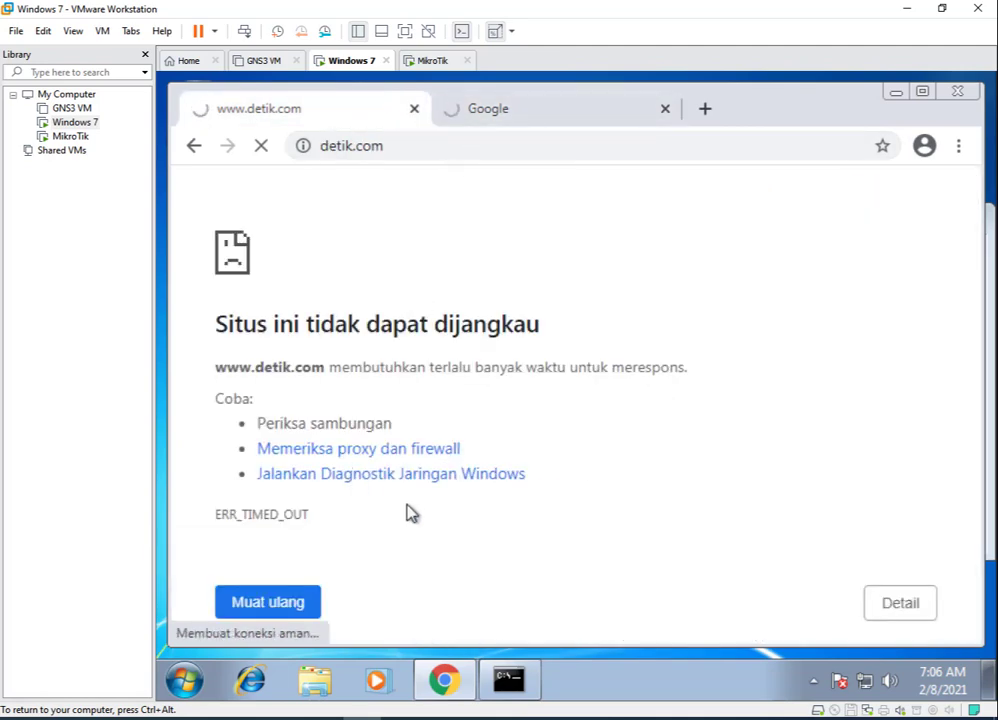
{"action": "left_click", "coordinate": [345, 452]}
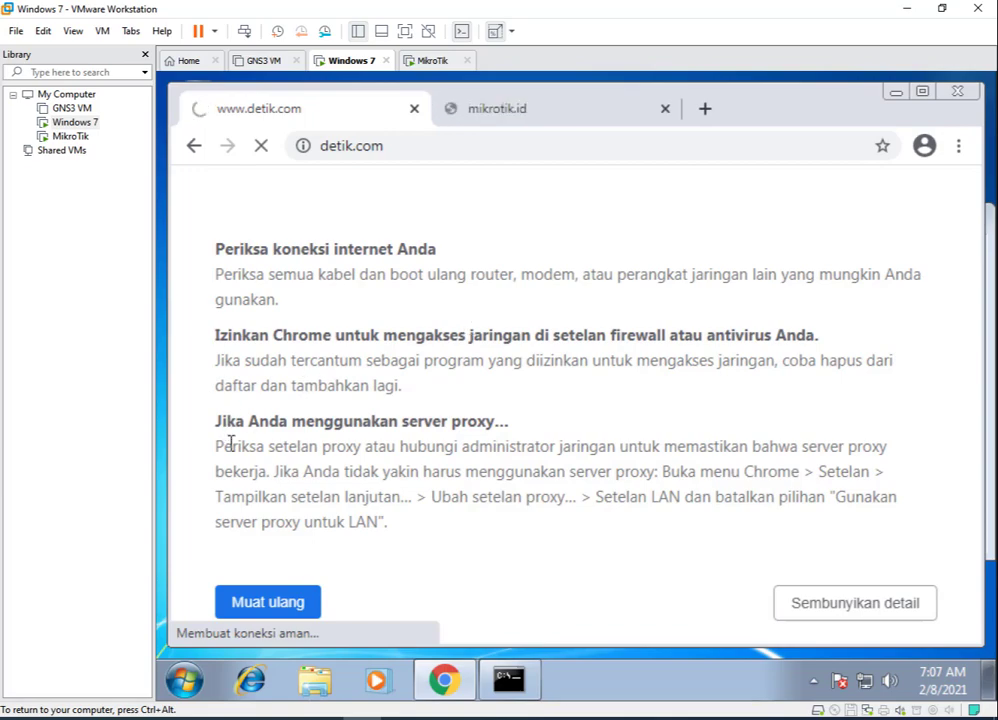
{"action": "left_click", "coordinate": [526, 112]}
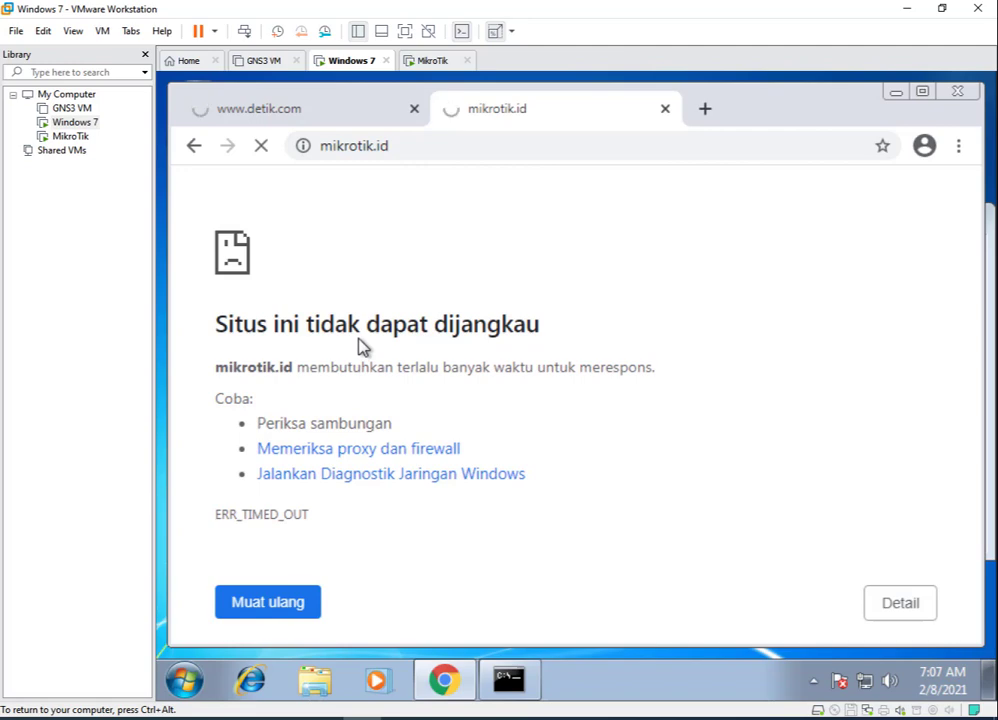
Return the first tab to YouTube, recheck mikrotik.id, then bring WinBox forward.
{"action": "left_click", "coordinate": [297, 115]}
{"action": "left_click", "coordinate": [193, 145]}
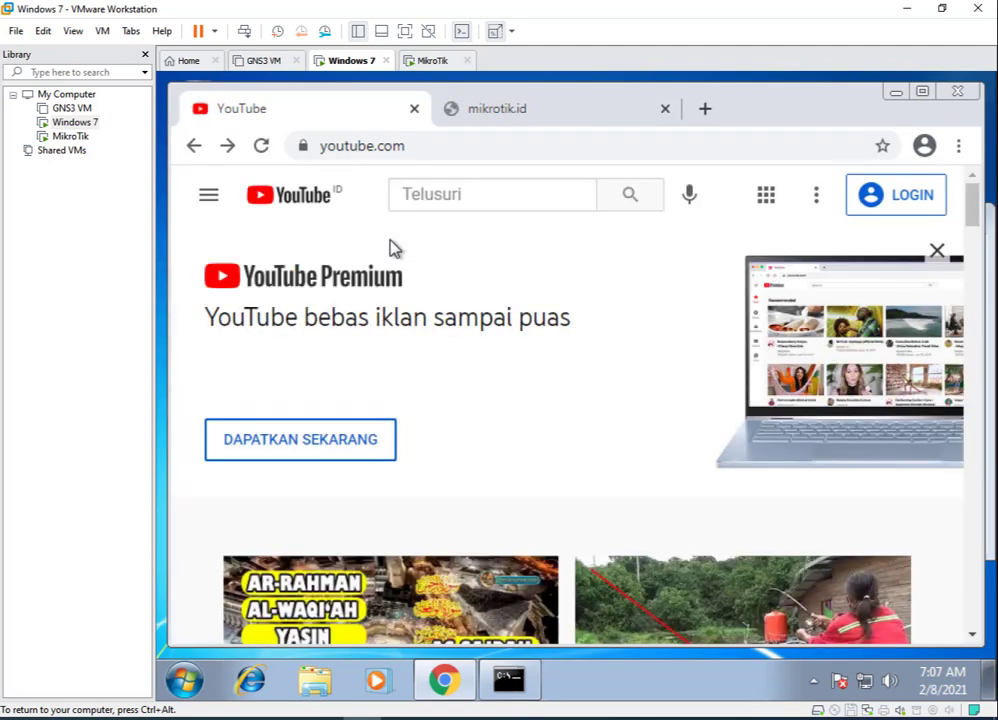
{"action": "left_click", "coordinate": [516, 115]}
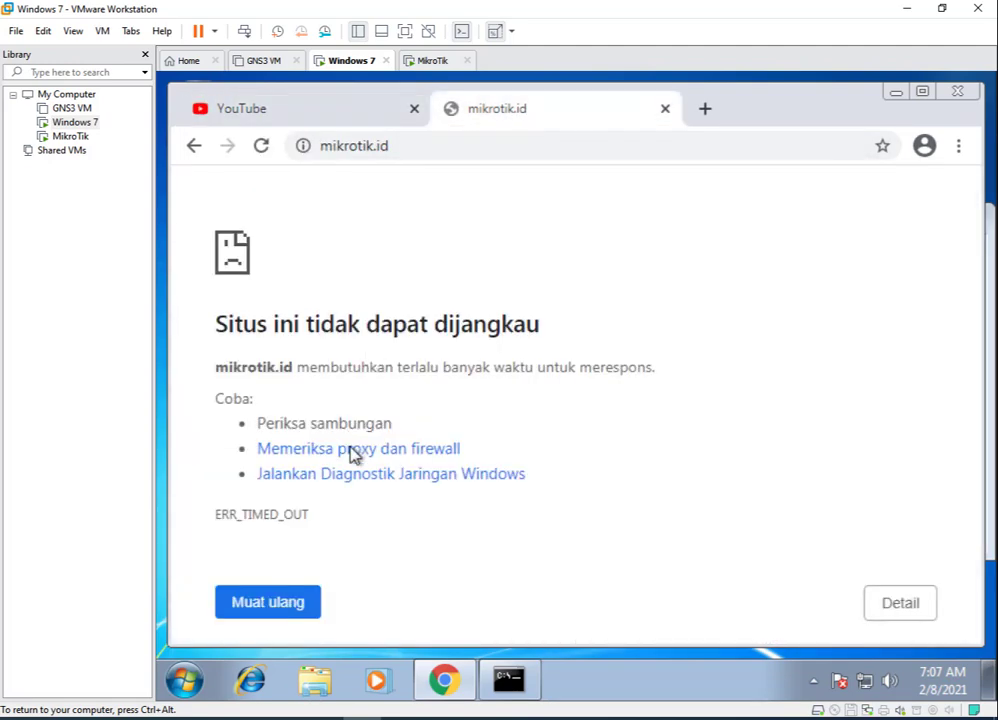
{"action": "mouse_move", "coordinate": [318, 681]}
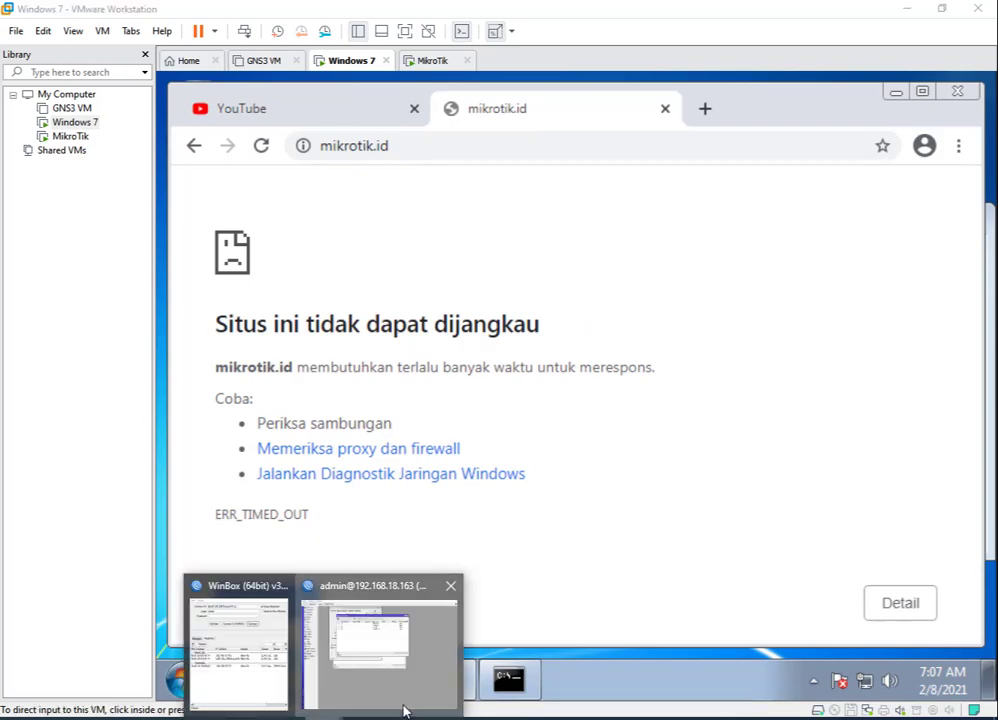
{"action": "left_click", "coordinate": [418, 615]}
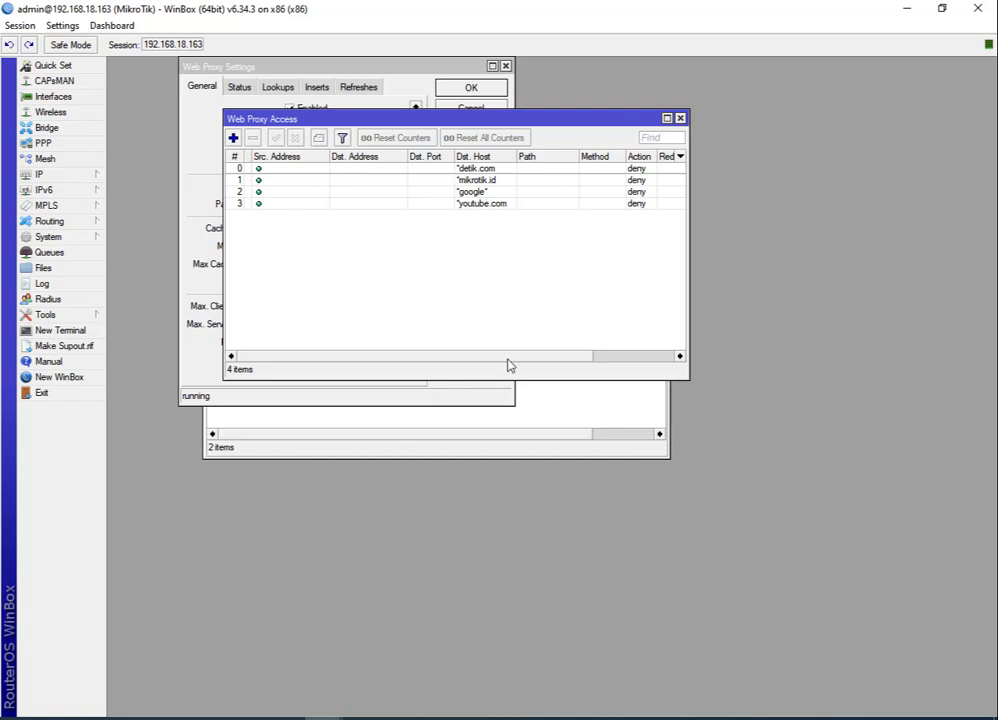
Close the Web Proxy Access list, the Web Proxy Settings and the Firewall NAT window.
{"action": "left_click", "coordinate": [680, 118]}
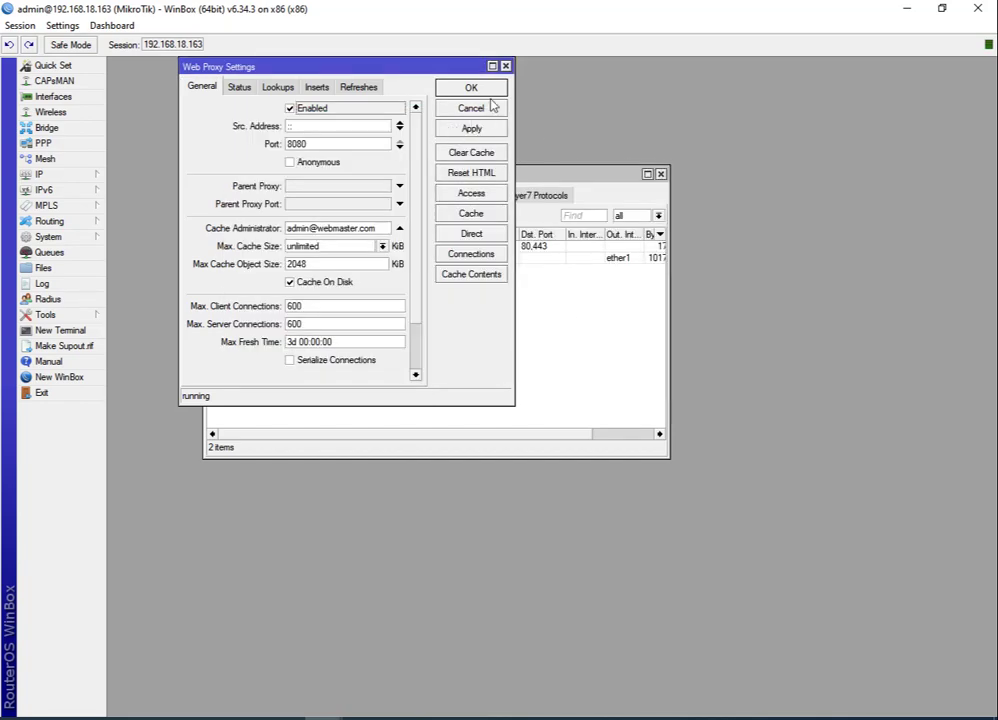
{"action": "left_click", "coordinate": [505, 66]}
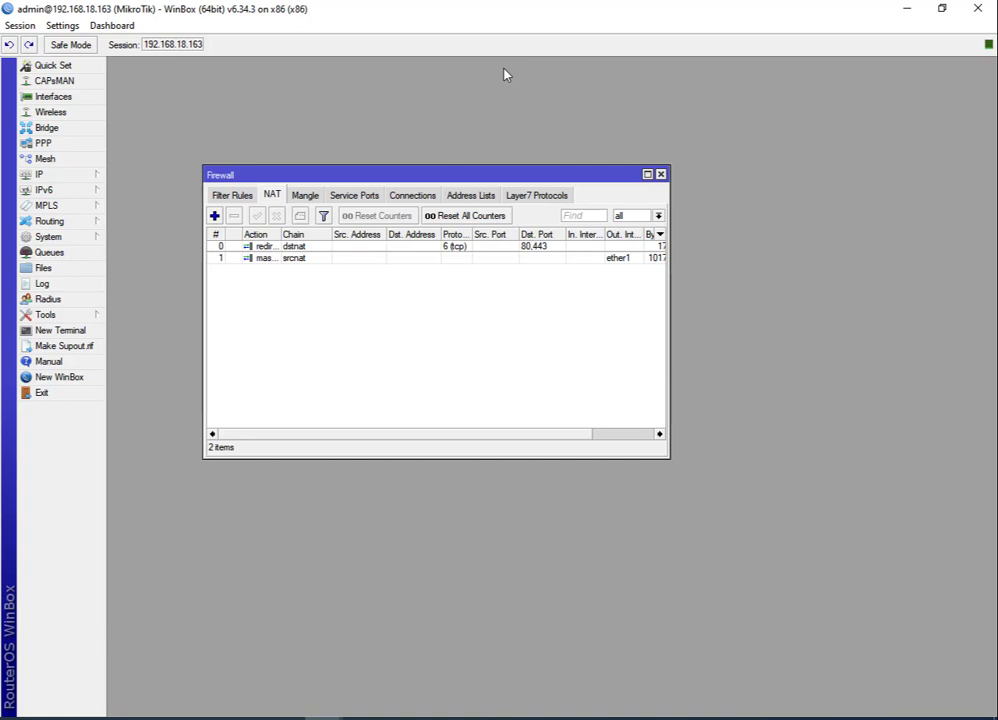
{"action": "left_click", "coordinate": [661, 175]}
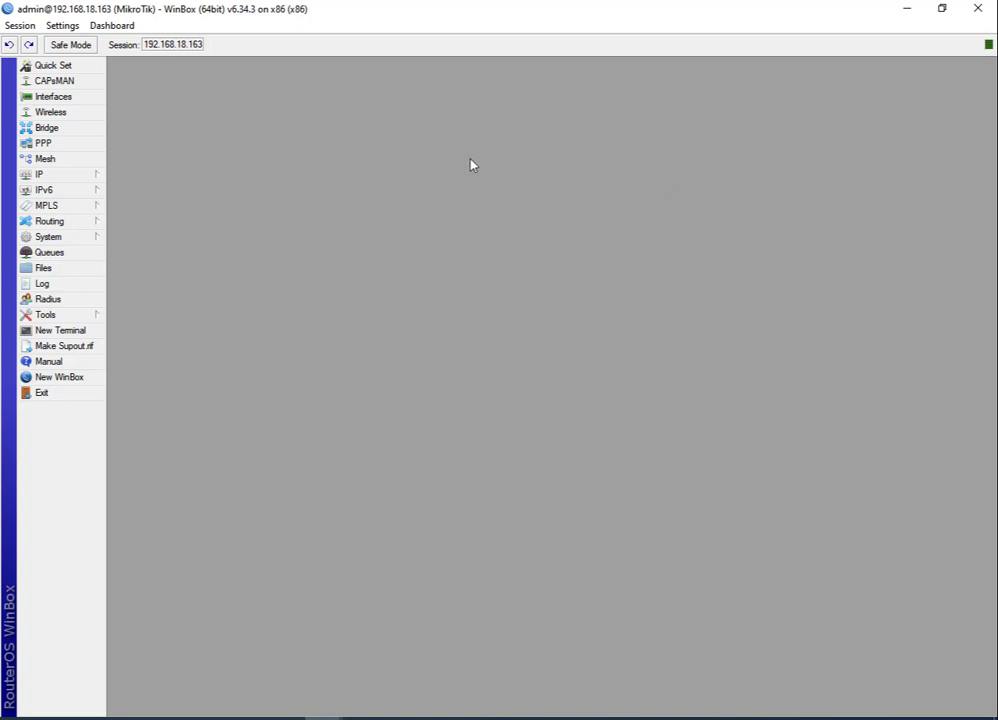